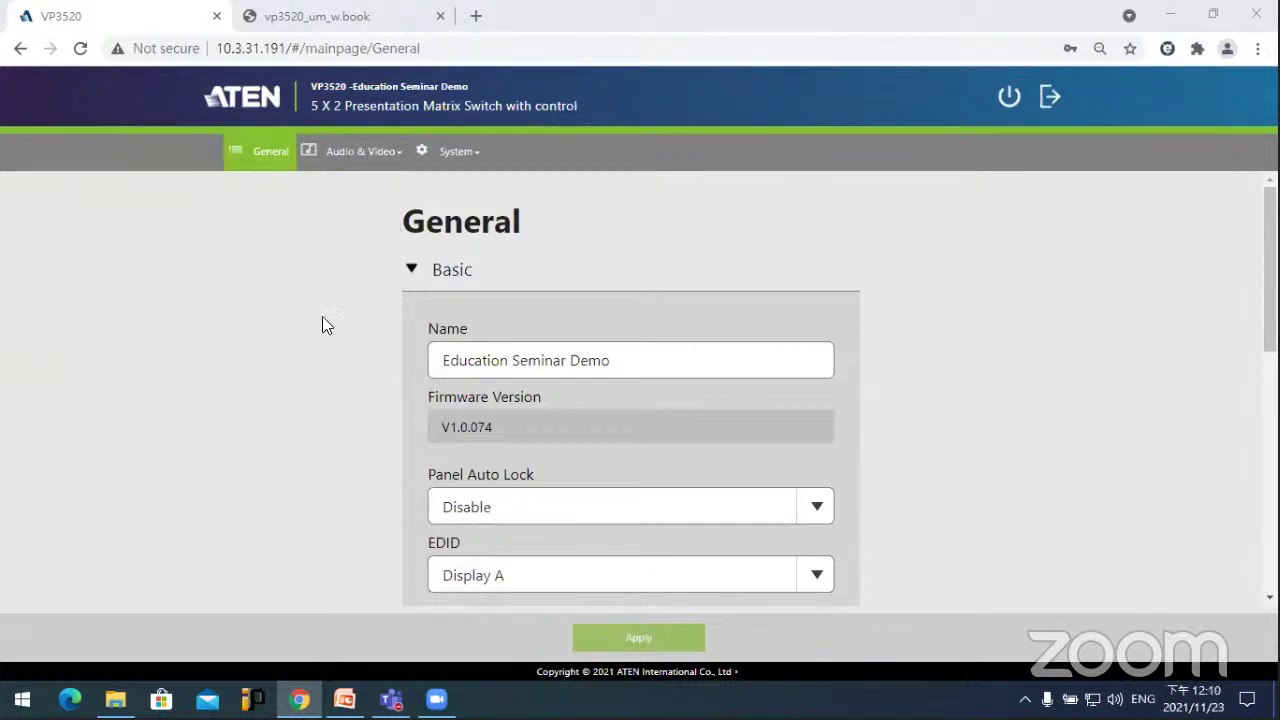
# Step: Review the device's Basic settings on the General page and examine the available Panel Auto Lock options
pyautogui.scroll(-1, 322, 316)
pyautogui.scroll(-1, 322, 316)
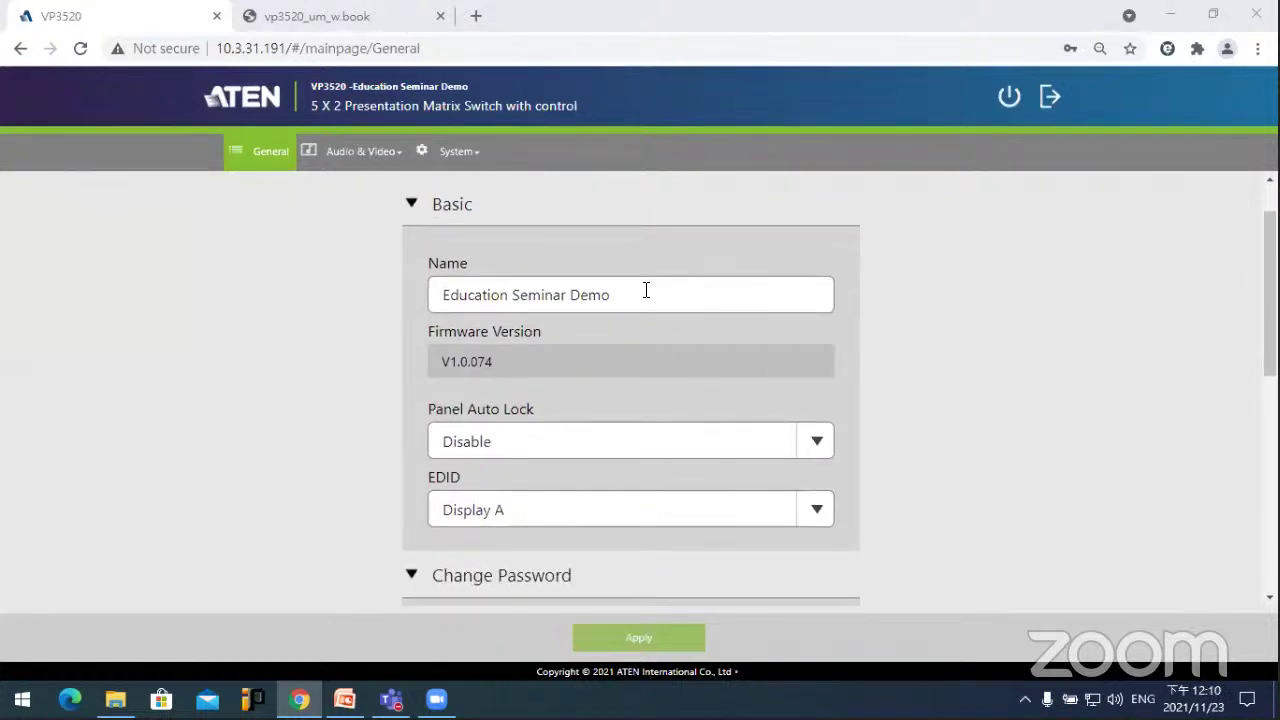
pyautogui.scroll(-1, 312, 303)
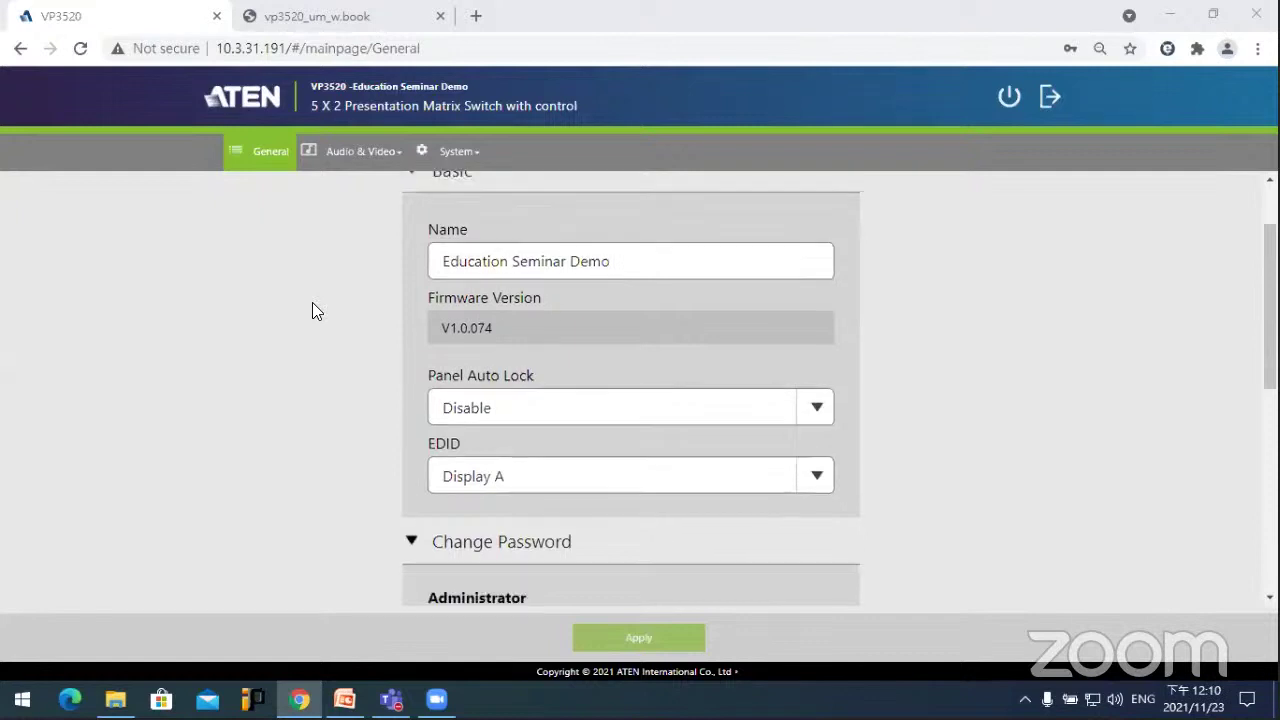
pyautogui.scroll(1, 320, 324)
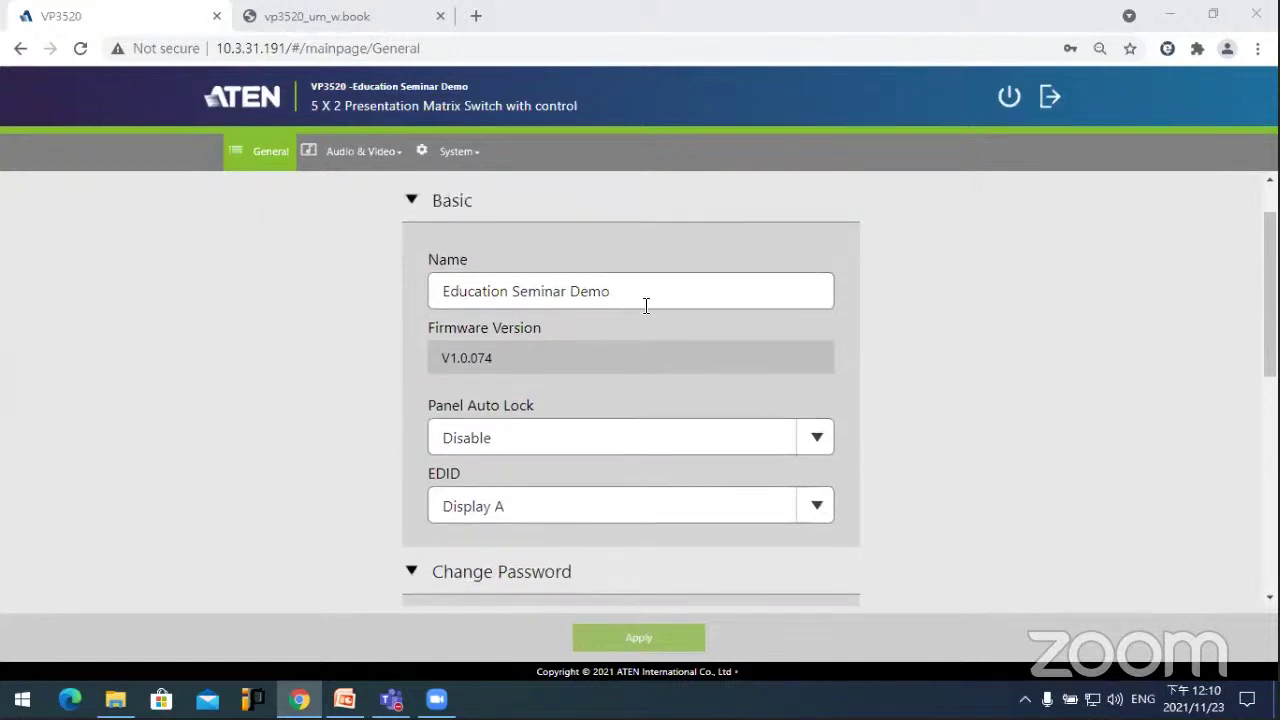
pyautogui.scroll(-1, 438, 366)
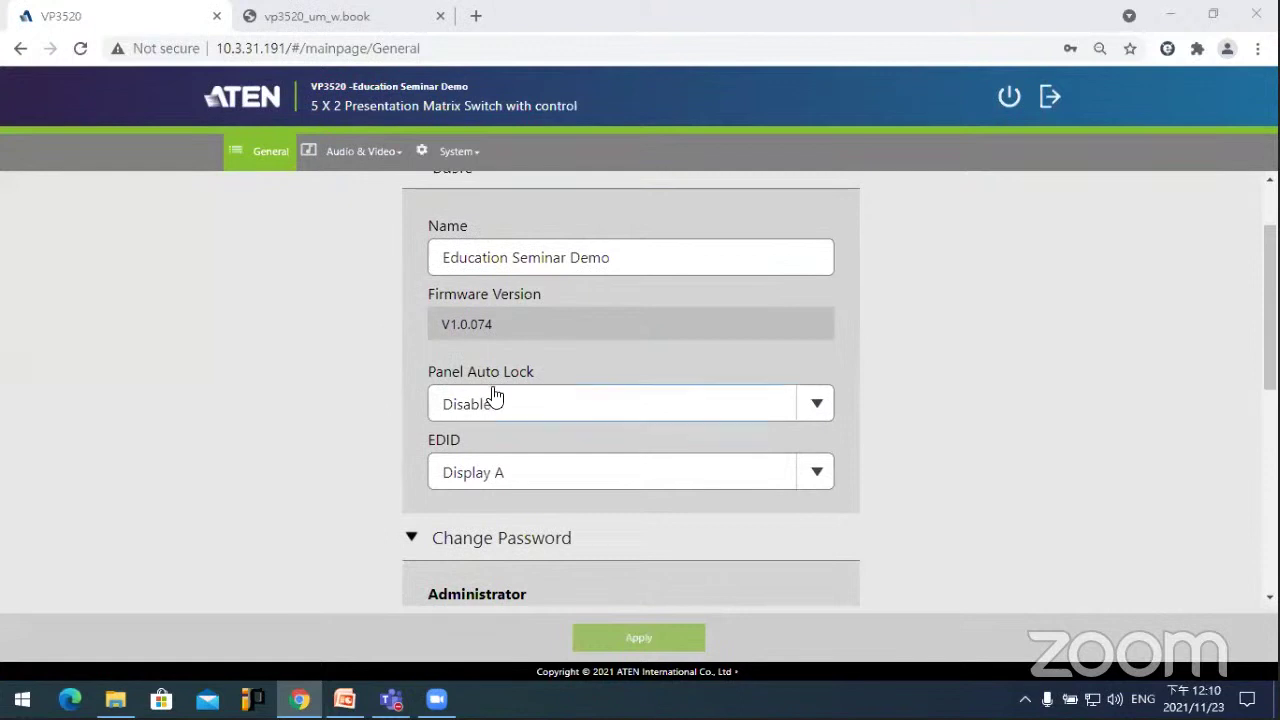
pyautogui.scroll(-3, 354, 410)
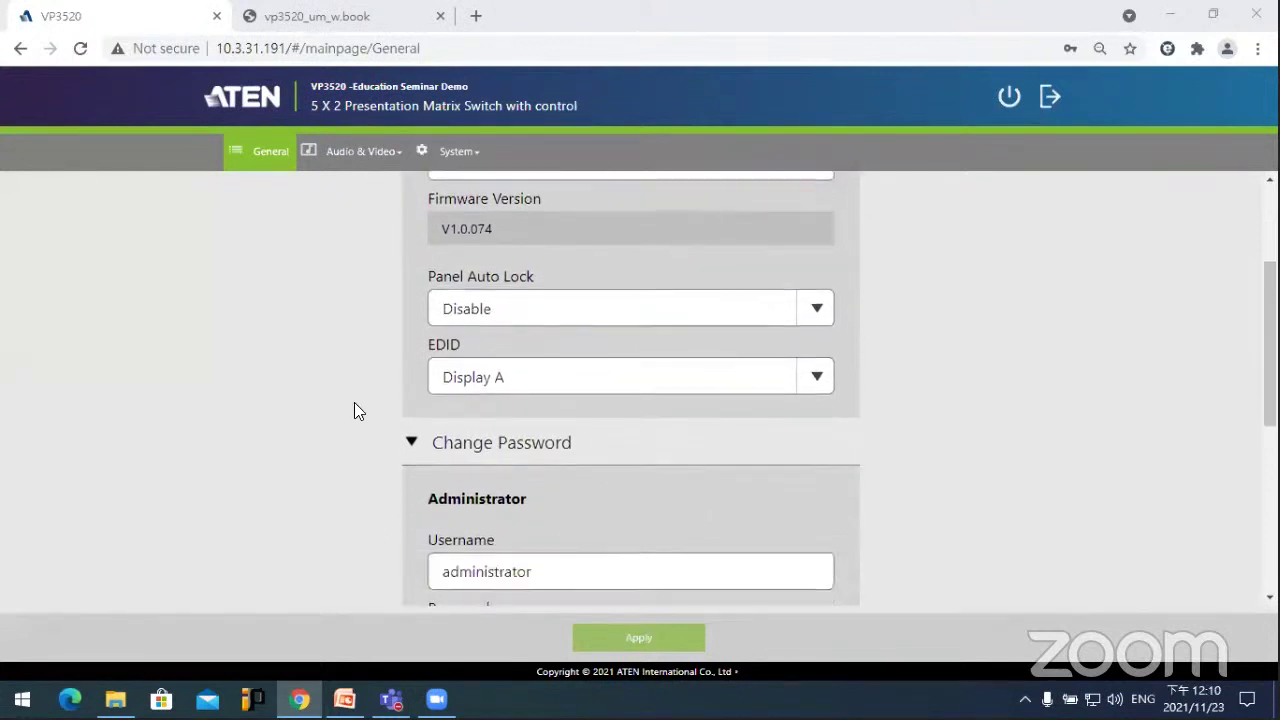
pyautogui.click(818, 310)
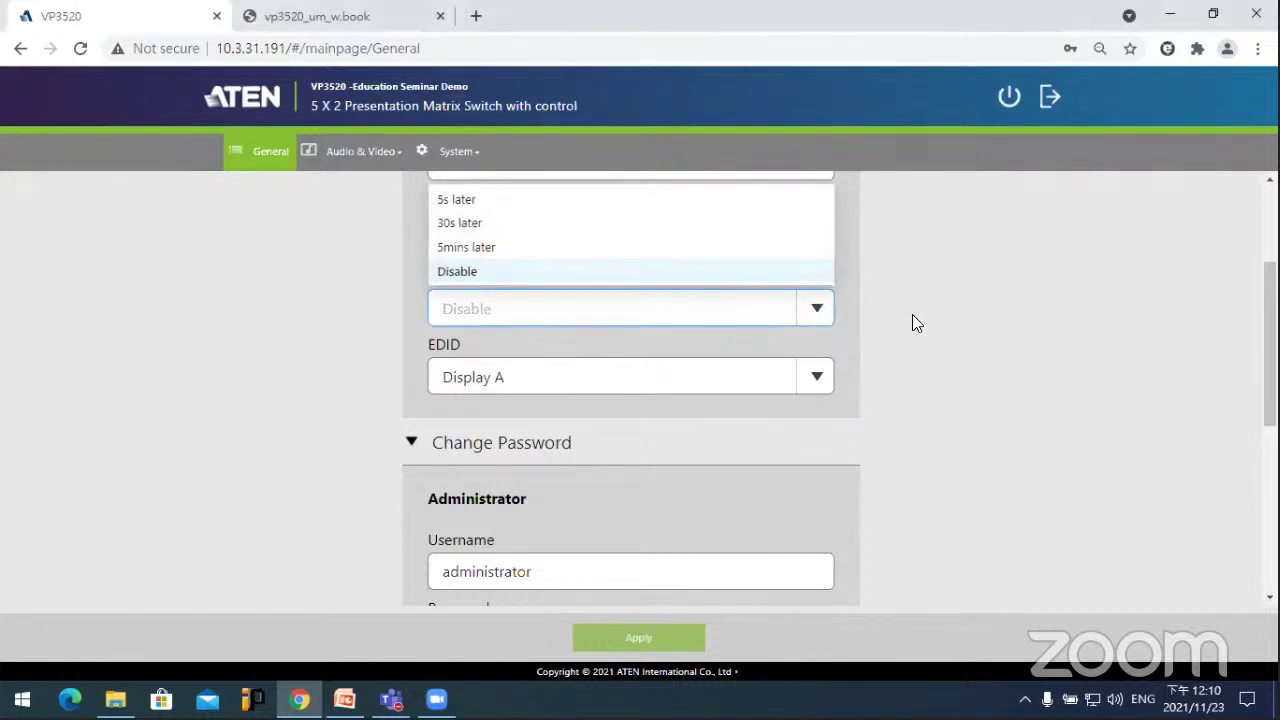
pyautogui.click(908, 316)
pyautogui.click(818, 310)
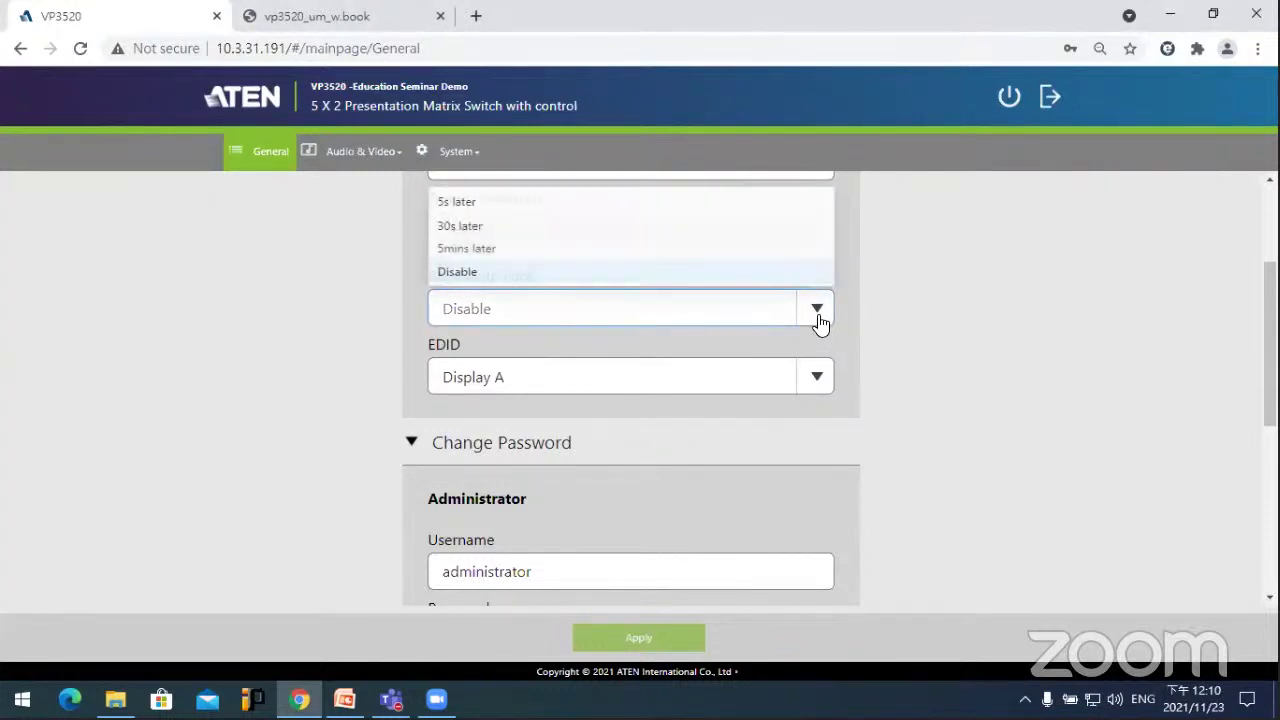
pyautogui.click(888, 322)
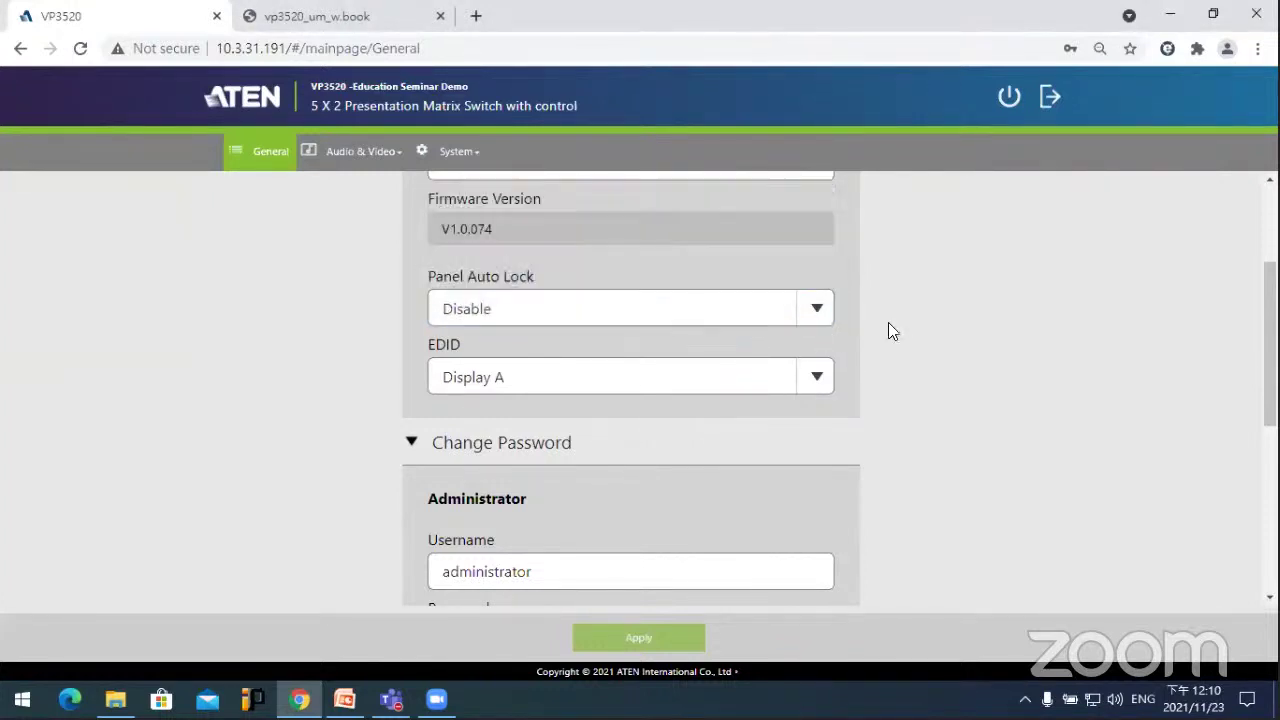
# Step: Examine the available EDID options in the Basic settings without changing the selection
pyautogui.click(818, 388)
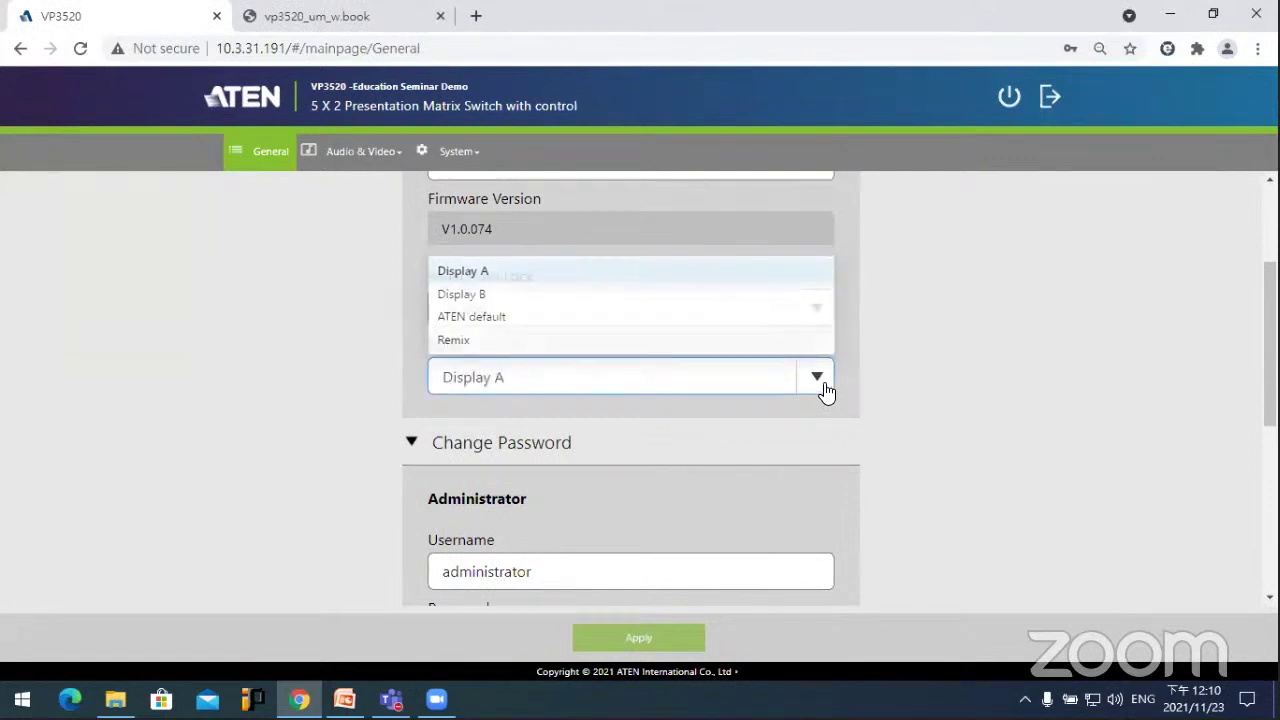
pyautogui.click(825, 389)
pyautogui.click(825, 389)
pyautogui.click(908, 402)
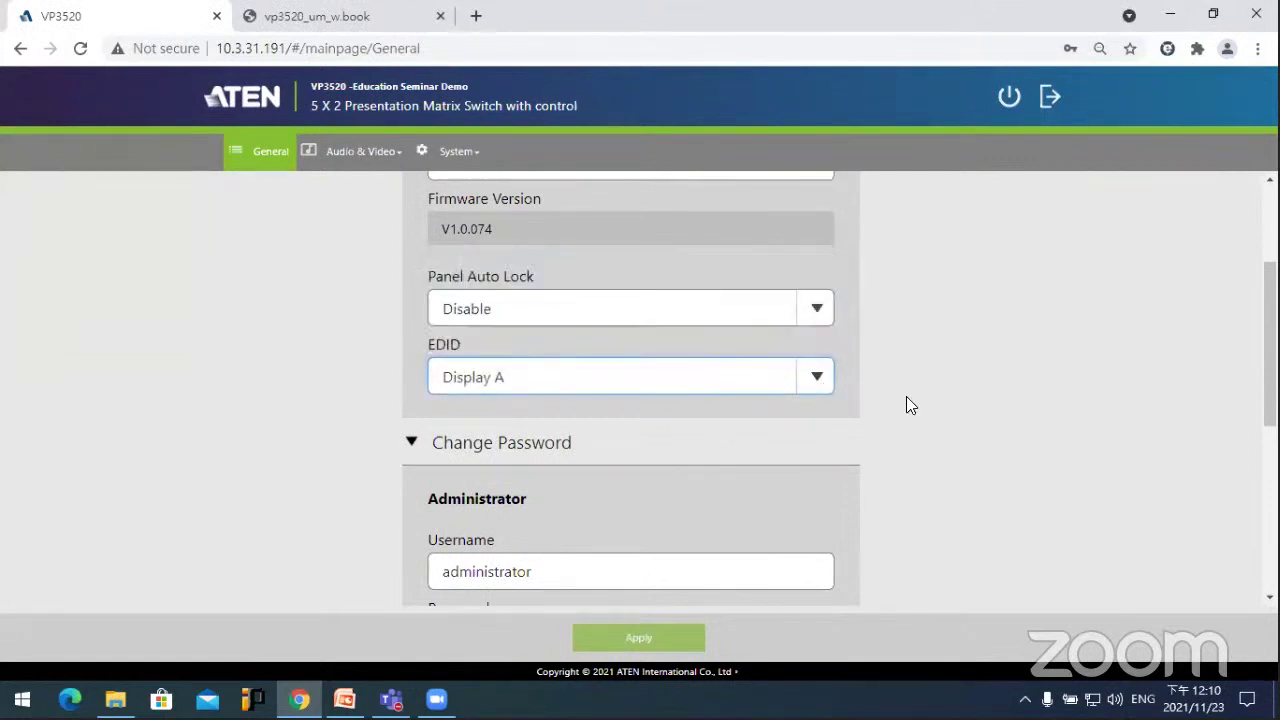
pyautogui.scroll(-2, 908, 402)
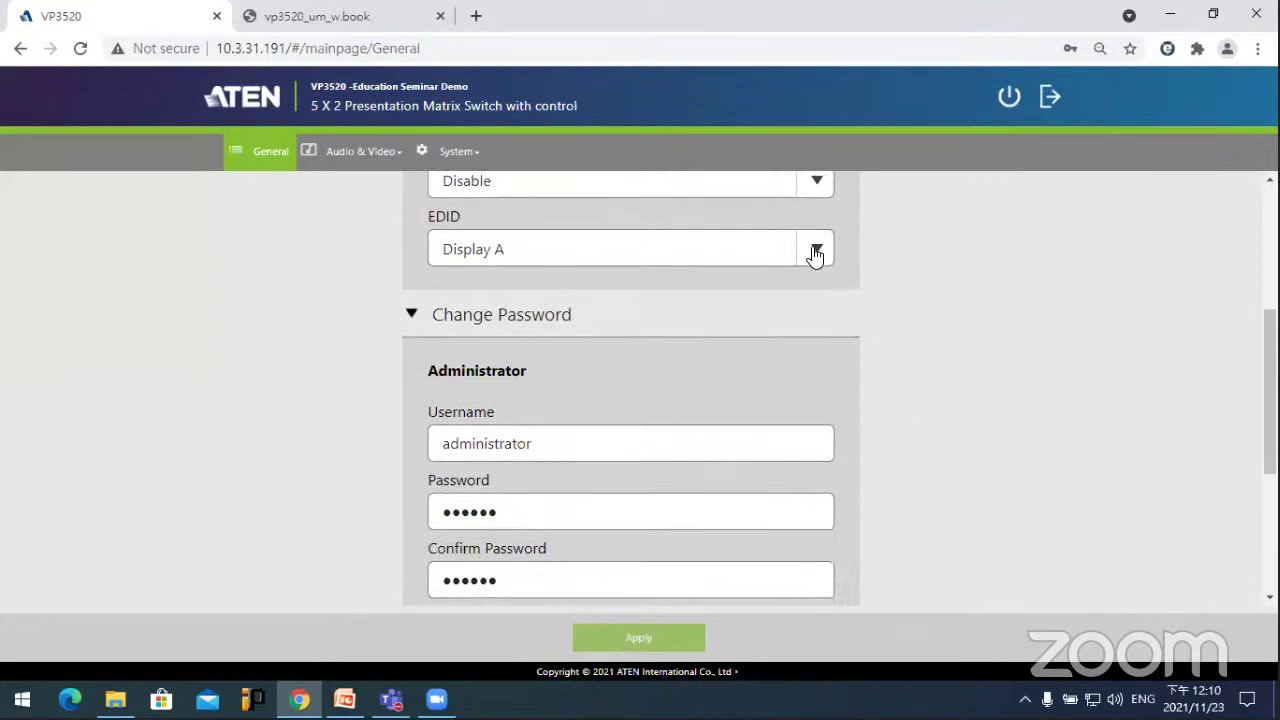
pyautogui.click(815, 252)
pyautogui.click(939, 310)
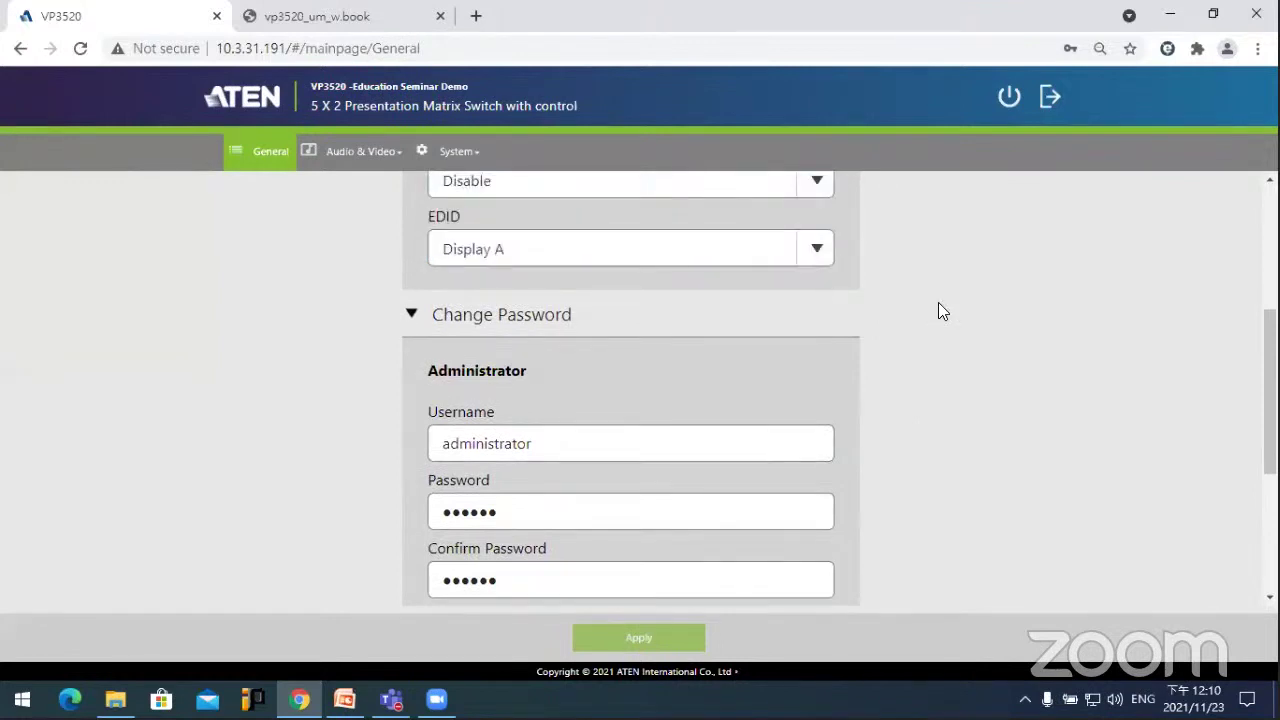
# Step: Review the Administrator and Basic User credential fields in the Change Password section
pyautogui.scroll(-2, 938, 310)
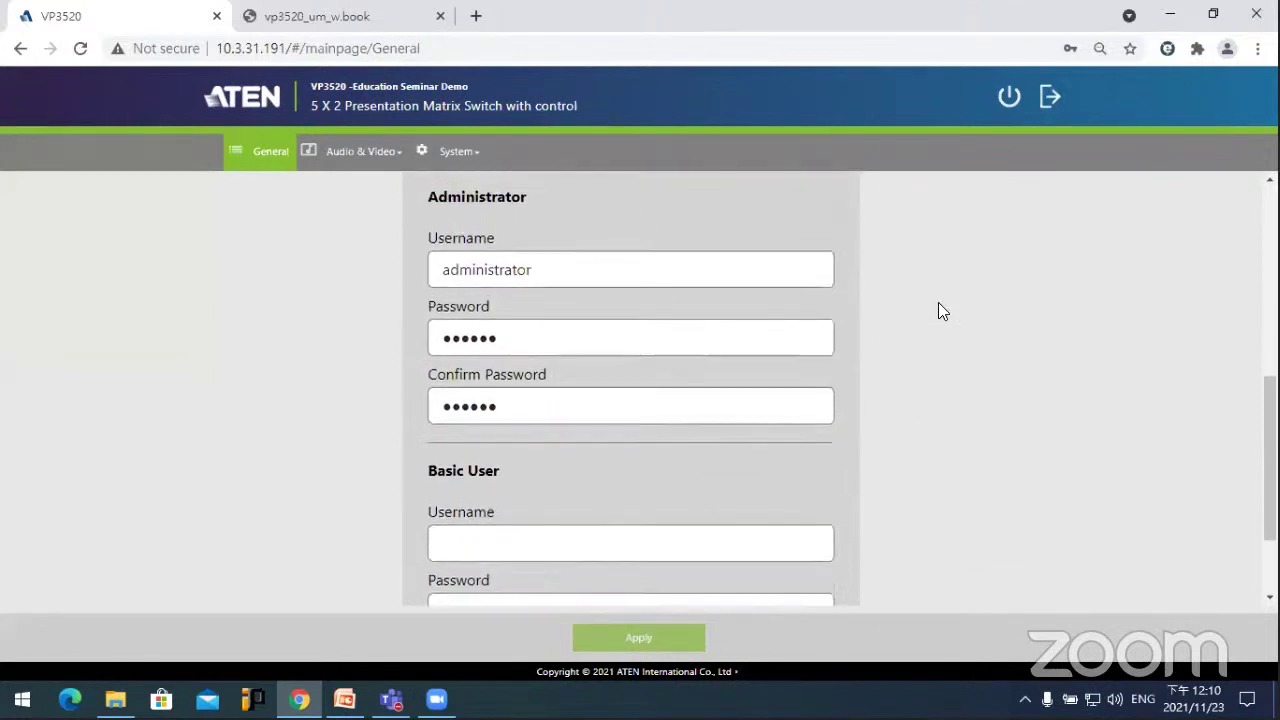
pyautogui.scroll(1, 938, 310)
pyautogui.scroll(-2, 938, 308)
pyautogui.scroll(1, 938, 308)
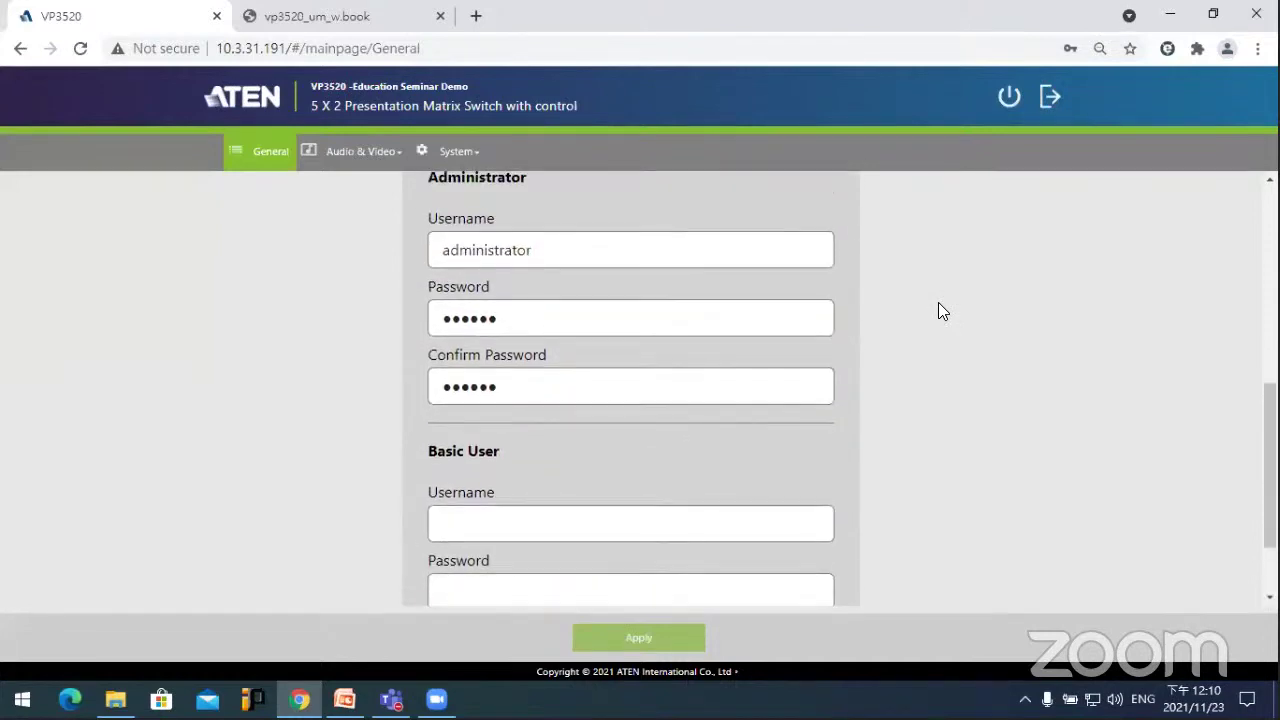
pyautogui.scroll(-1, 938, 308)
pyautogui.scroll(1, 938, 308)
pyautogui.scroll(-2, 938, 310)
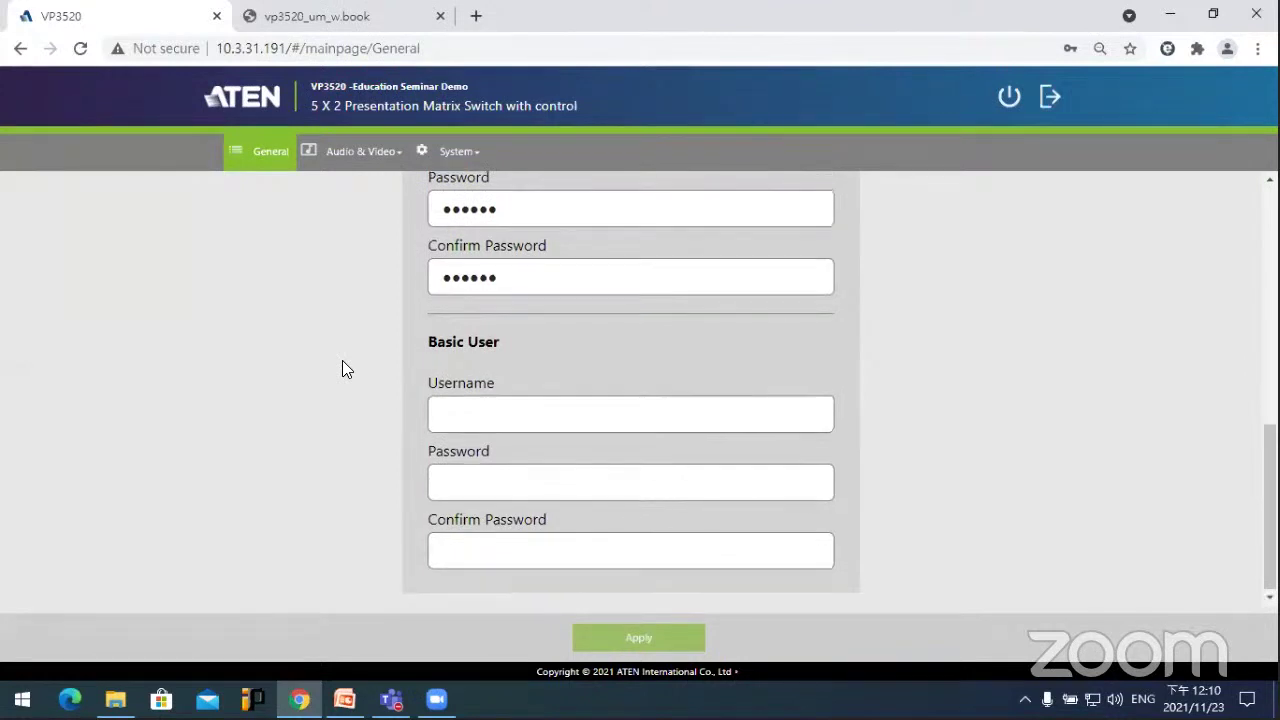
pyautogui.scroll(1, 343, 368)
pyautogui.scroll(-1, 343, 368)
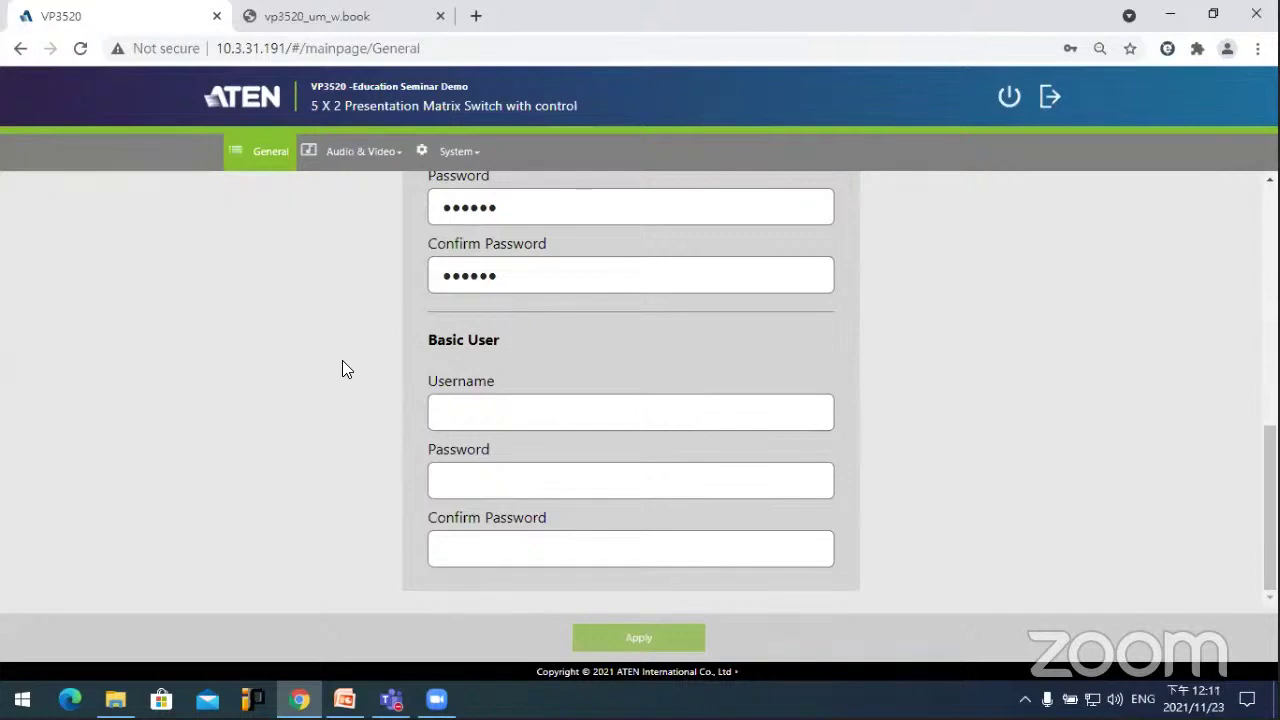
# Step: Open the Video Control page and check which other Audio & Video pages are offered
pyautogui.scroll(6, 342, 368)
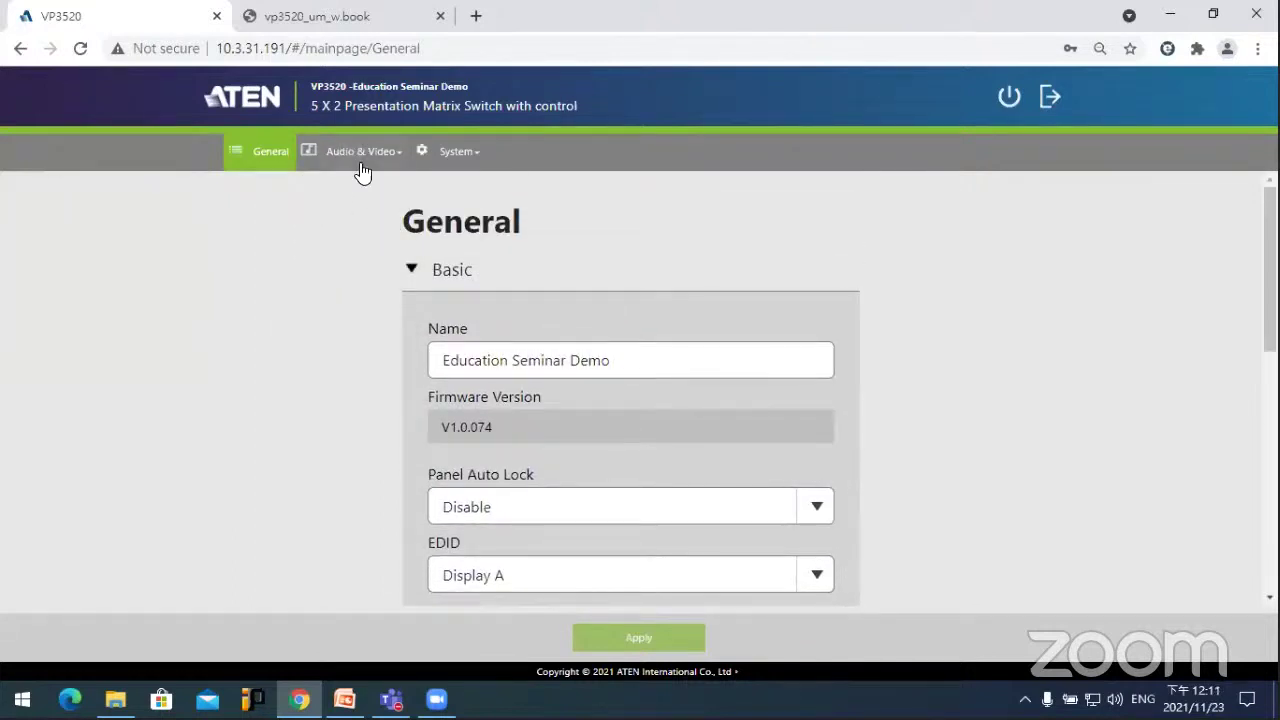
pyautogui.click(360, 165)
pyautogui.click(358, 187)
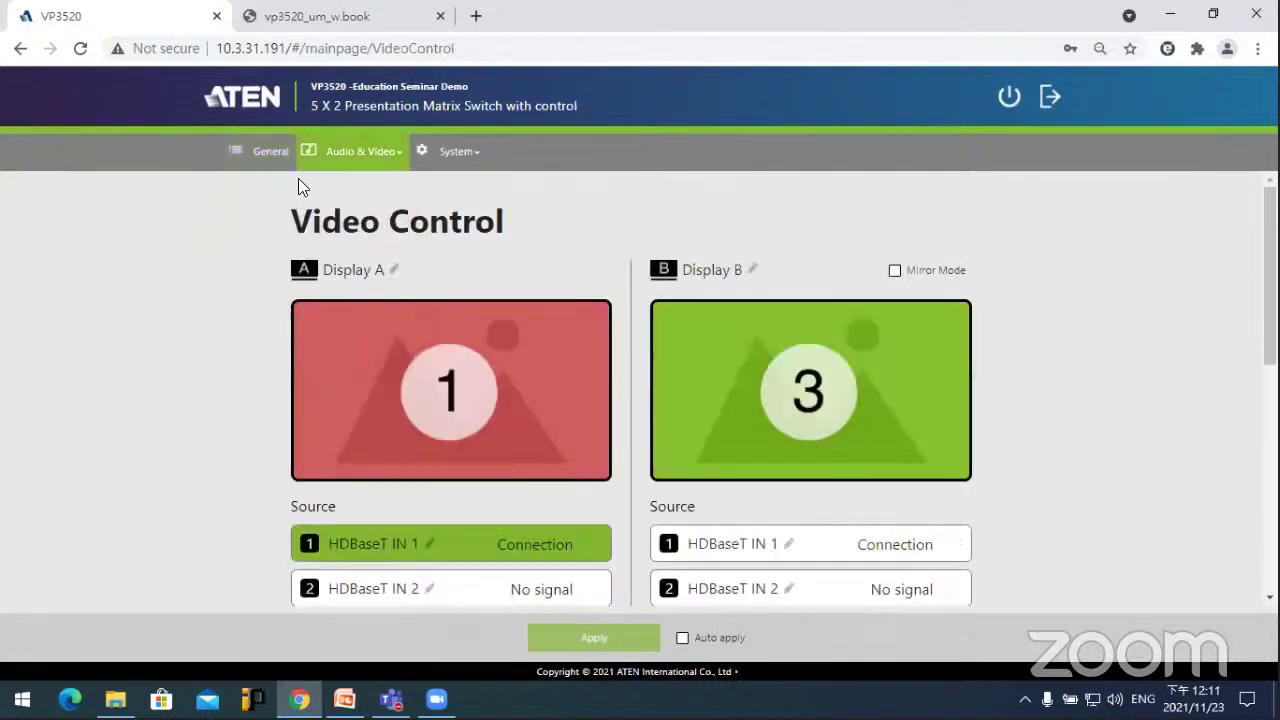
pyautogui.click(365, 158)
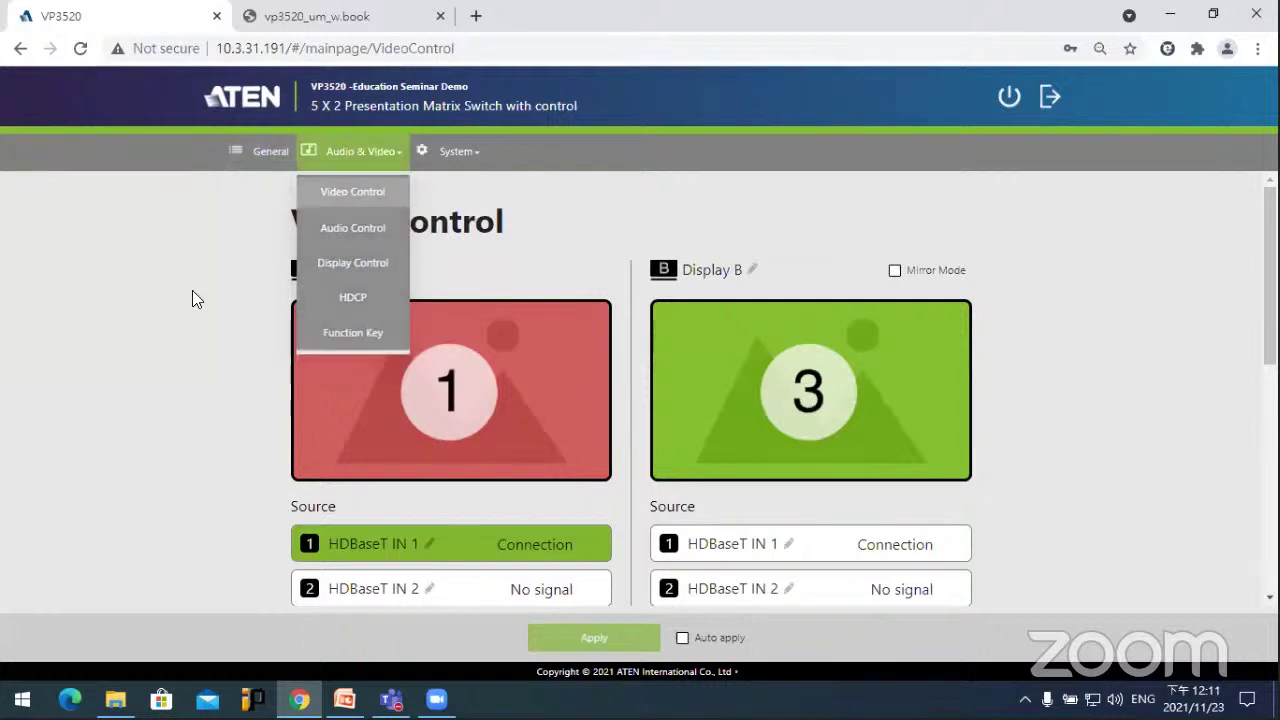
# Step: Examine the source assignments and connection status of the inputs for Display A and Display B
pyautogui.scroll(-2, 192, 290)
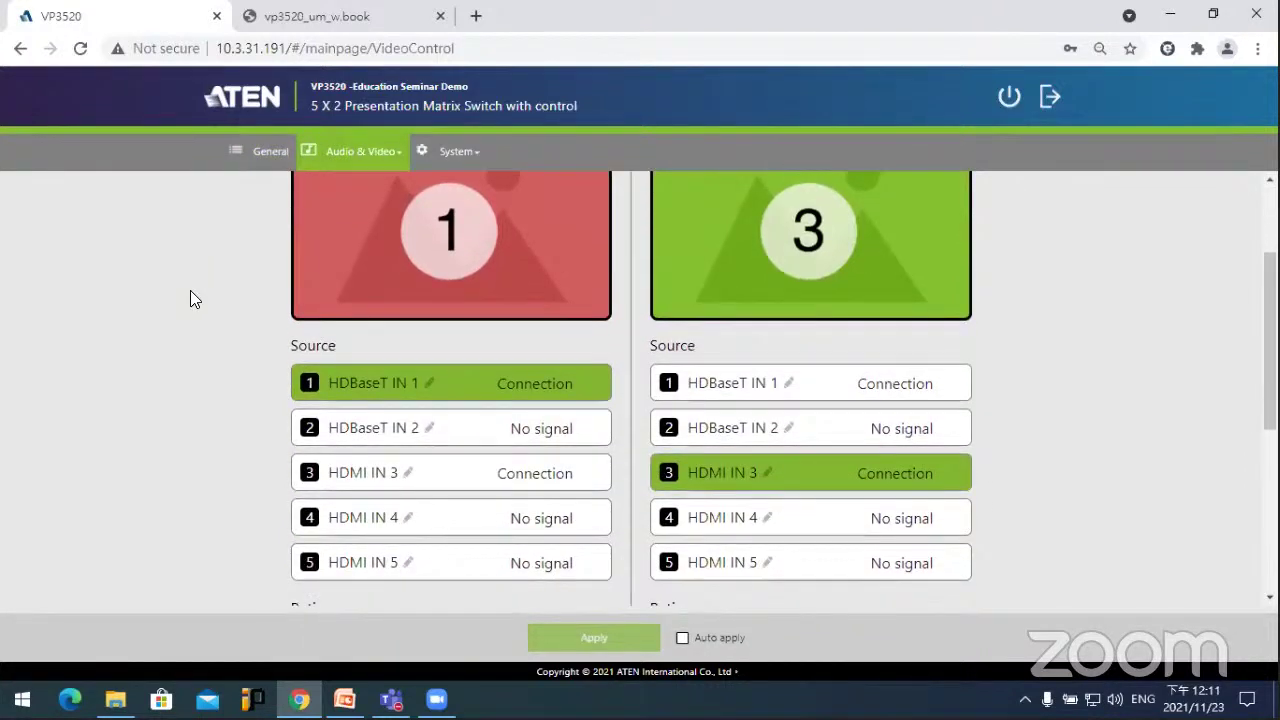
pyautogui.scroll(1, 180, 338)
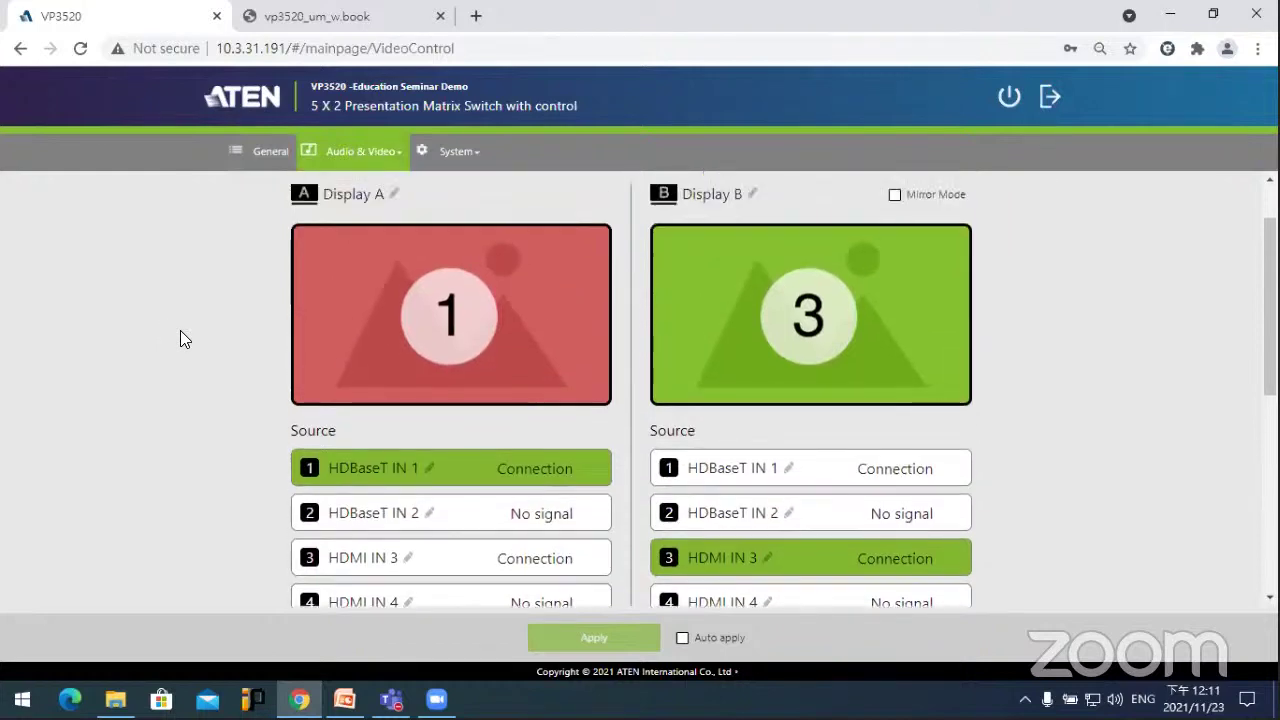
pyautogui.scroll(1, 182, 340)
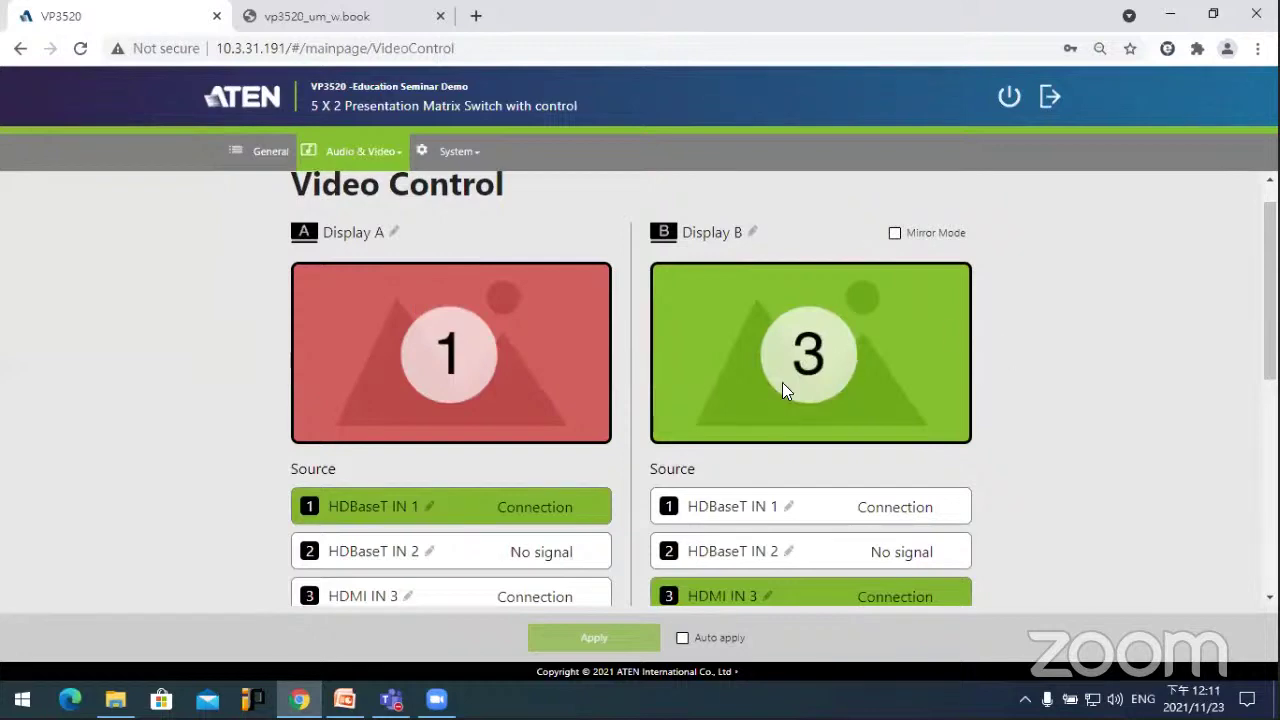
pyautogui.scroll(-3, 106, 370)
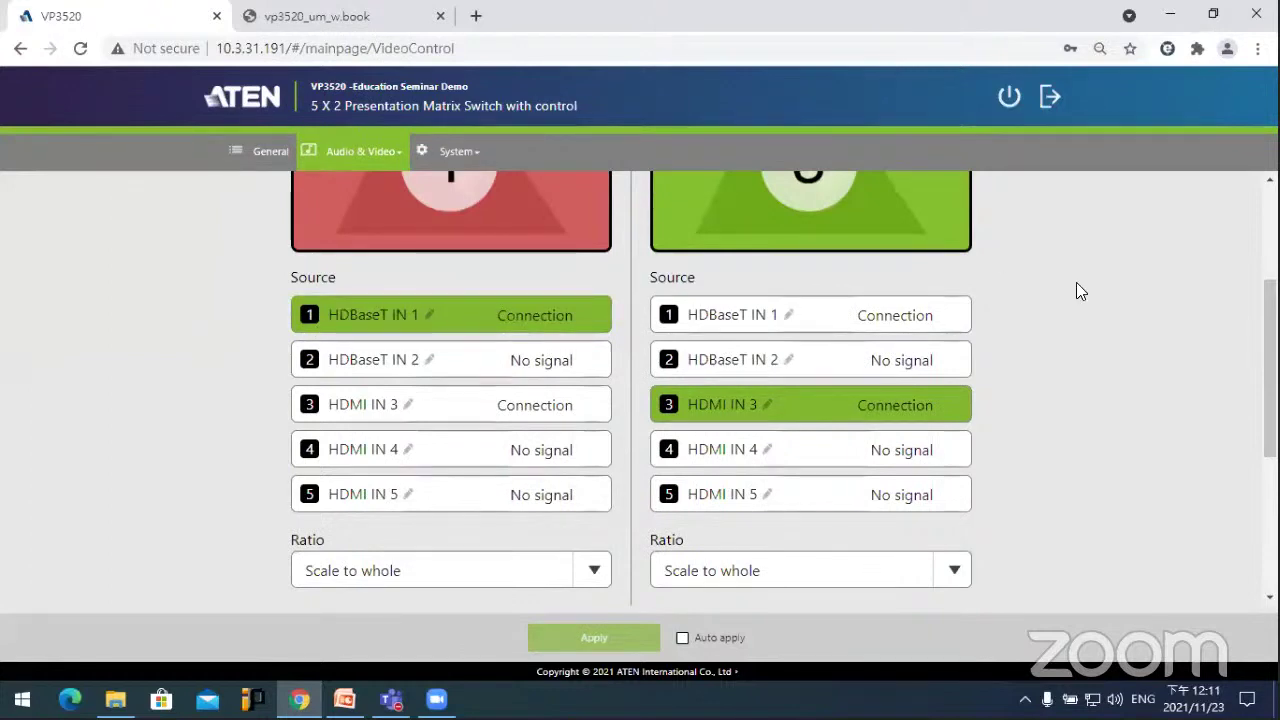
pyautogui.scroll(1, 1076, 282)
pyautogui.scroll(-1, 988, 328)
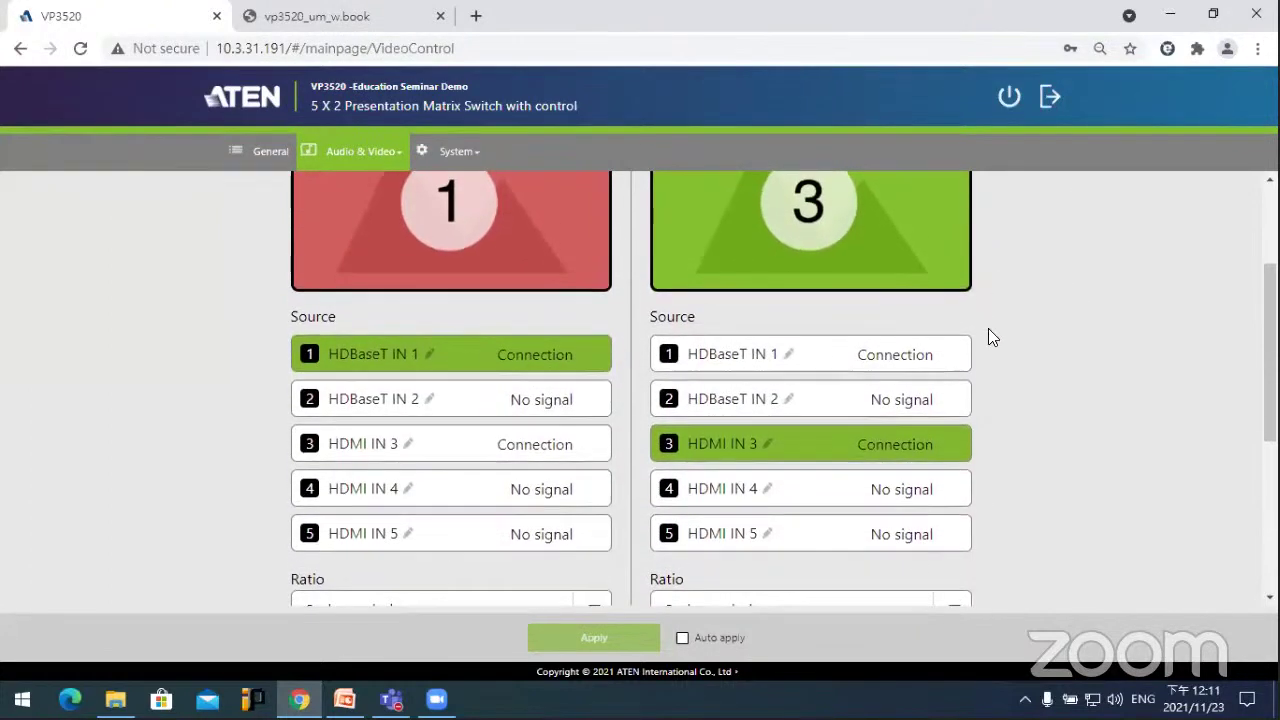
pyautogui.scroll(-1, 996, 348)
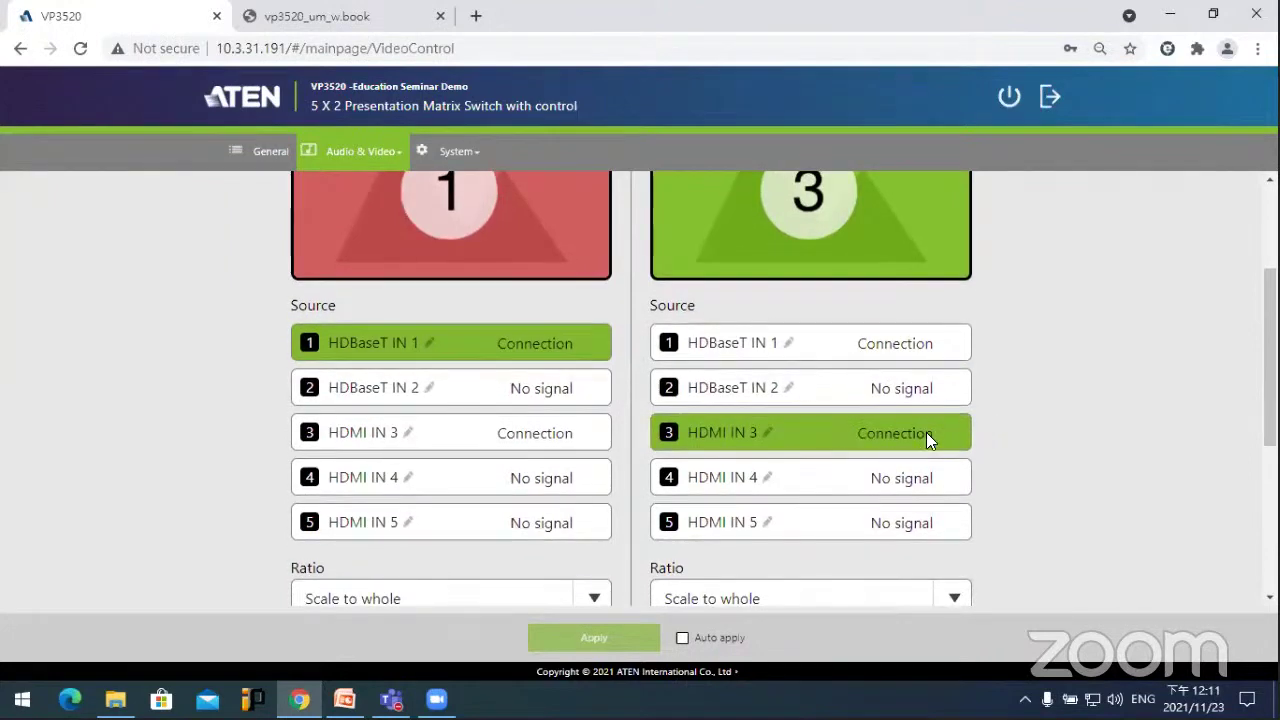
# Step: Examine the Ratio options for Display A and Display B, keeping the current selections
pyautogui.scroll(-3, 1046, 457)
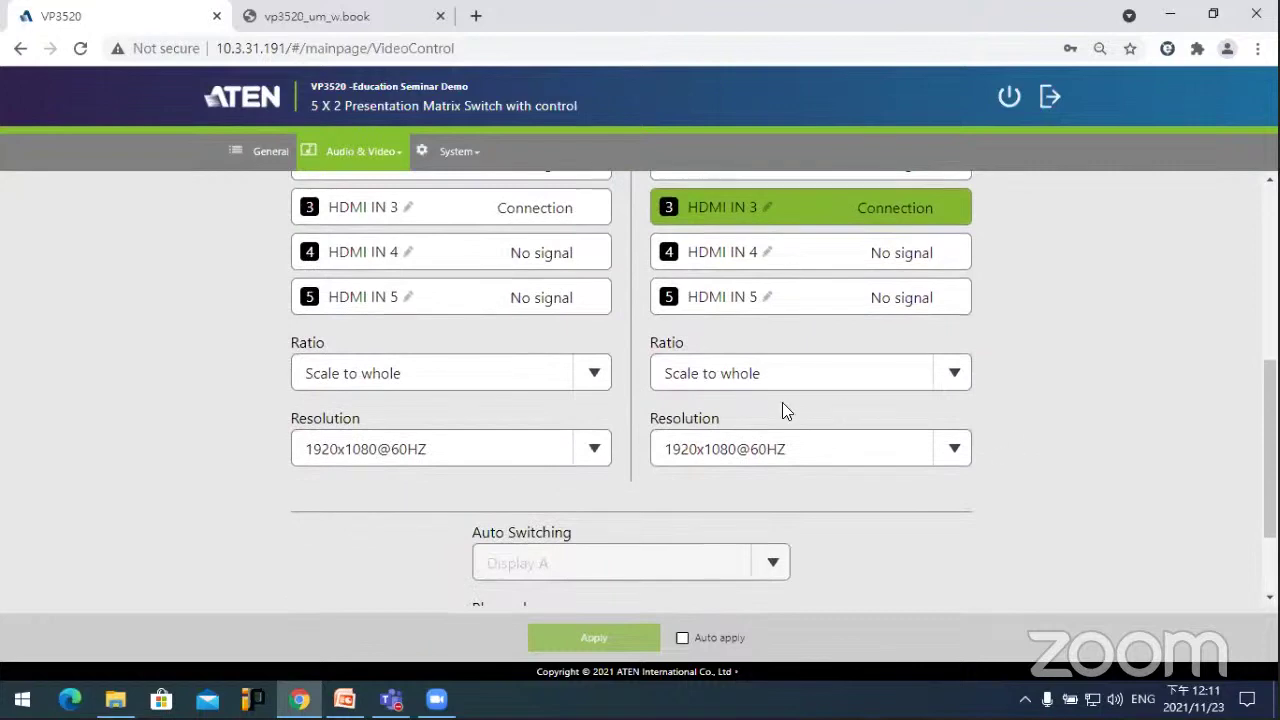
pyautogui.click(597, 373)
pyautogui.click(597, 373)
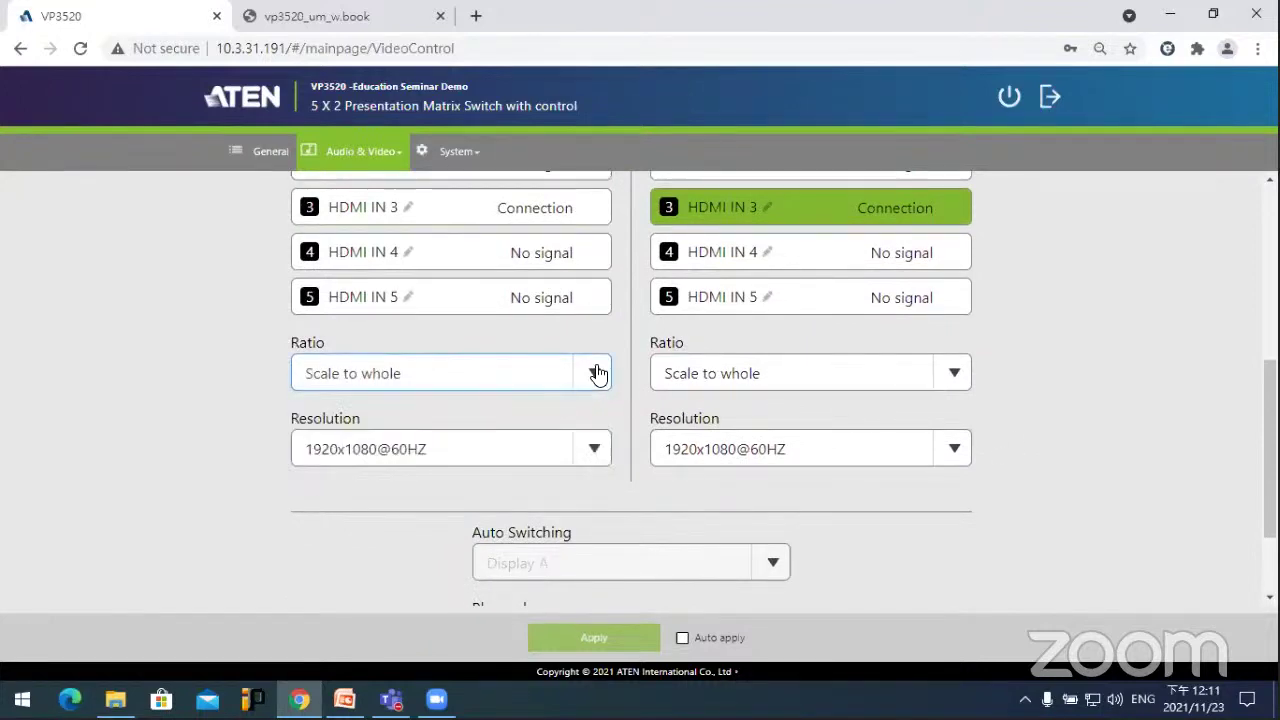
pyautogui.click(955, 375)
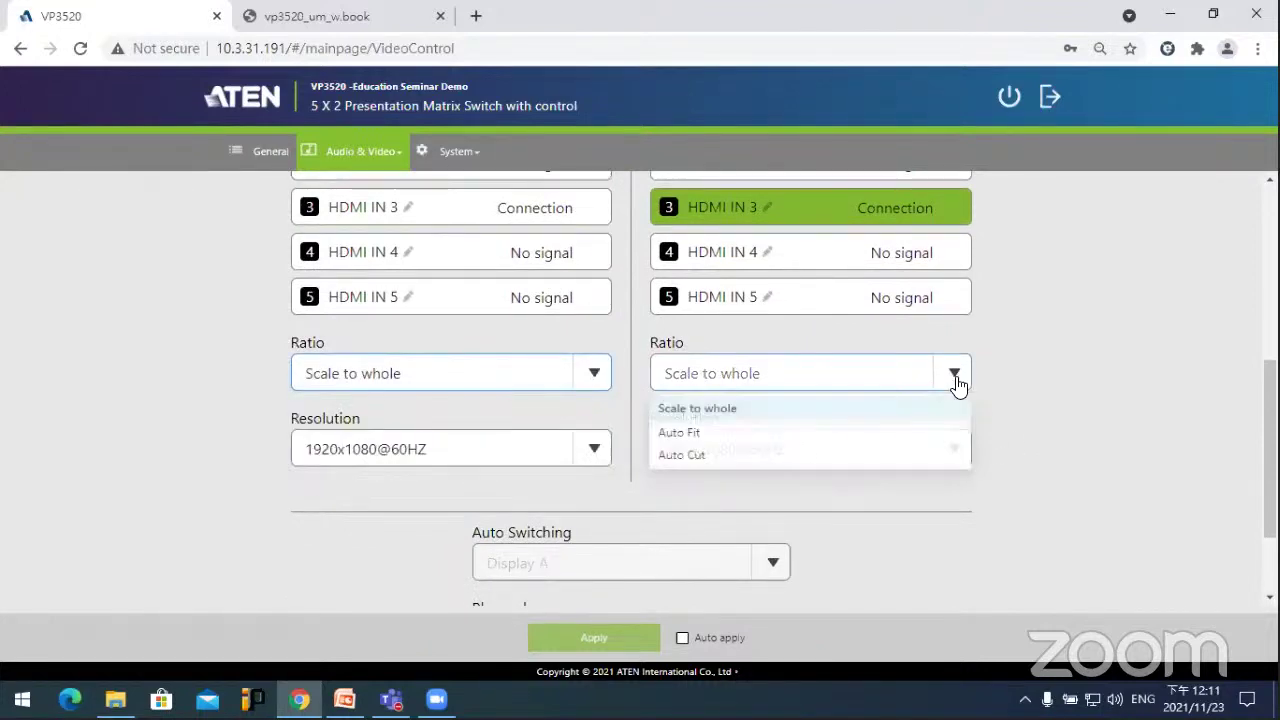
pyautogui.click(1076, 398)
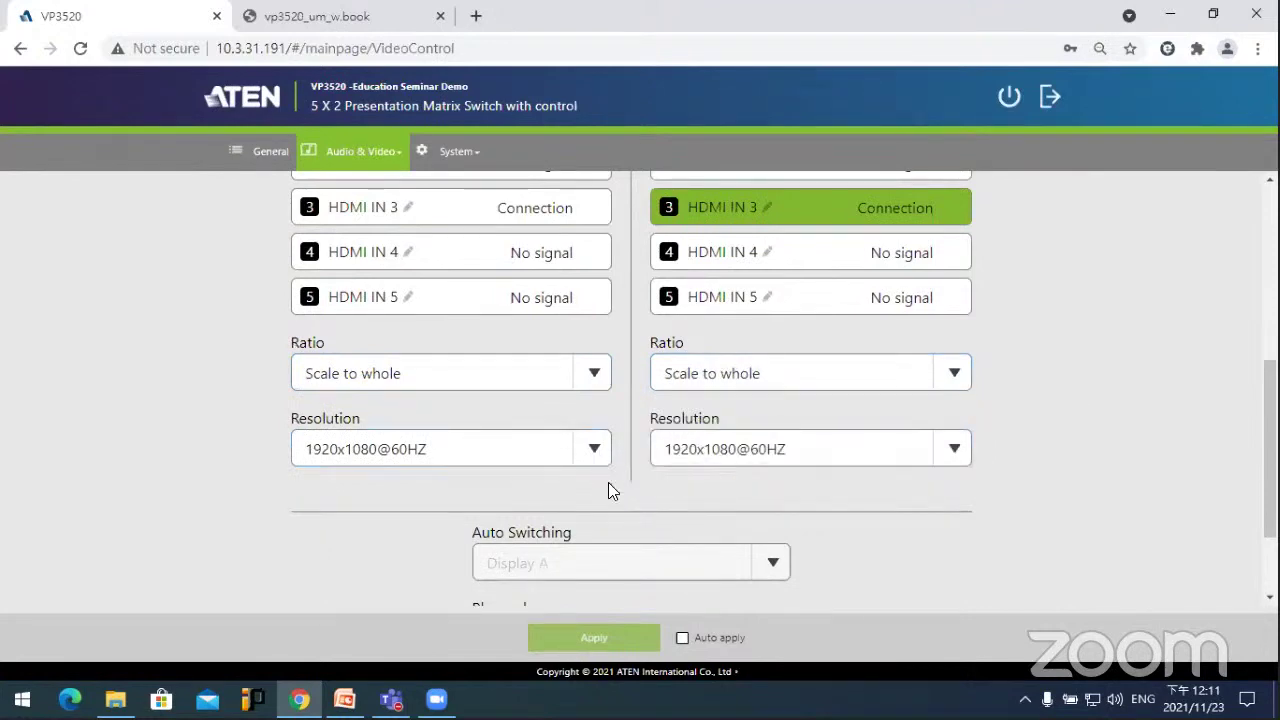
# Step: Look through the output resolution choices for Display A and Display B, keeping the current selections
pyautogui.scroll(-1, 608, 485)
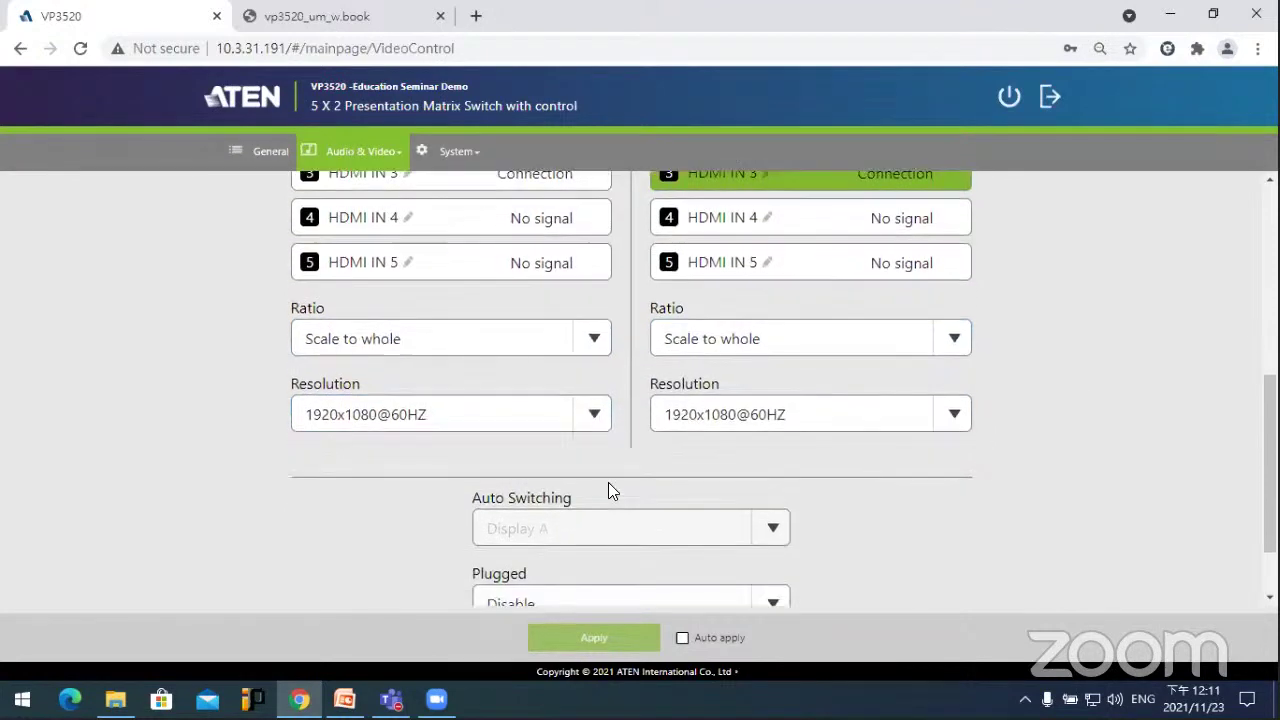
pyautogui.click(596, 414)
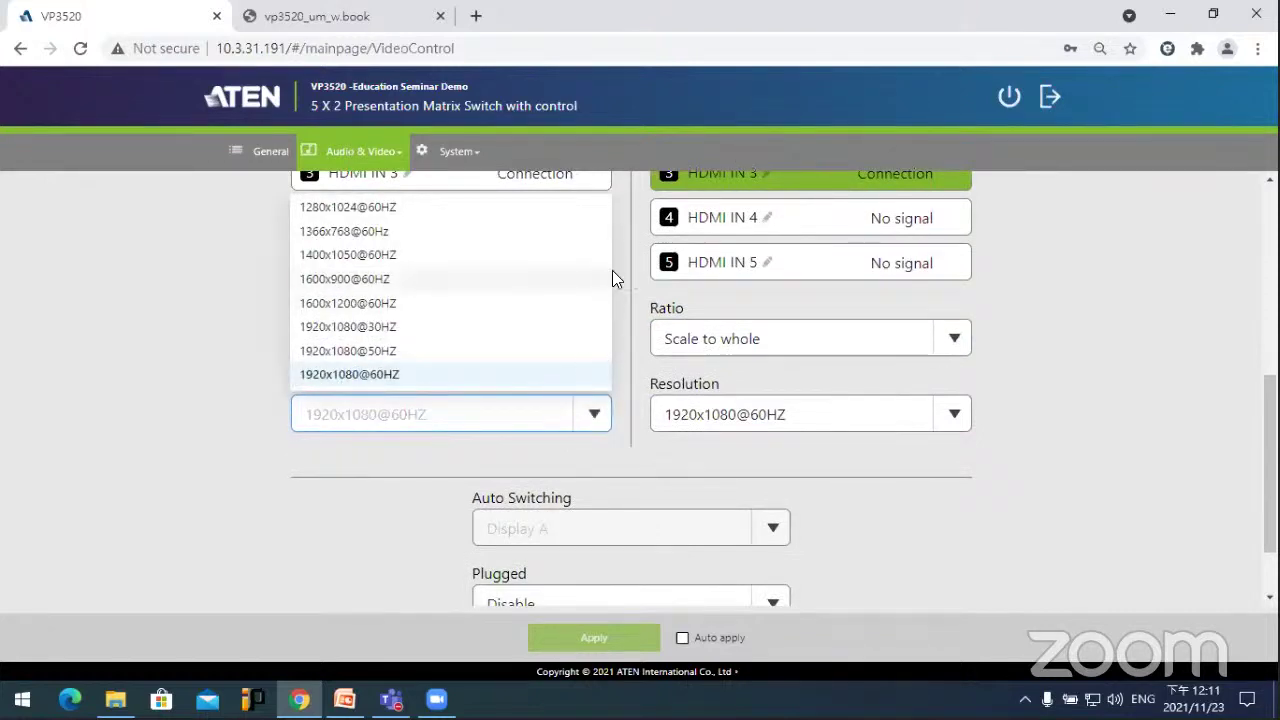
pyautogui.click(981, 430)
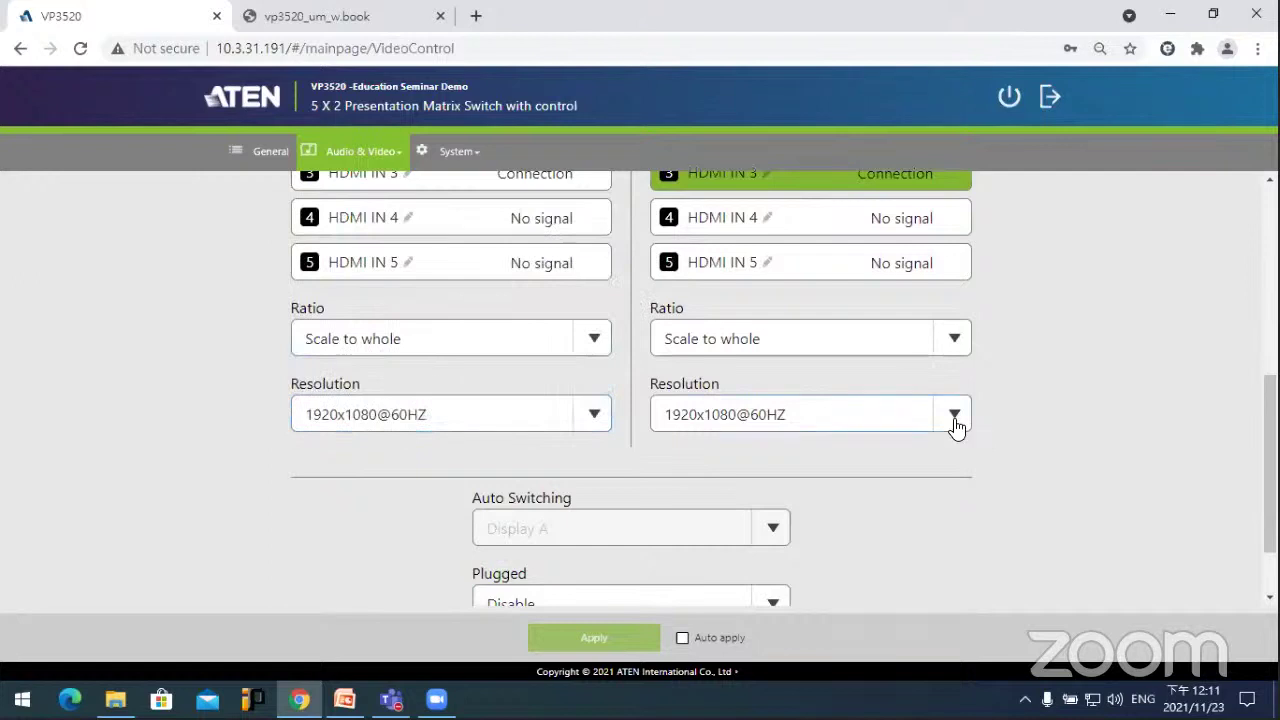
pyautogui.click(955, 420)
pyautogui.moveTo(970, 258); pyautogui.dragTo(971, 286)
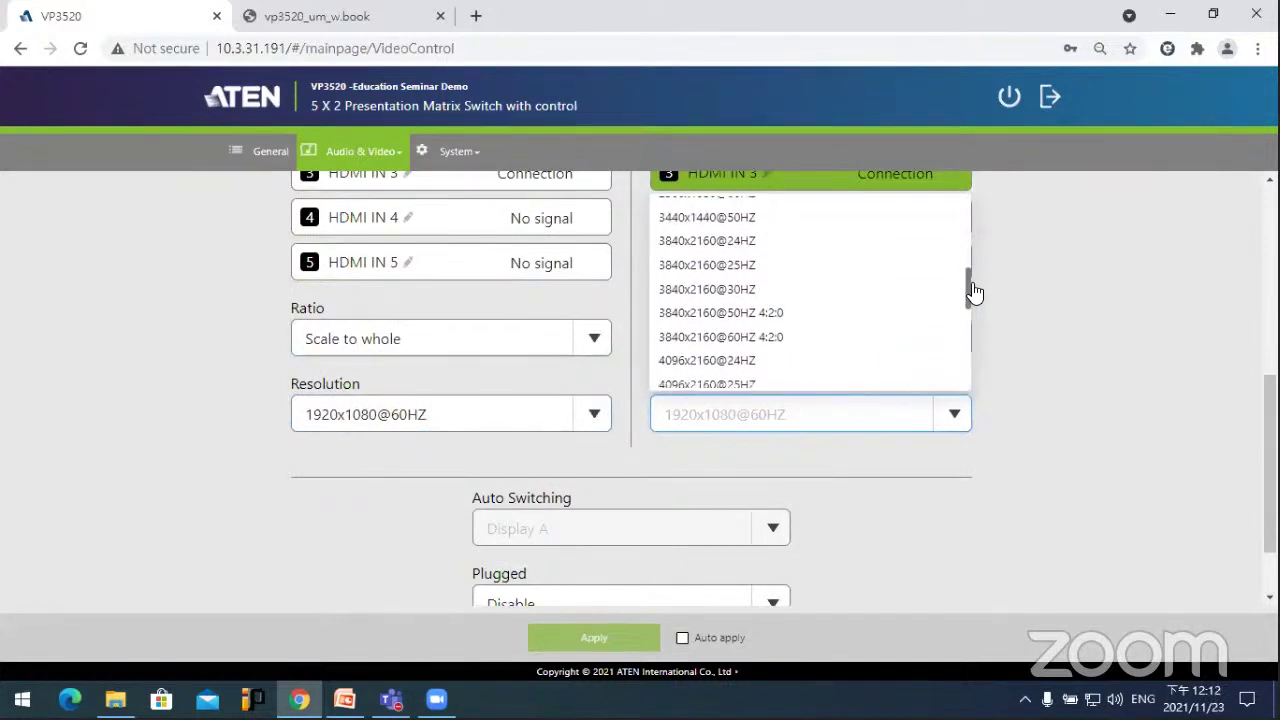
pyautogui.click(1074, 334)
# Step: Set Plugged to Enable and look through the Auto Switching display choices and the Unplugged options without changing them
pyautogui.scroll(-1, 972, 434)
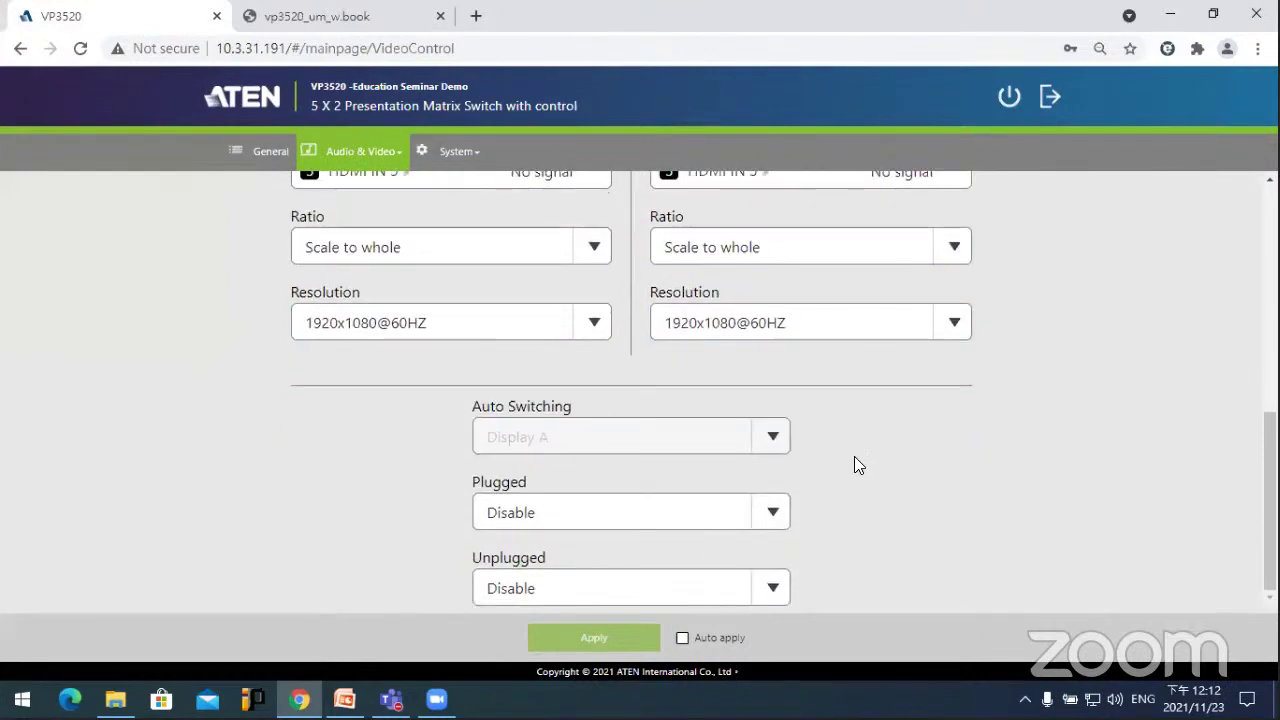
pyautogui.click(771, 516)
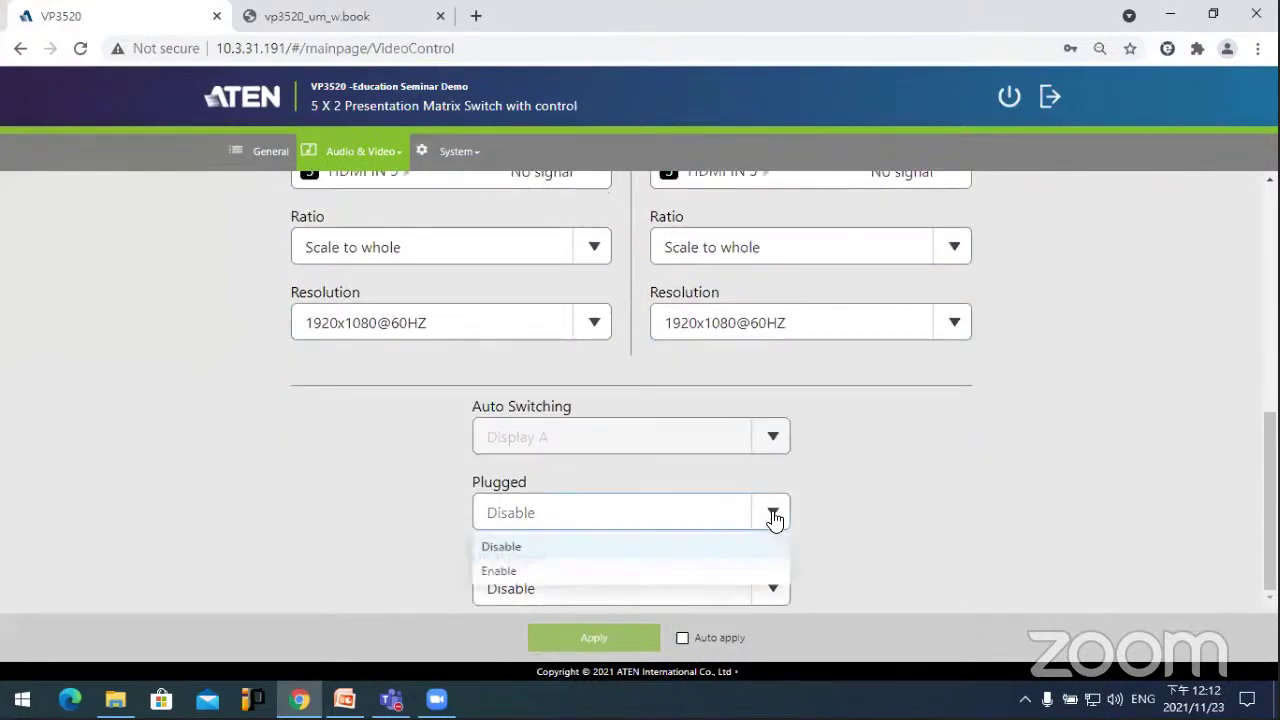
pyautogui.click(656, 573)
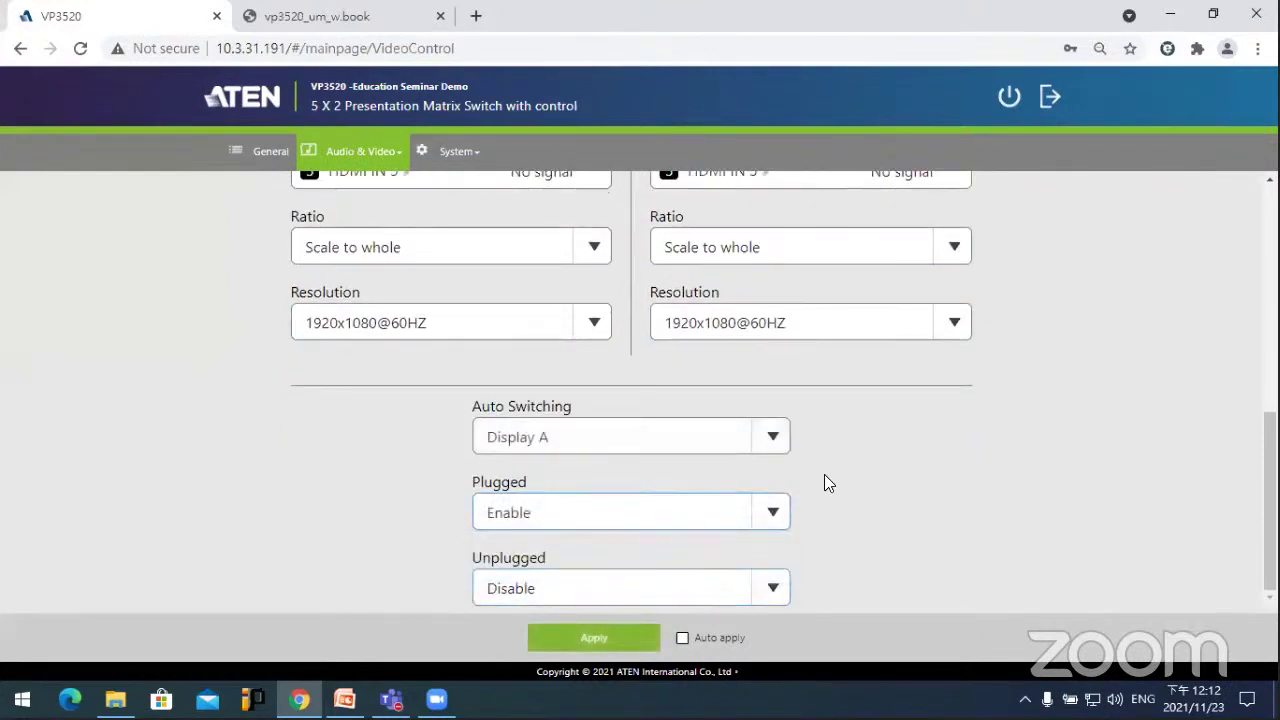
pyautogui.click(786, 441)
pyautogui.click(852, 438)
pyautogui.click(766, 588)
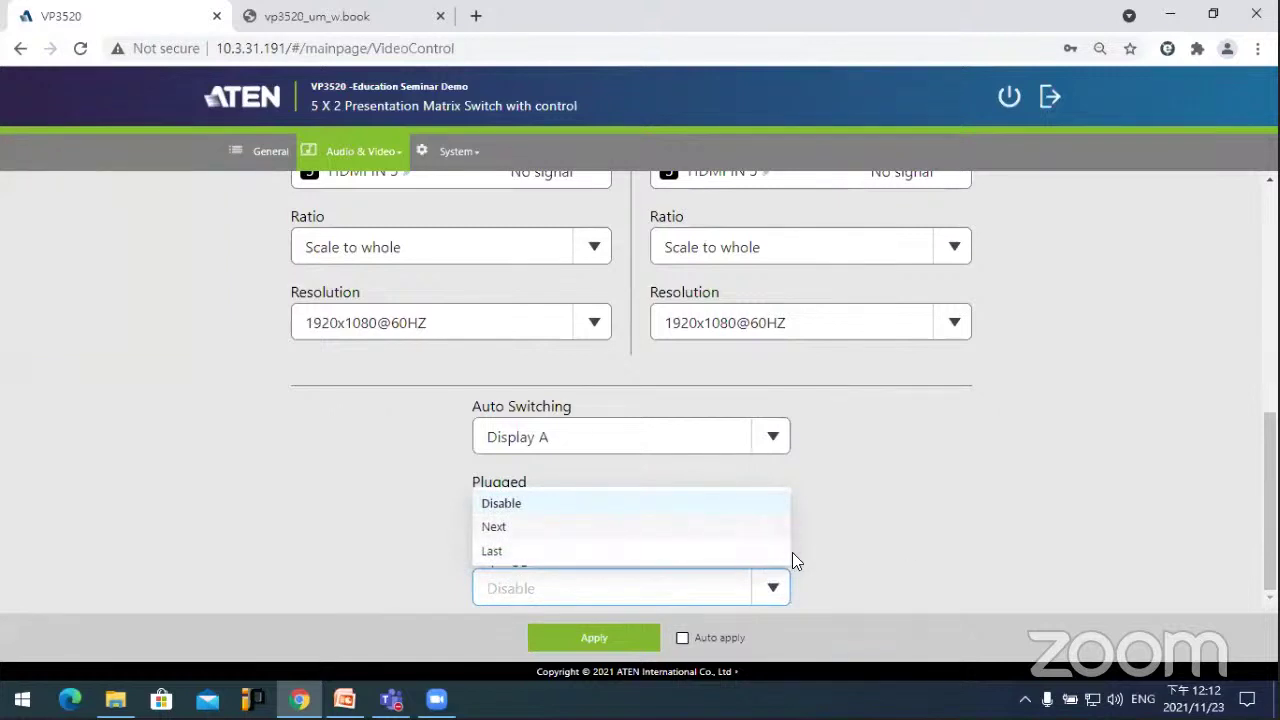
pyautogui.click(390, 538)
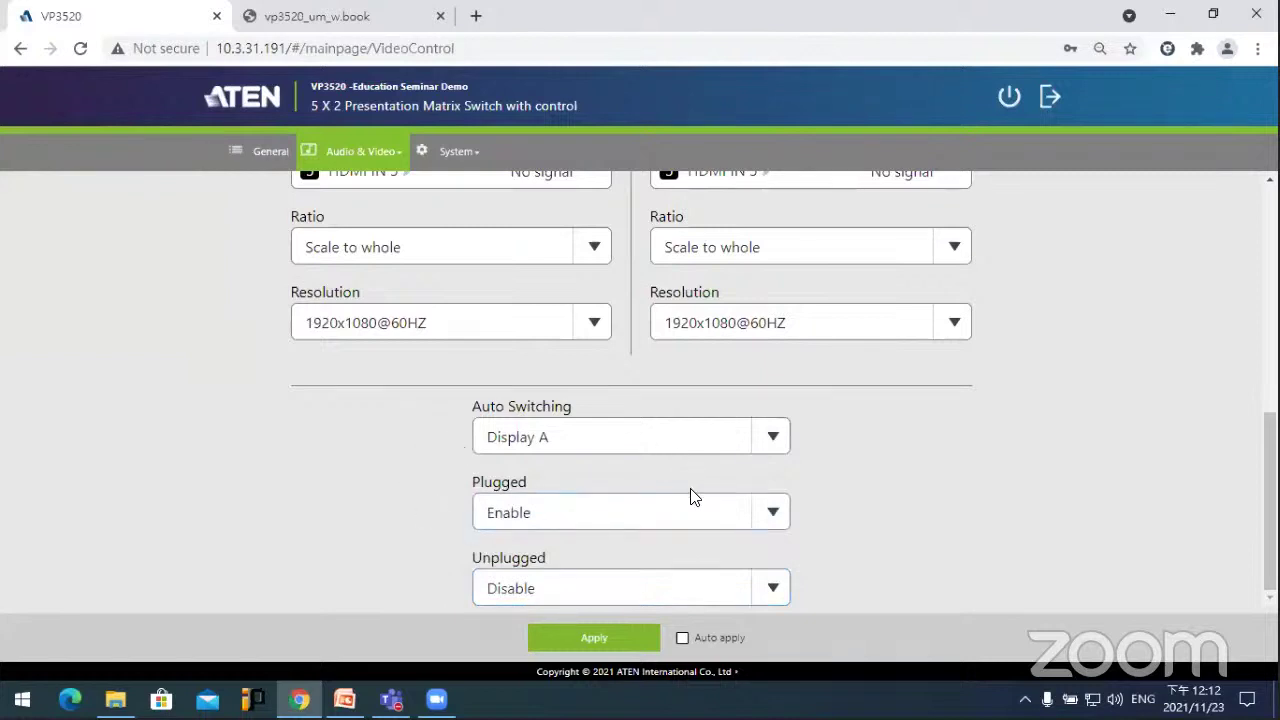
# Step: Set the Plugged option to Disable and apply the Video Control settings
pyautogui.click(567, 522)
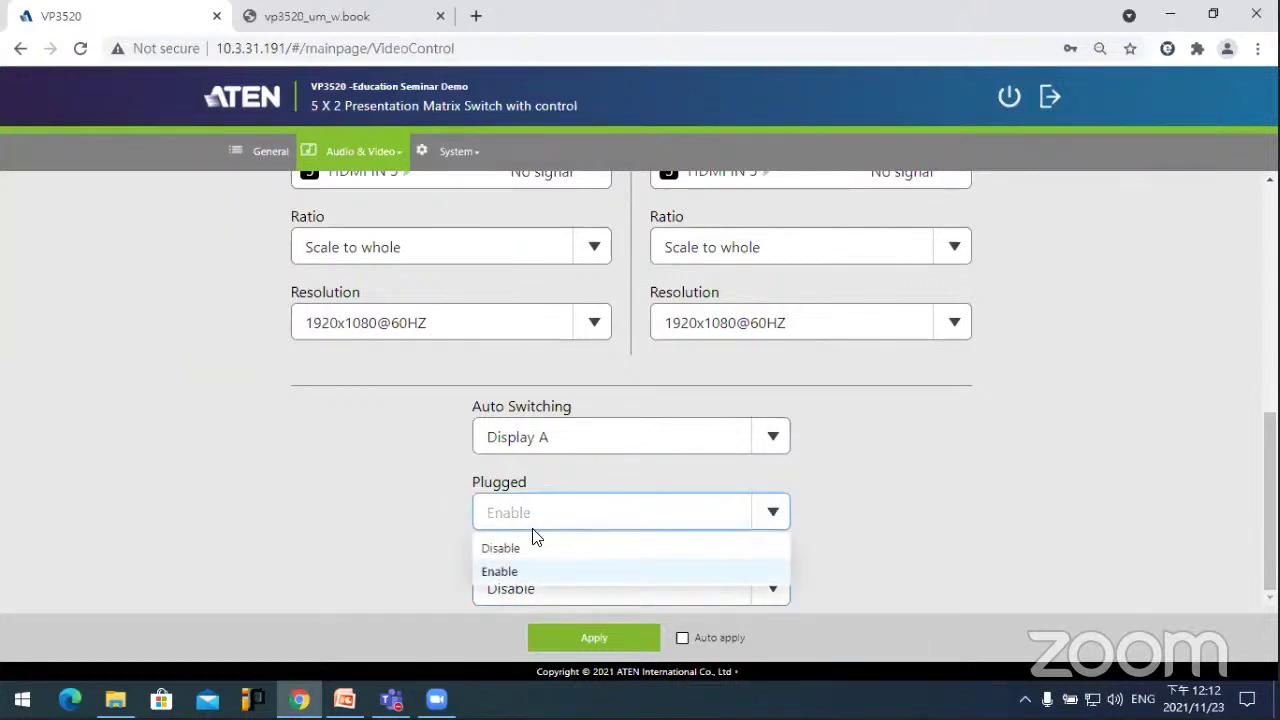
pyautogui.click(488, 548)
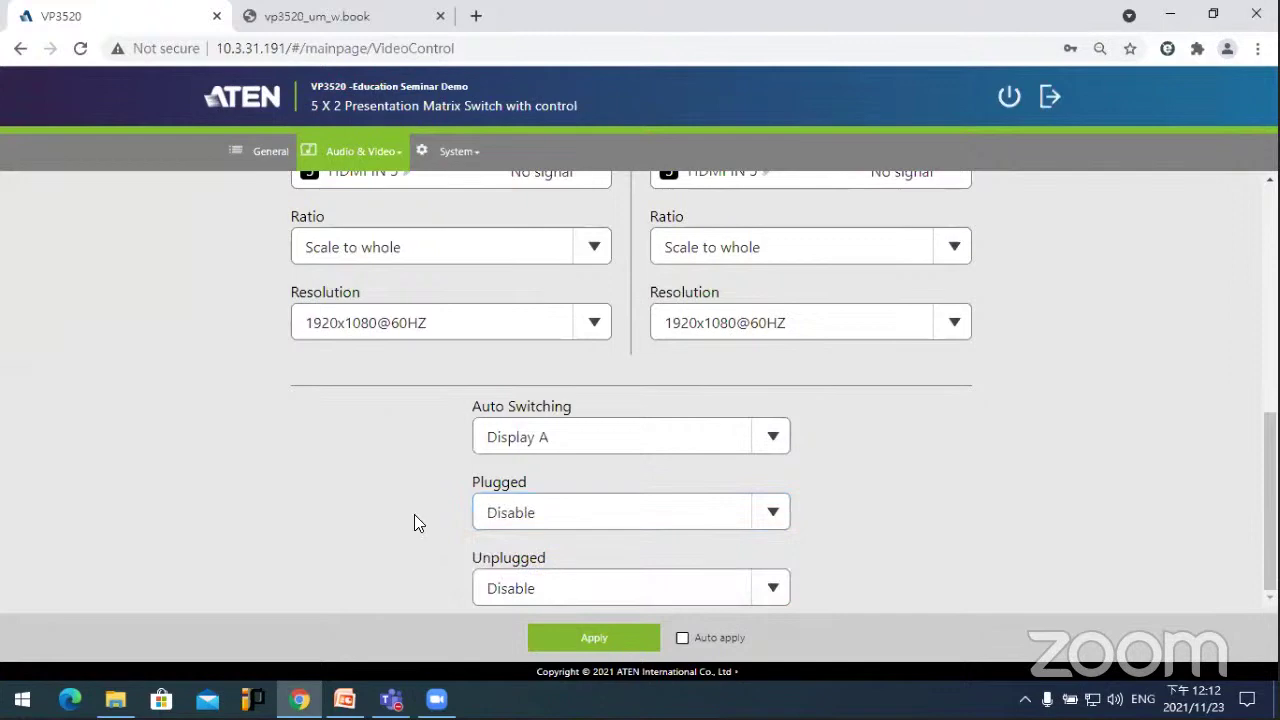
pyautogui.click(594, 638)
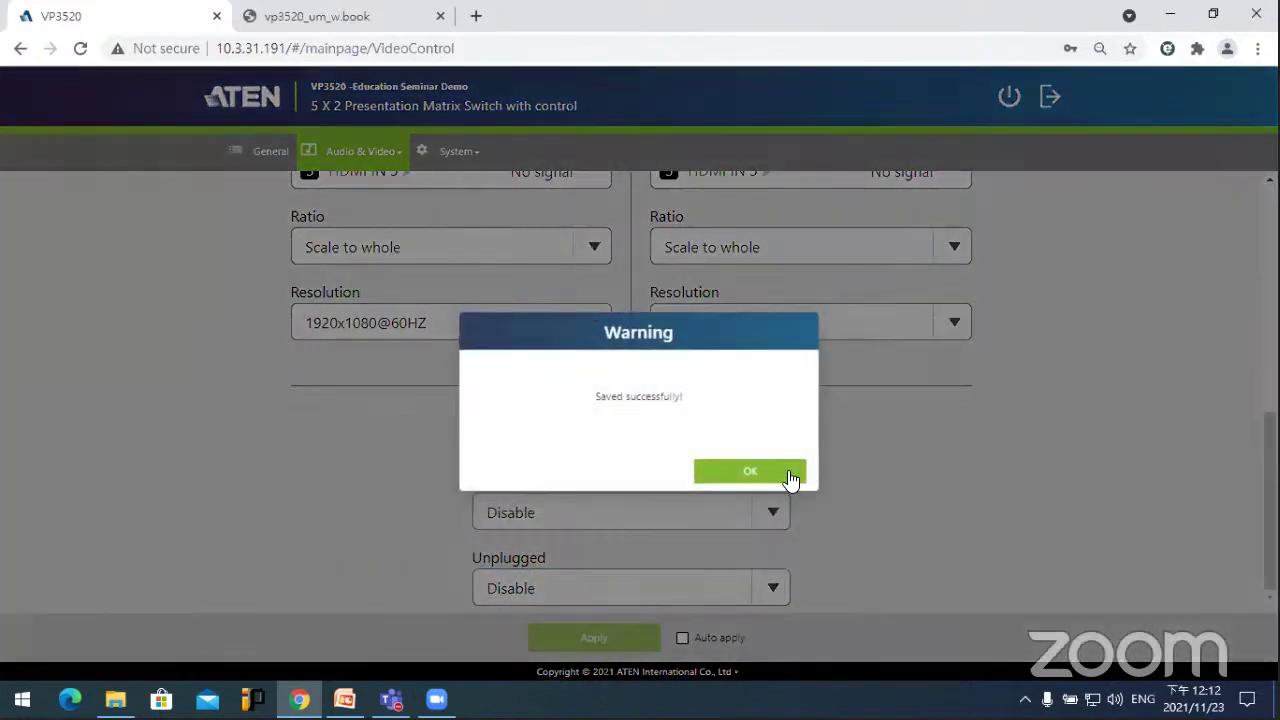
pyautogui.click(790, 478)
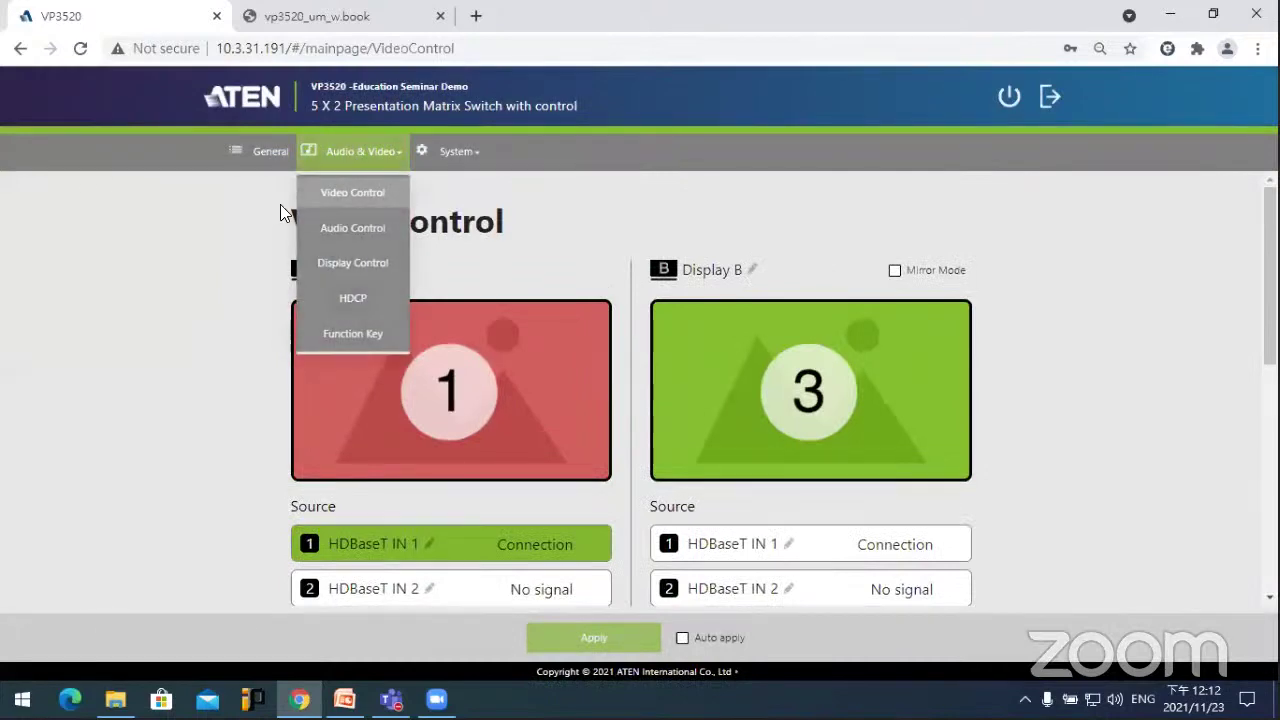
# Step: Open the Audio Control page and examine the Audio Output volume levels for Overall, Display A, Display B, line out and amp out
pyautogui.moveTo(345, 165)
pyautogui.click(350, 226)
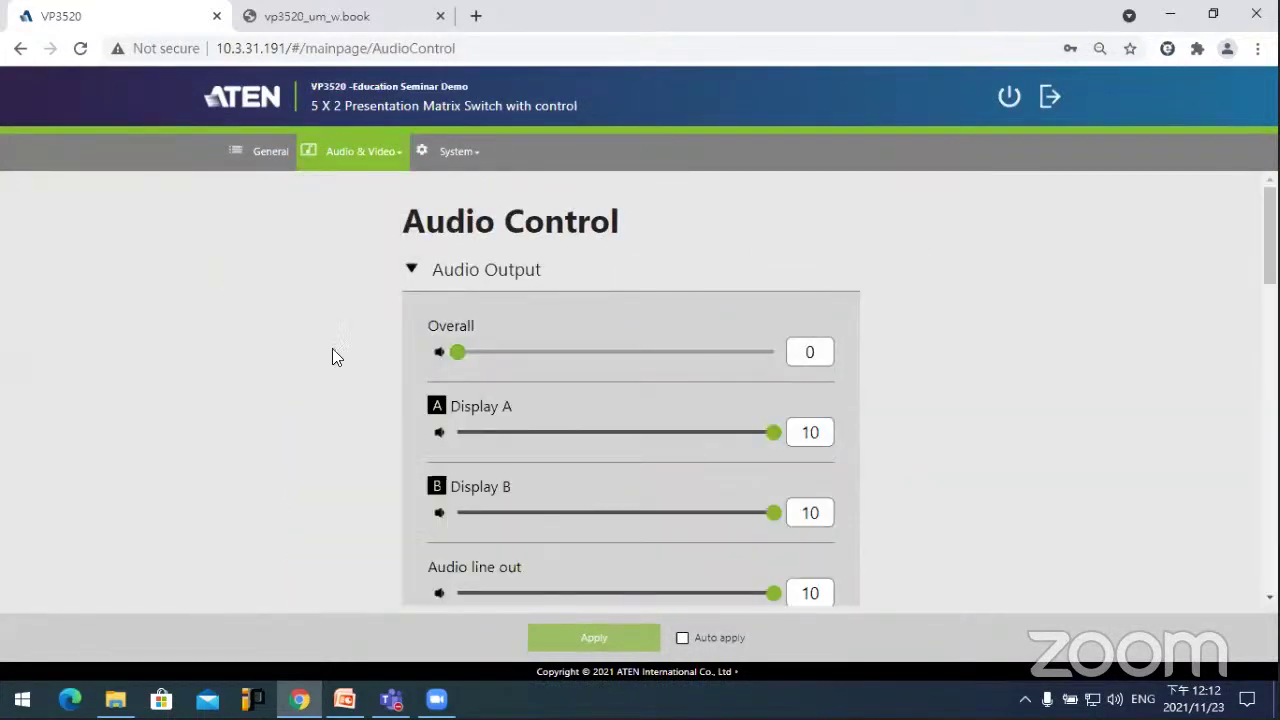
pyautogui.scroll(-1, 333, 350)
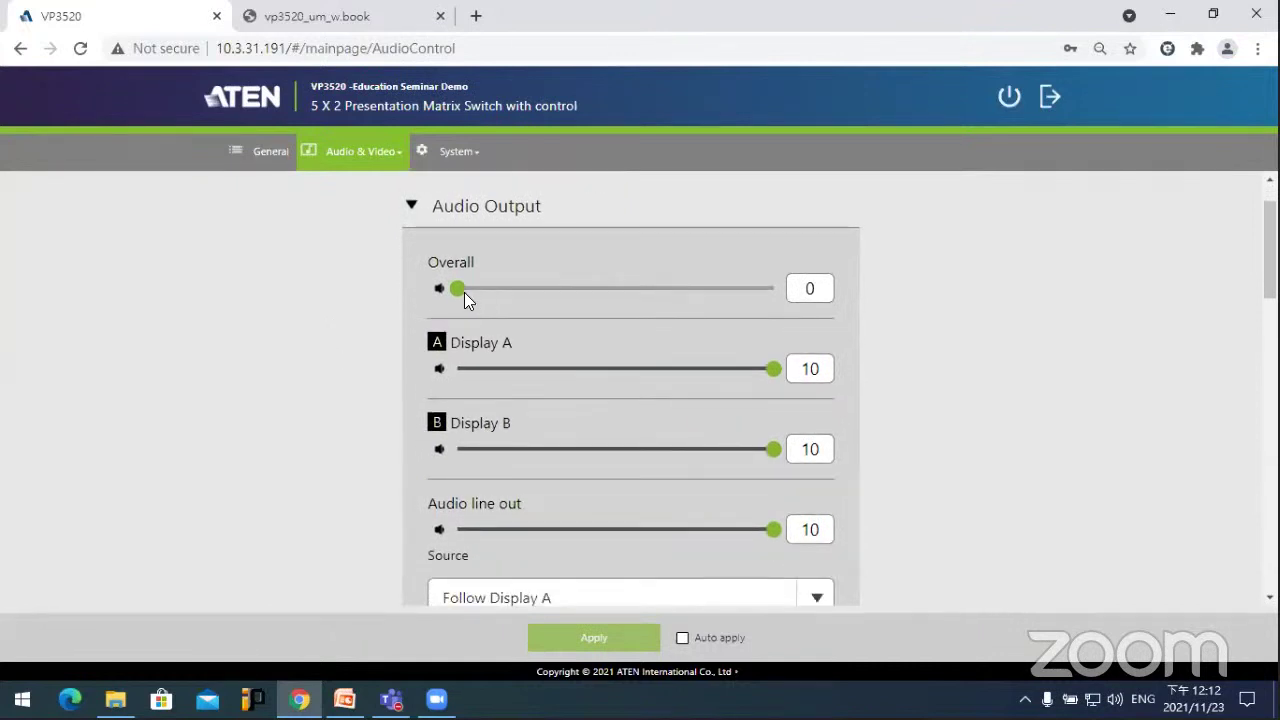
pyautogui.moveTo(464, 292)
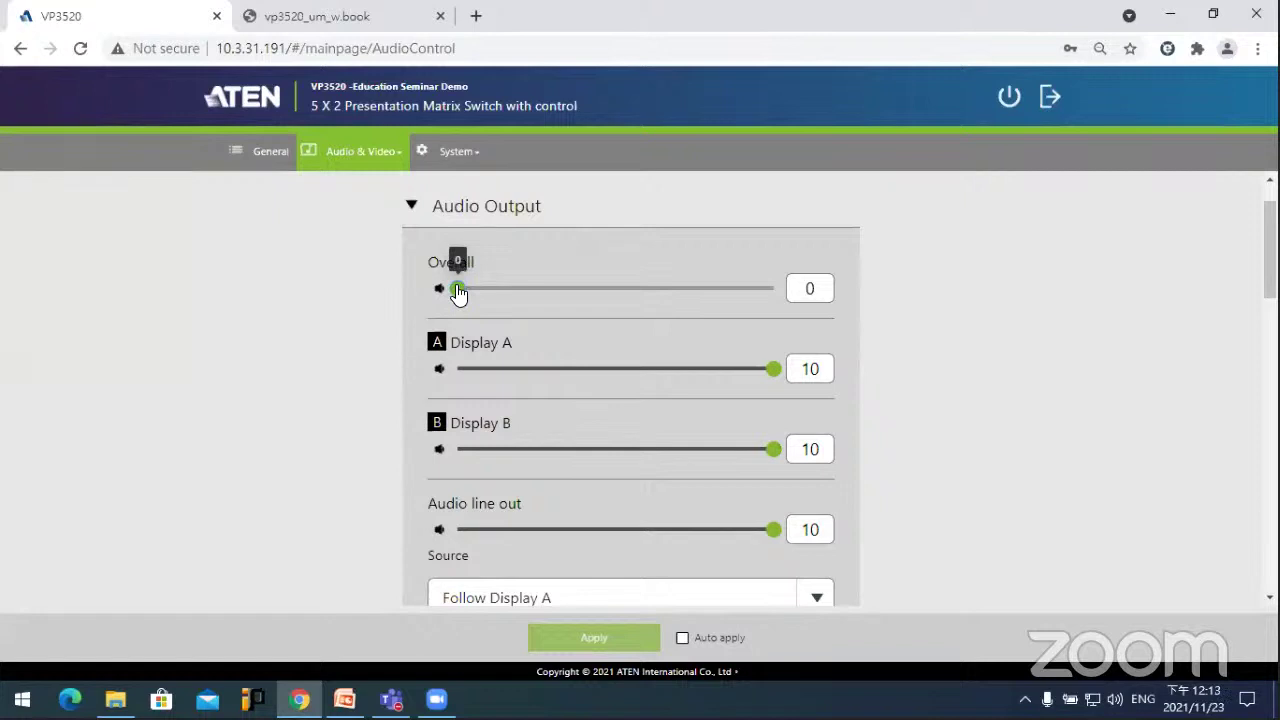
pyautogui.scroll(-1, 206, 394)
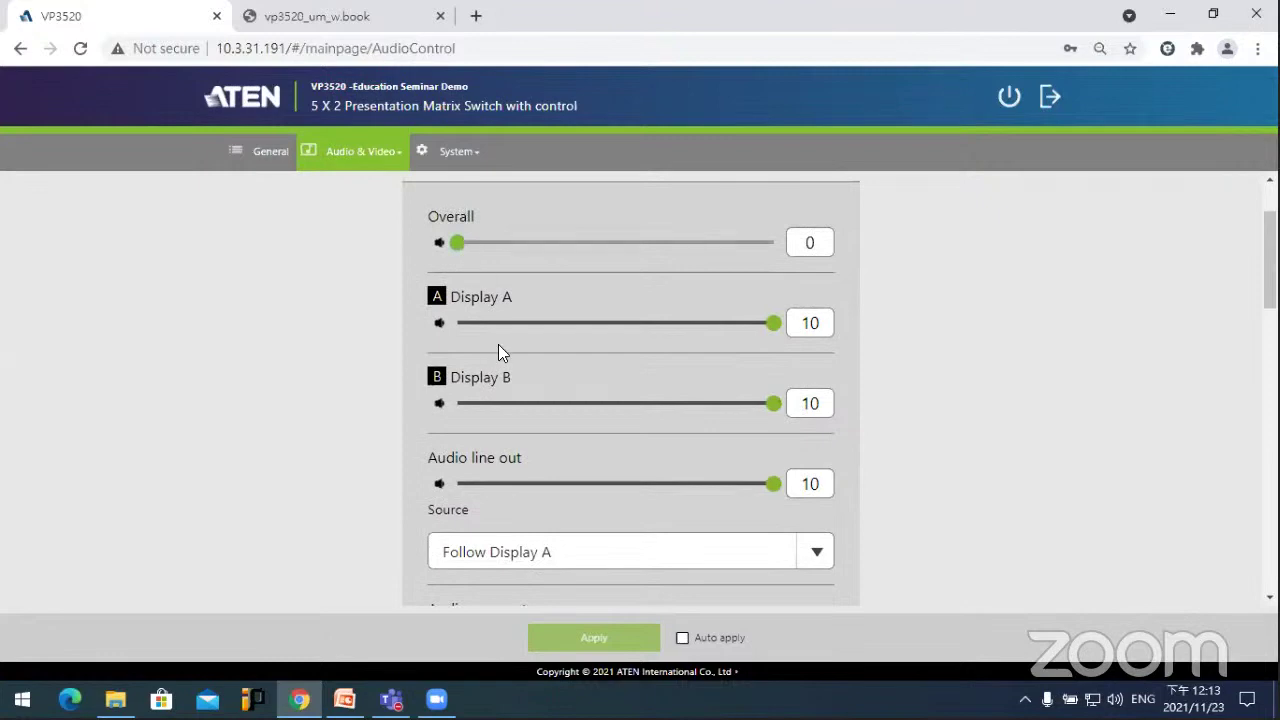
pyautogui.scroll(-1, 500, 351)
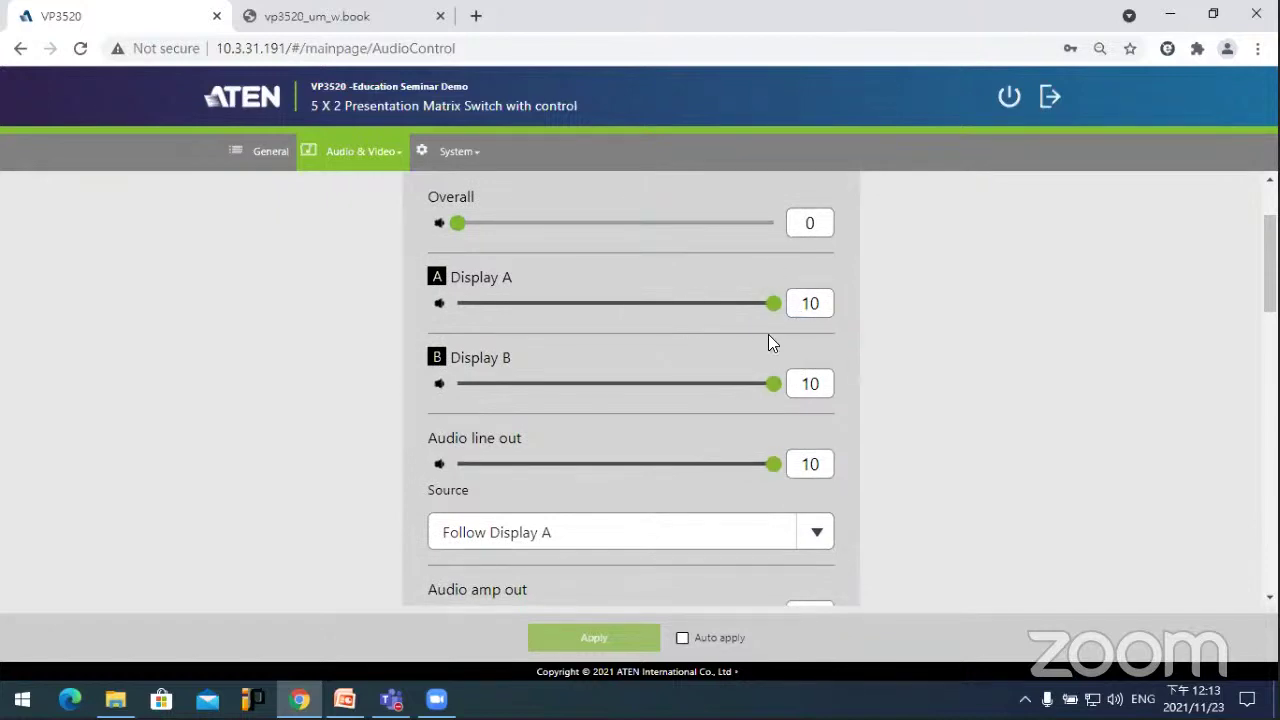
pyautogui.scroll(-2, 897, 358)
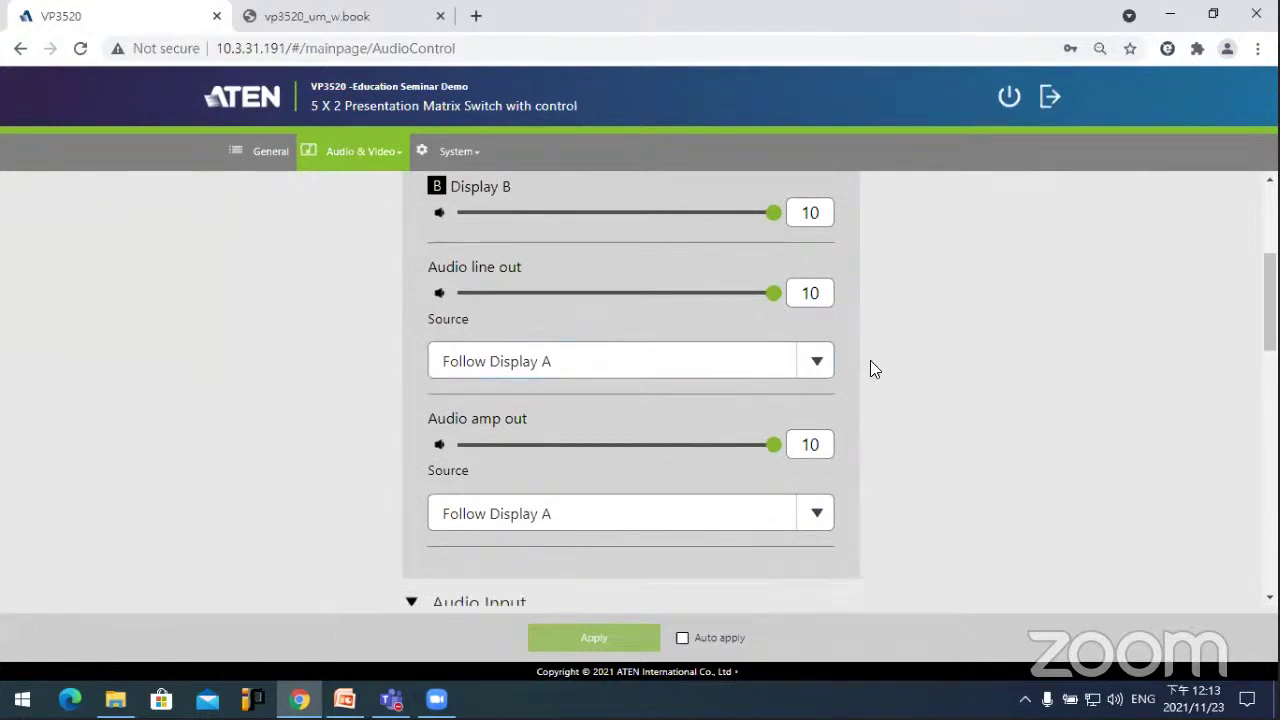
# Step: Look through the source choices for Audio line out and Audio amp out, keeping the current selections
pyautogui.click(818, 364)
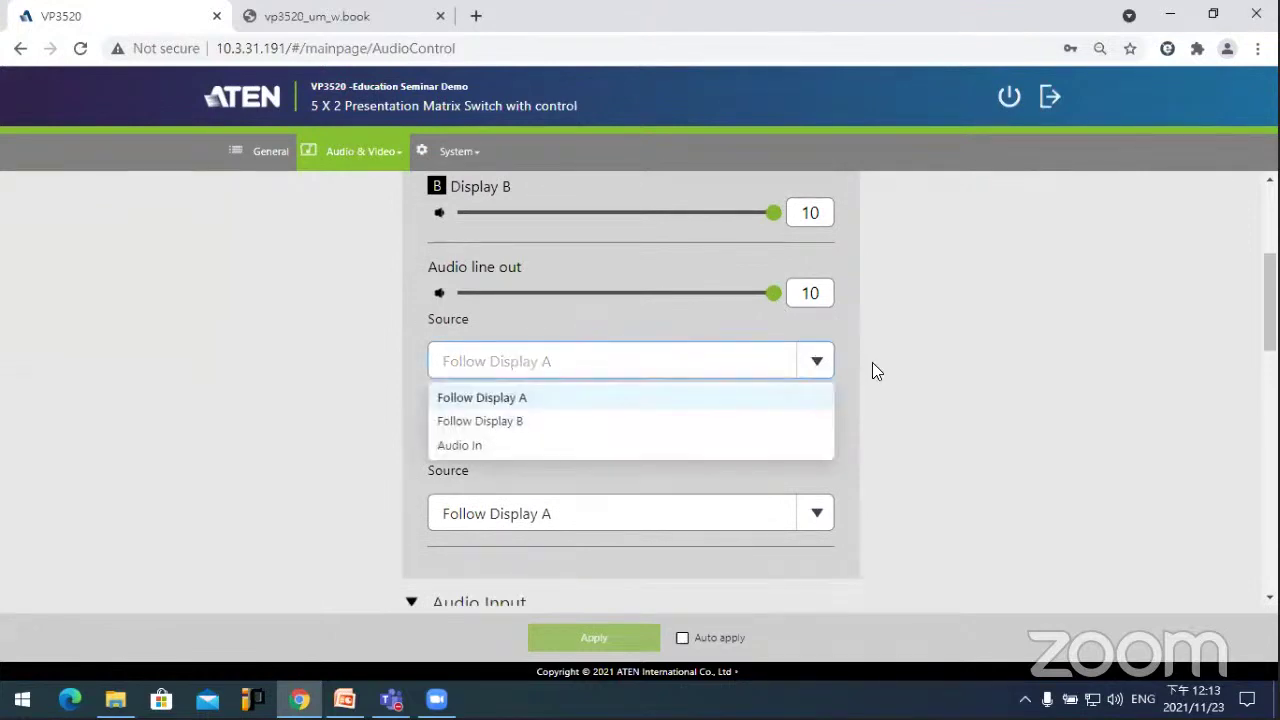
pyautogui.click(929, 376)
pyautogui.scroll(-1, 877, 431)
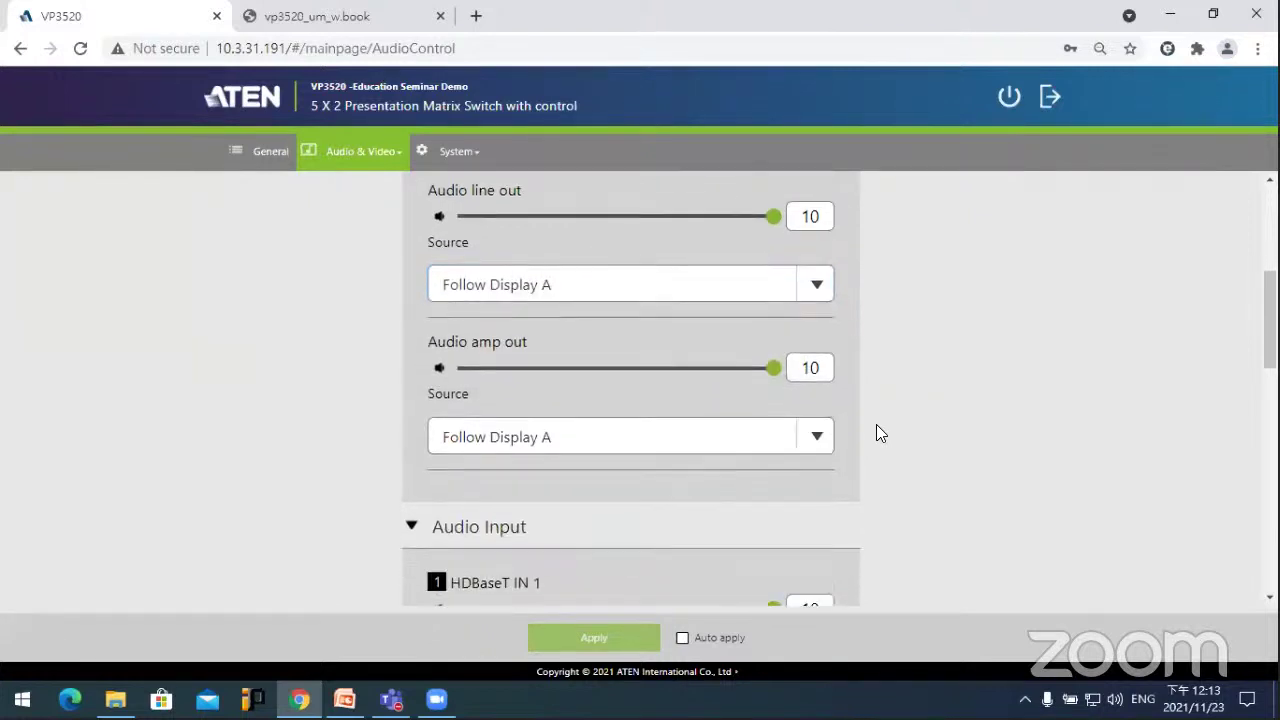
pyautogui.scroll(-1, 876, 432)
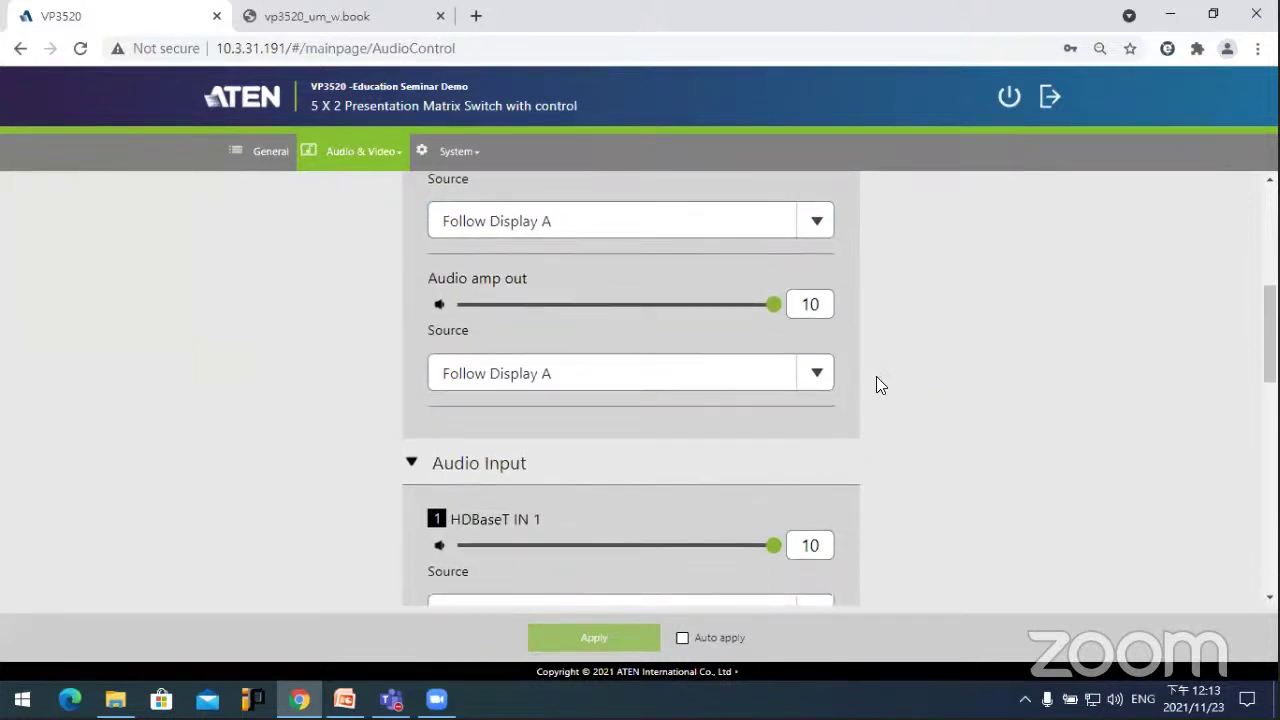
pyautogui.click(826, 374)
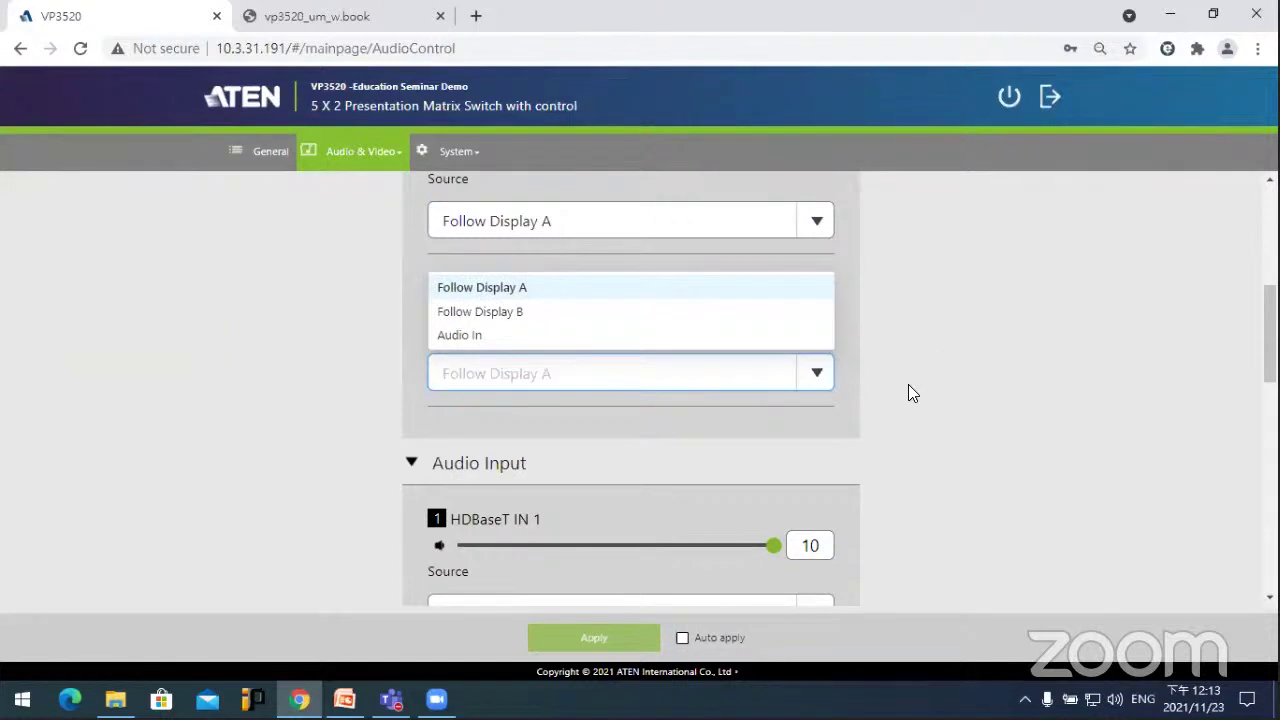
# Step: Examine the Audio Input section and the source choices for HDBaseT IN 1, keeping the current selection
pyautogui.scroll(-3, 898, 405)
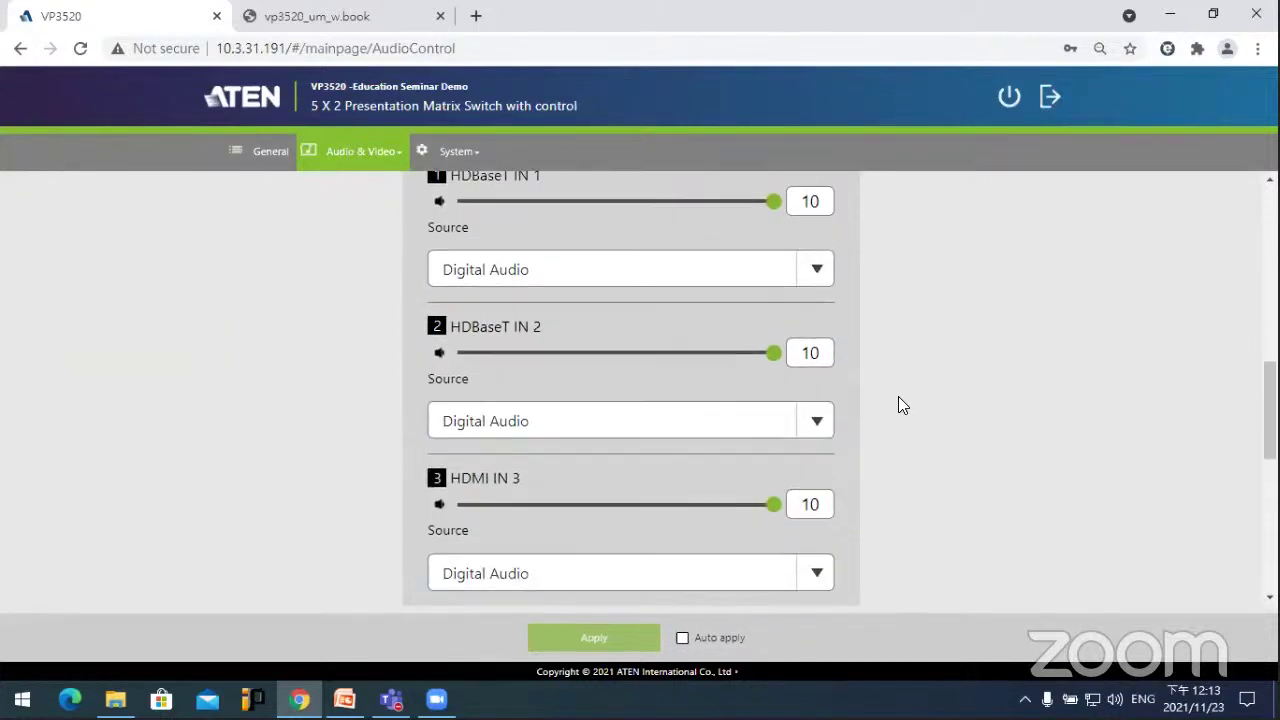
pyautogui.scroll(1, 898, 405)
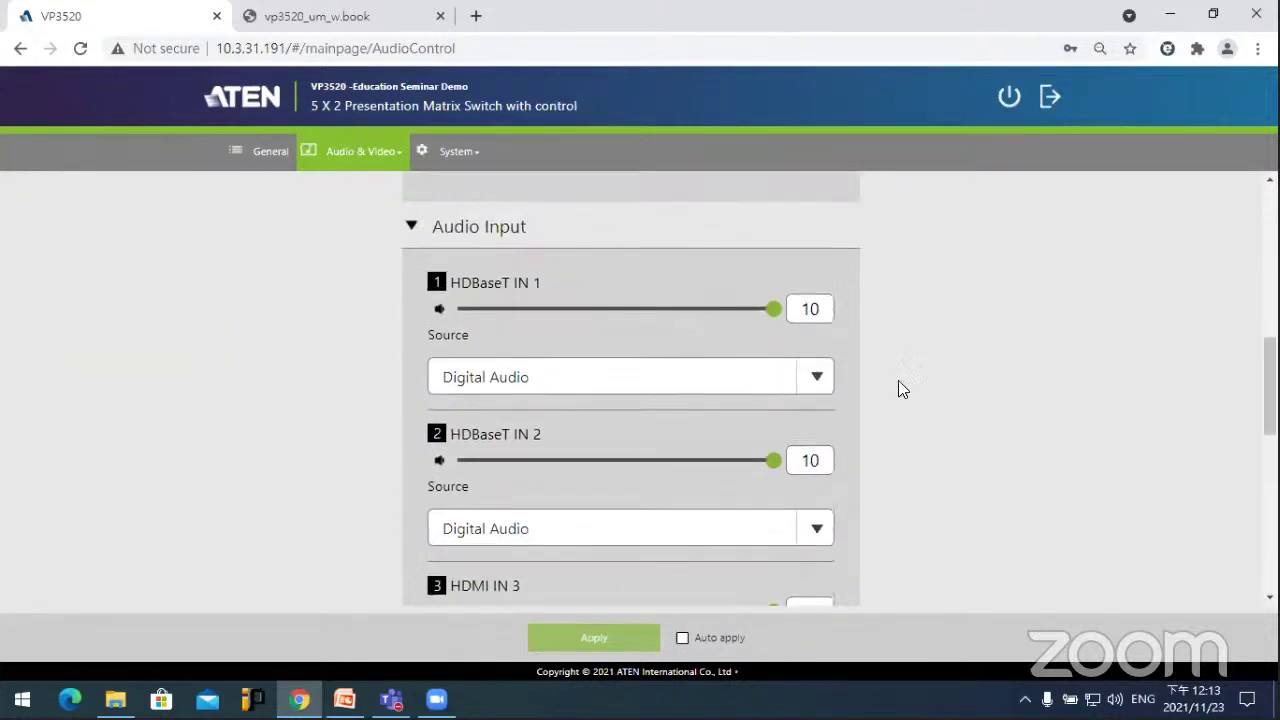
pyautogui.scroll(-1, 894, 374)
pyautogui.scroll(1, 894, 374)
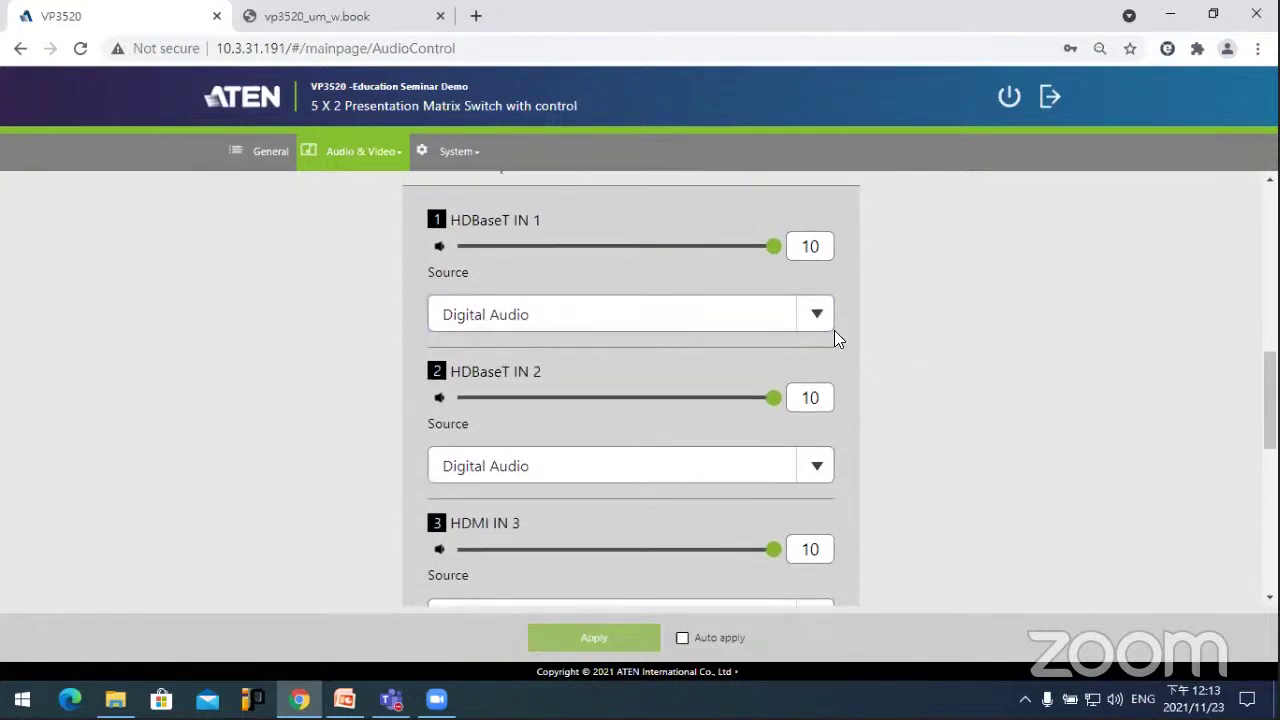
pyautogui.click(818, 316)
pyautogui.click(884, 337)
pyautogui.scroll(-1, 884, 337)
pyautogui.scroll(1, 884, 337)
pyautogui.scroll(-4, 884, 331)
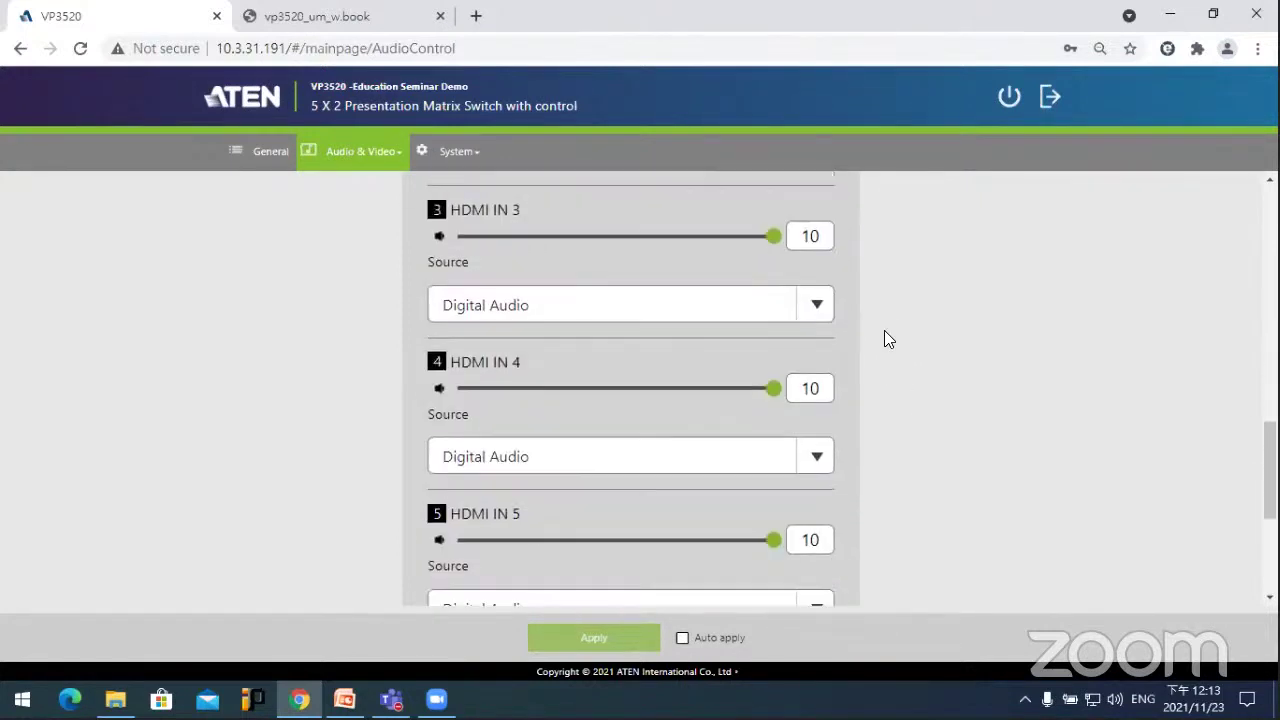
pyautogui.scroll(3, 884, 331)
pyautogui.scroll(1, 884, 330)
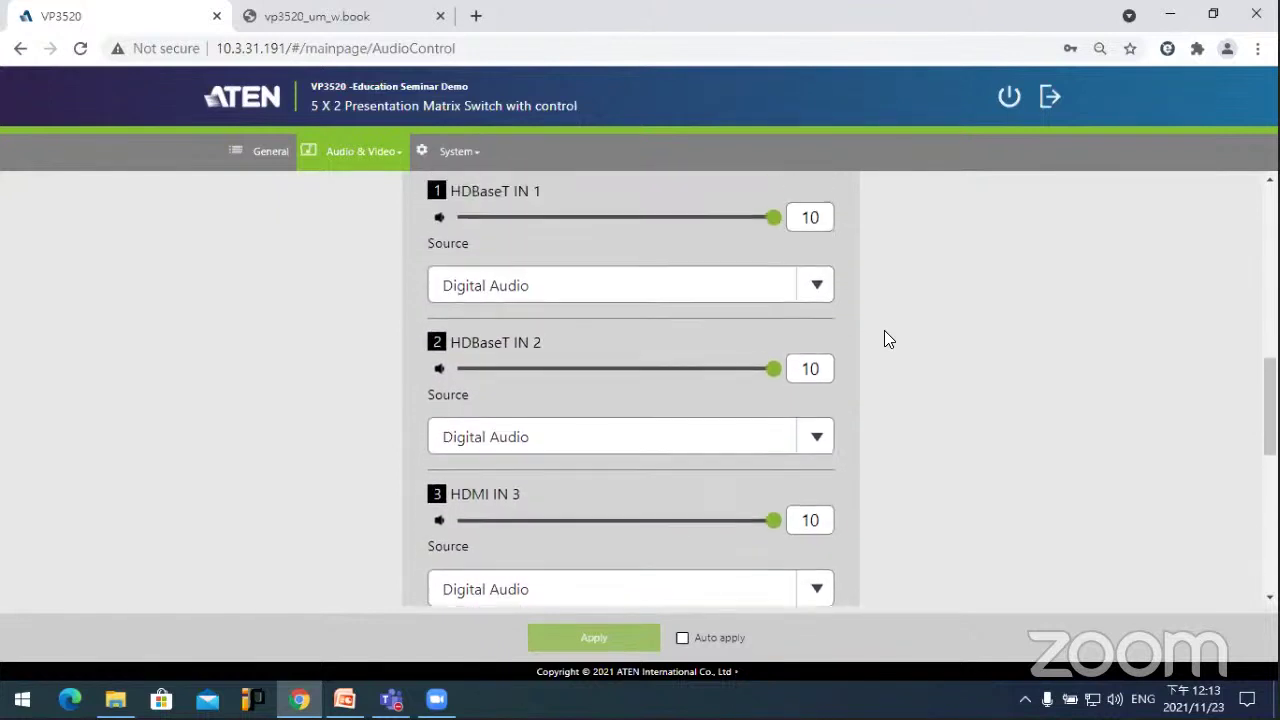
pyautogui.click(815, 284)
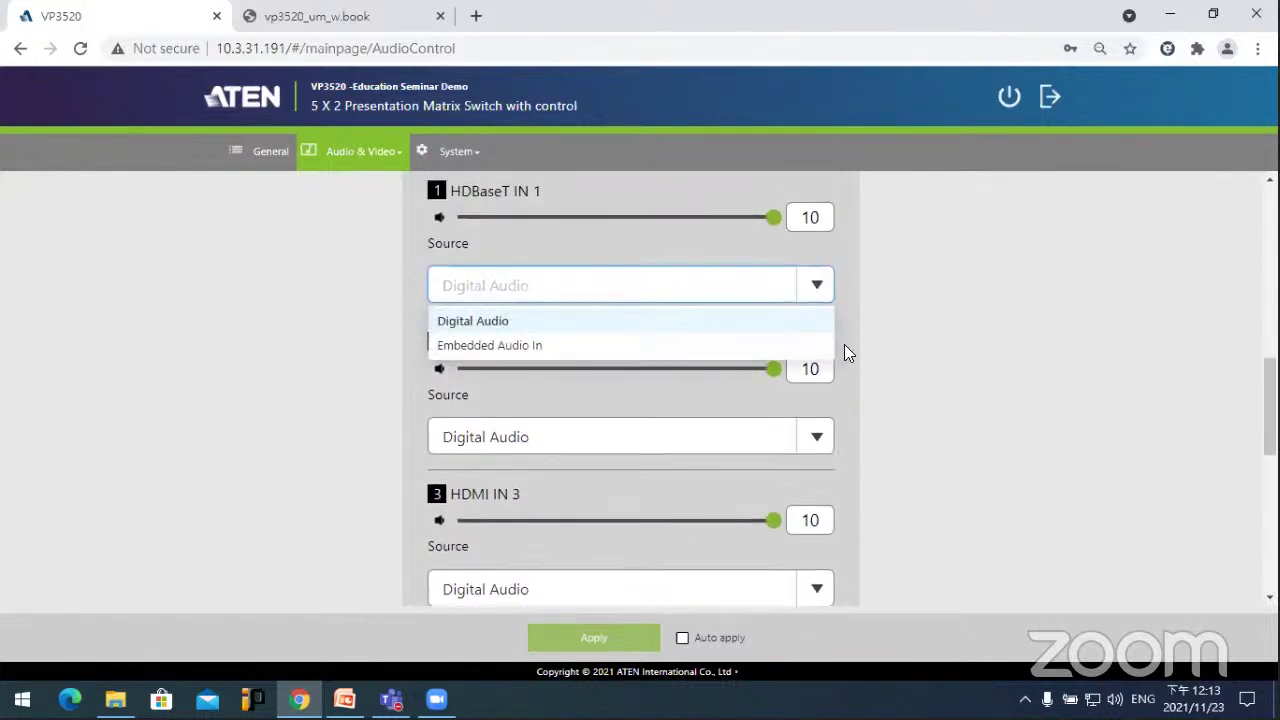
pyautogui.click(900, 332)
# Step: Review the remaining audio inputs and look through the MIC Gain choices, keeping the current selection
pyautogui.scroll(-2, 900, 332)
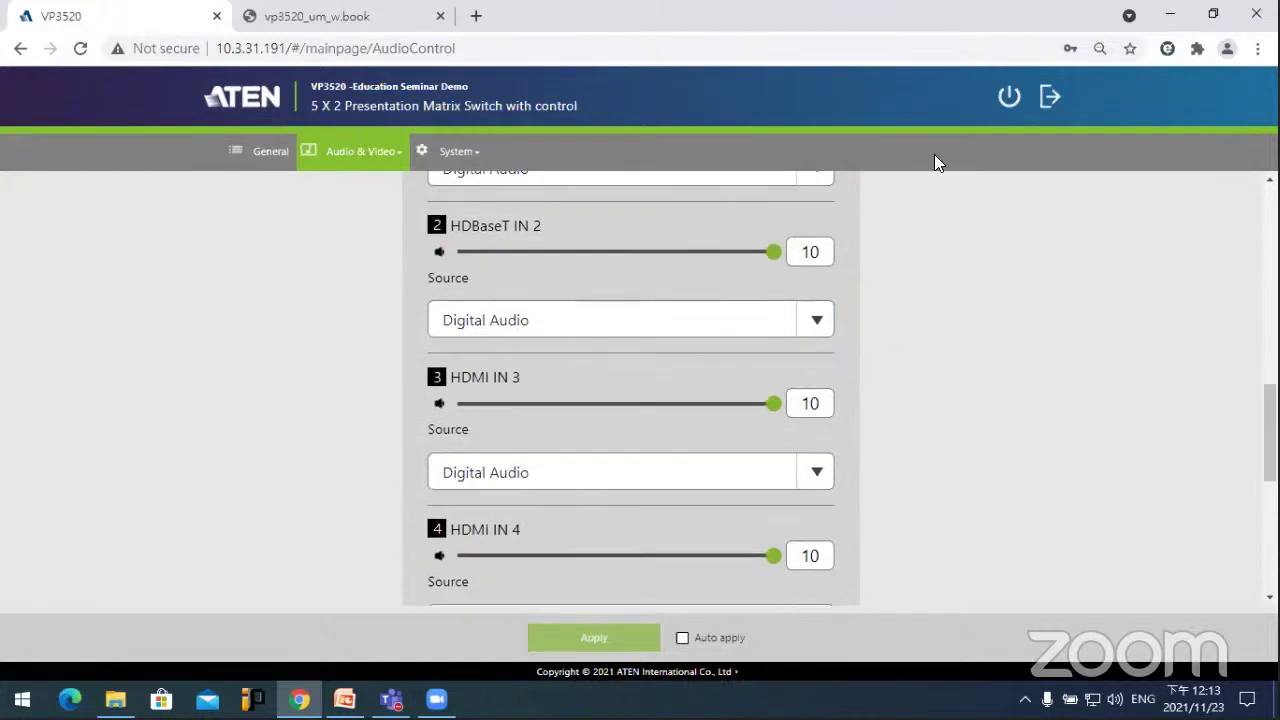
pyautogui.scroll(-5, 922, 400)
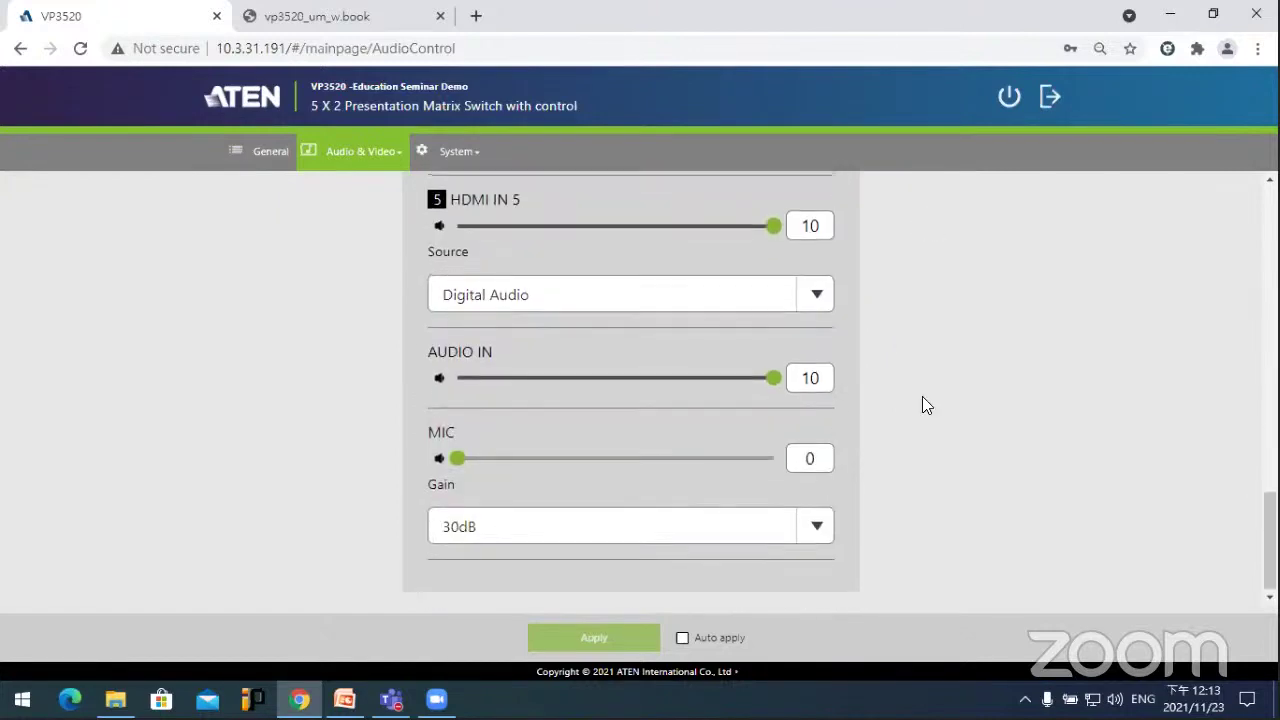
pyautogui.click(803, 452)
pyautogui.click(820, 532)
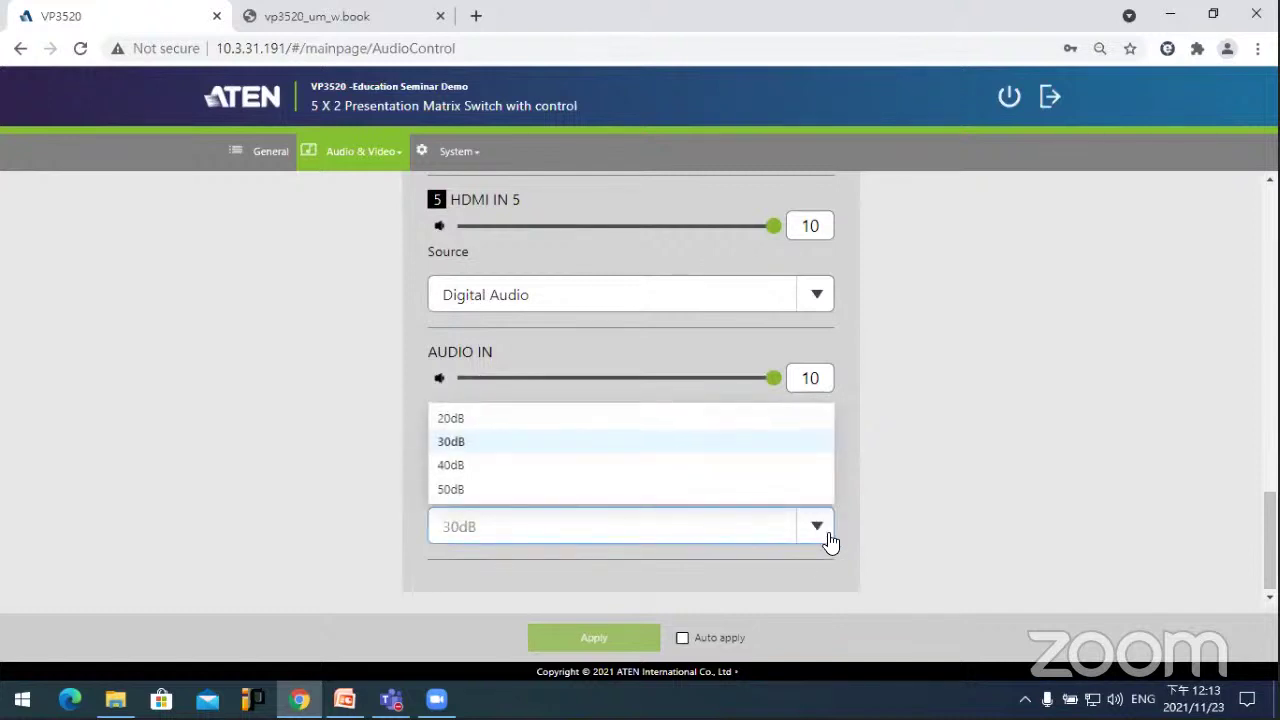
pyautogui.click(918, 532)
# Step: Raise the MIC volume to 2, return it to 0 and apply the audio settings
pyautogui.moveTo(458, 459); pyautogui.dragTo(521, 460)
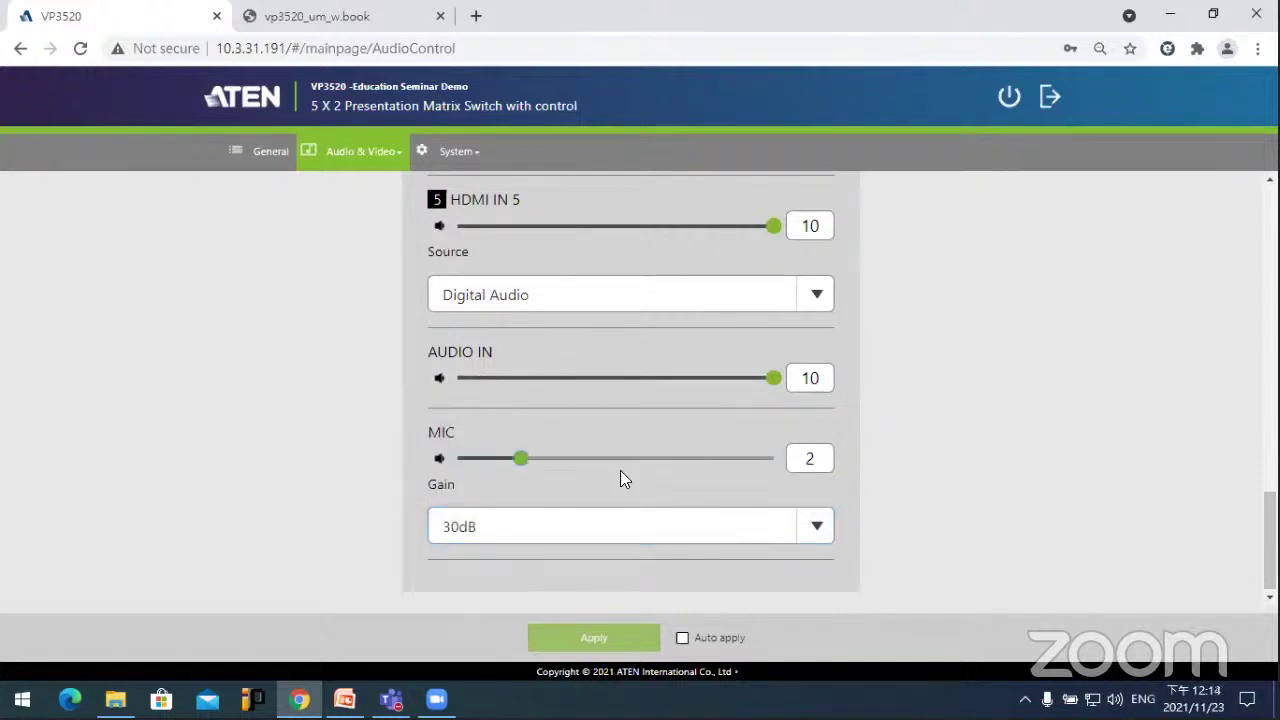
pyautogui.click(462, 460)
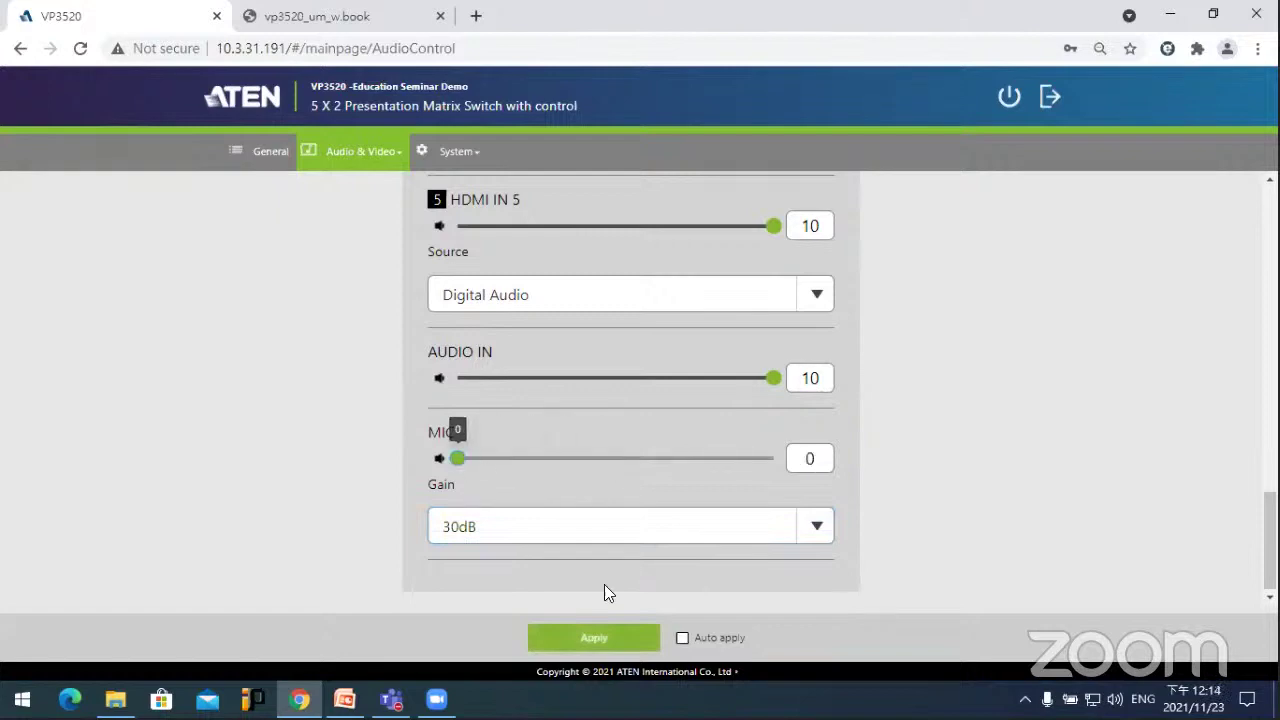
pyautogui.click(612, 640)
pyautogui.click(728, 484)
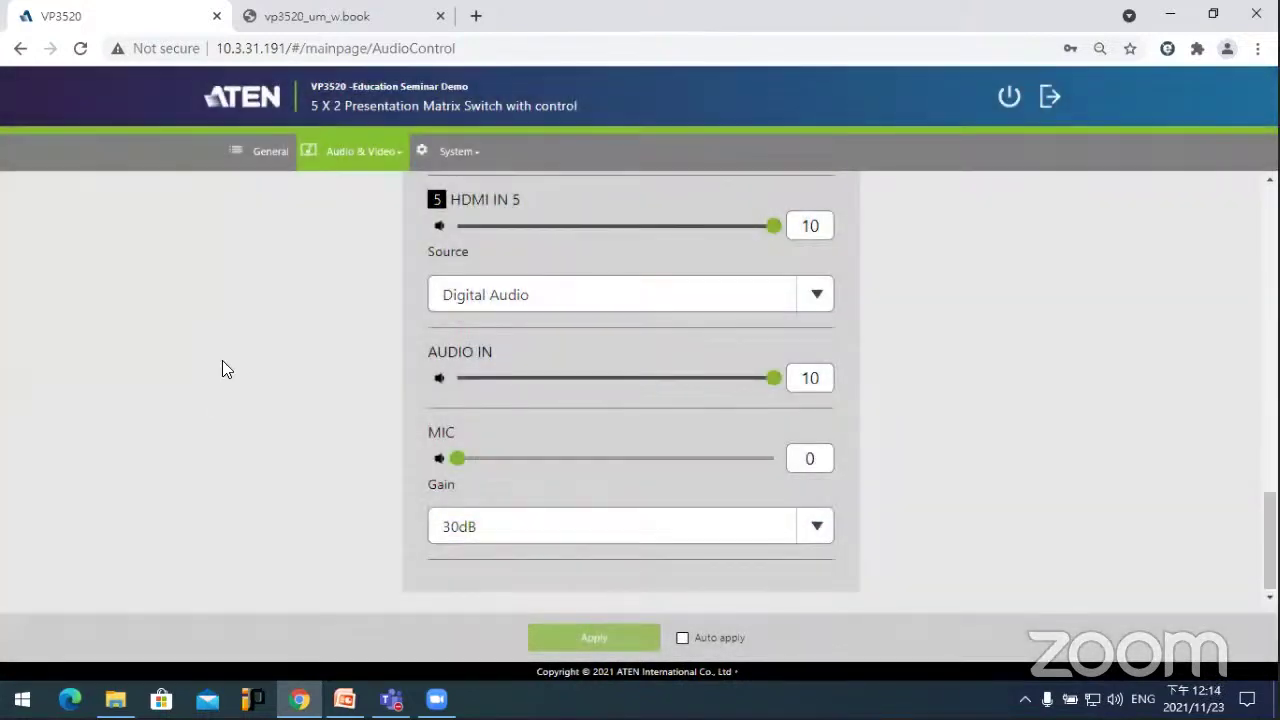
# Step: Open the Display Control page and examine the Display A and Display B control settings and the Auto Display section
pyautogui.click(352, 160)
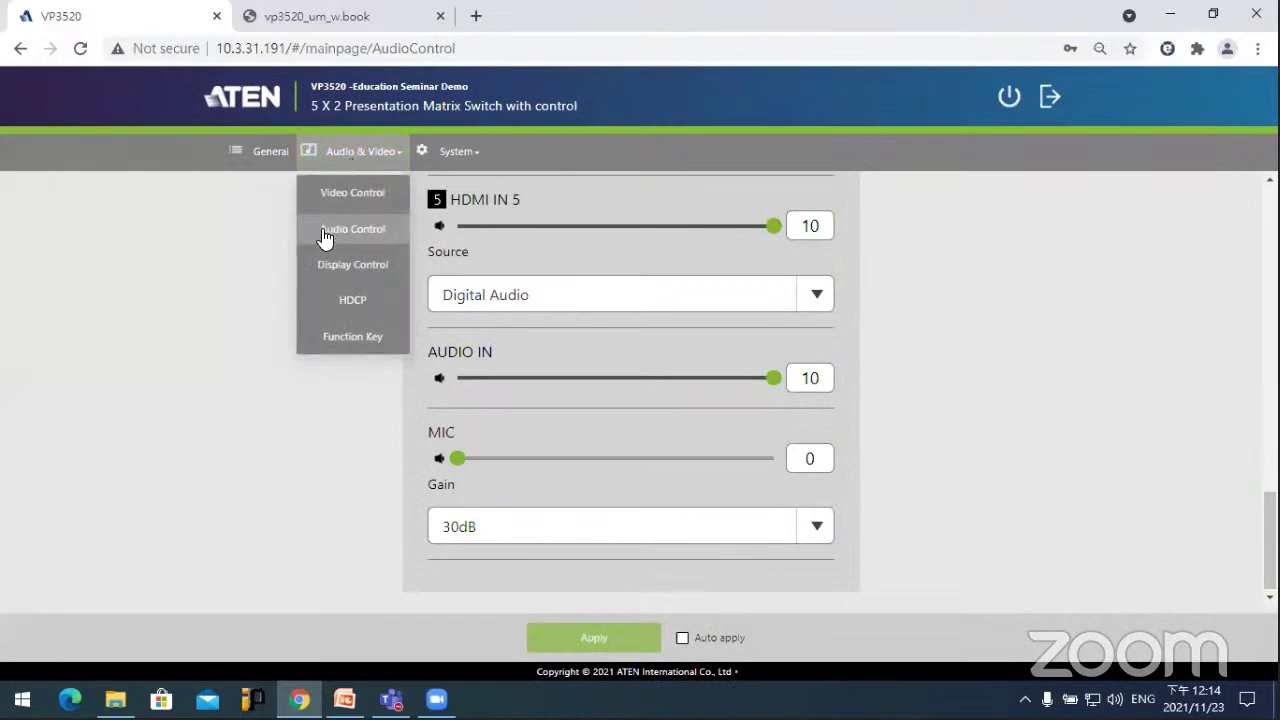
pyautogui.click(343, 266)
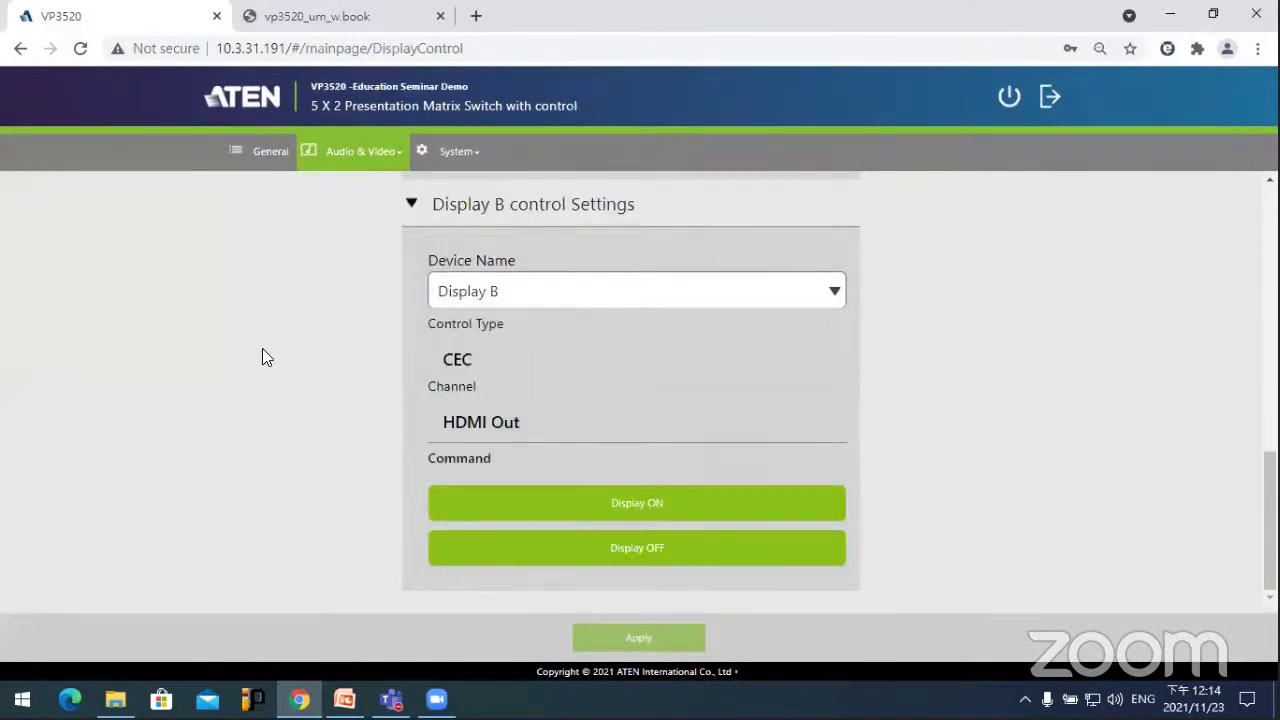
pyautogui.scroll(6, 284, 378)
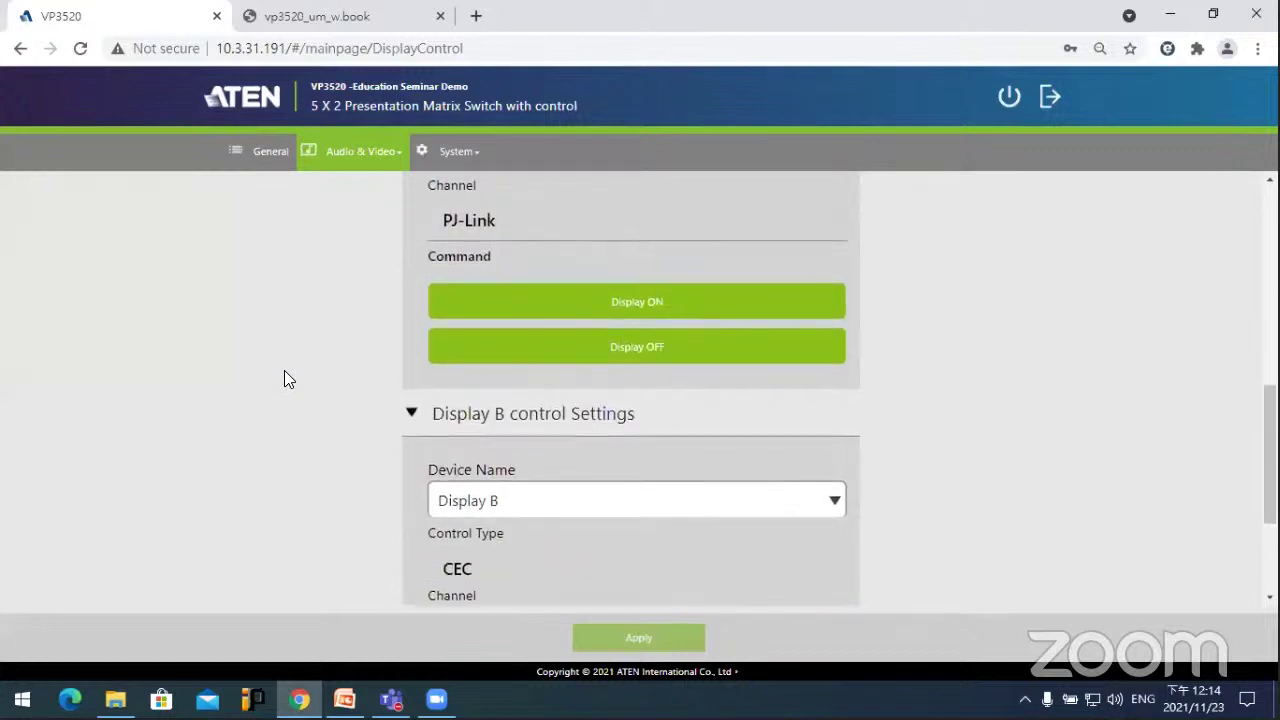
pyautogui.scroll(3, 284, 378)
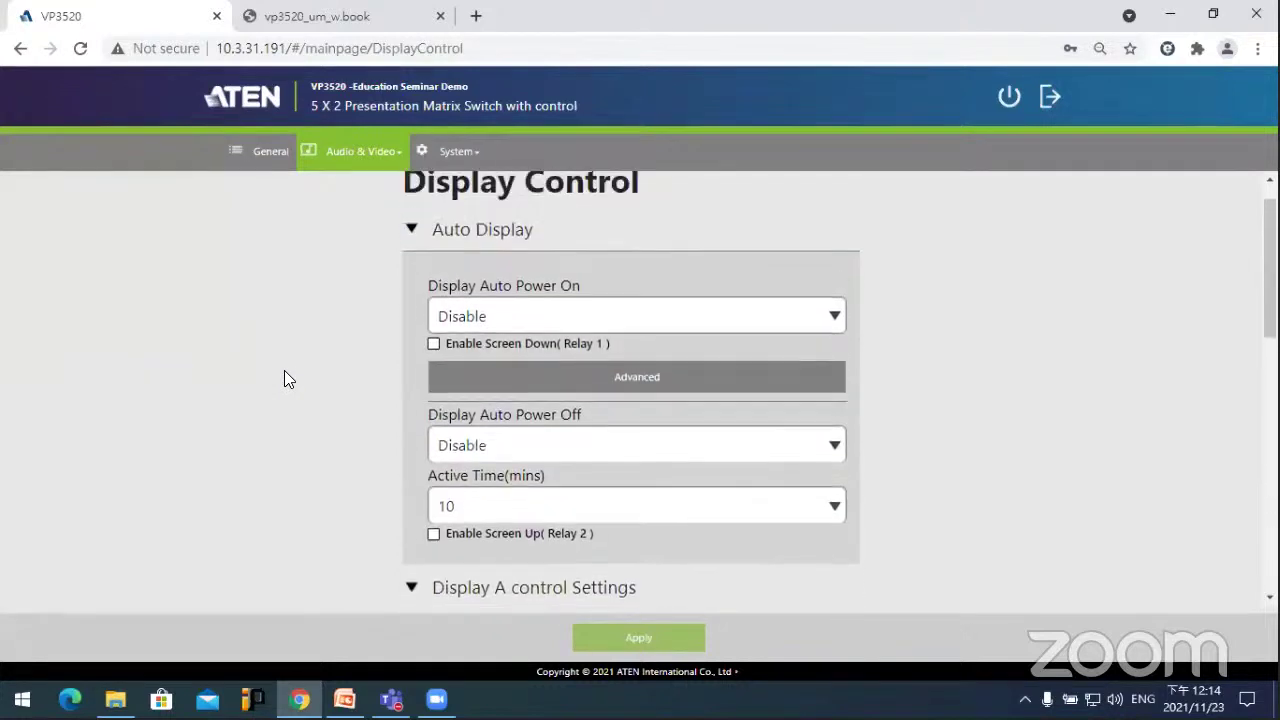
# Step: Set the Device Name under Display A control Settings to Display A and check its control type and channel
pyautogui.scroll(-1, 285, 371)
pyautogui.scroll(1, 285, 371)
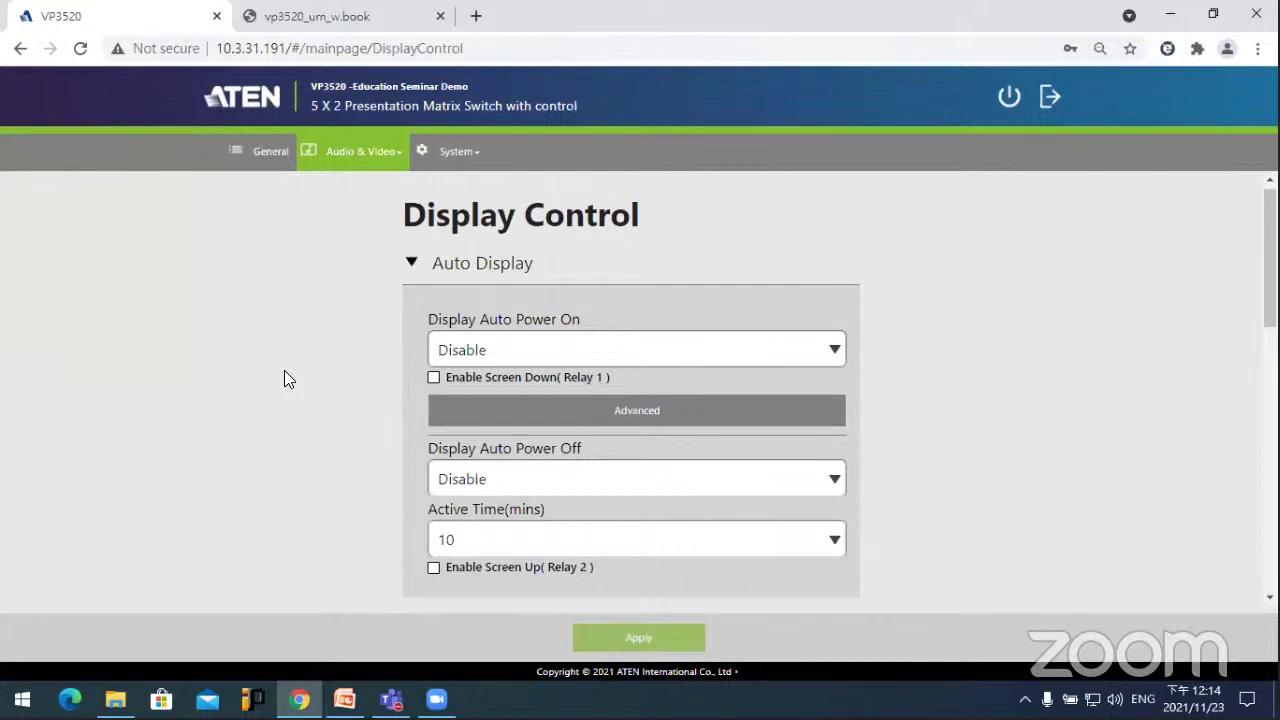
pyautogui.scroll(-4, 284, 374)
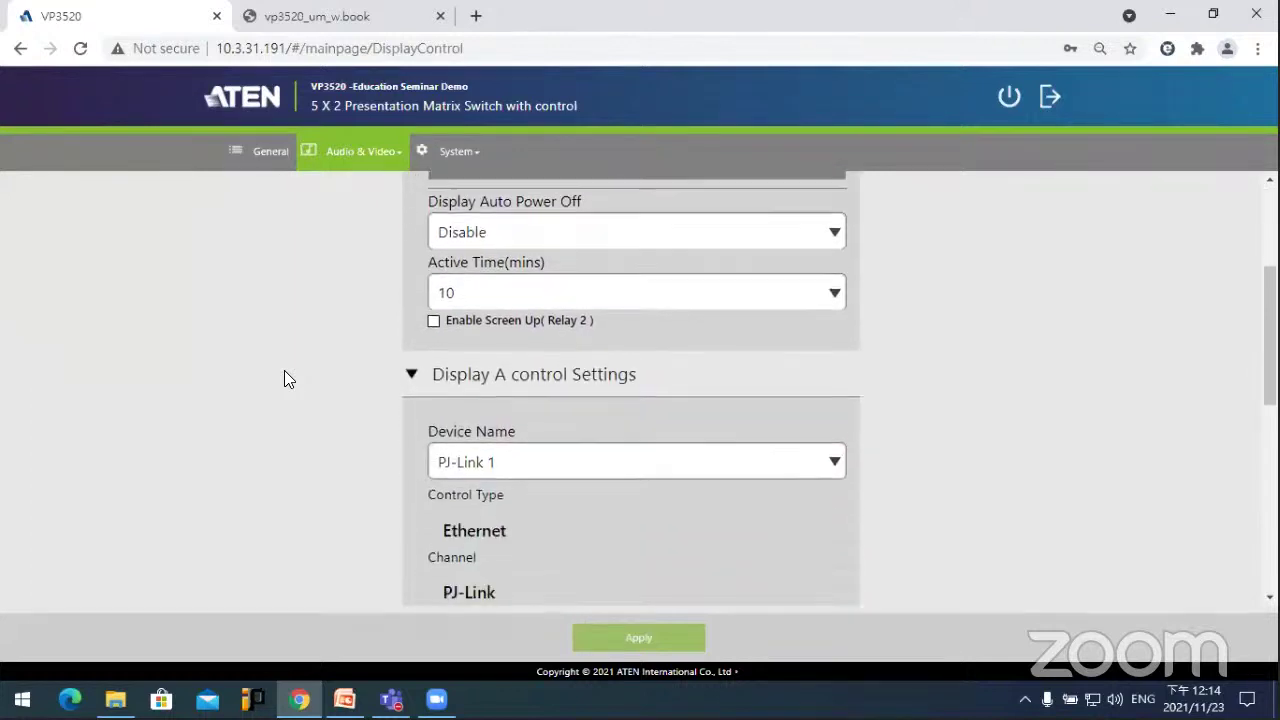
pyautogui.click(620, 370)
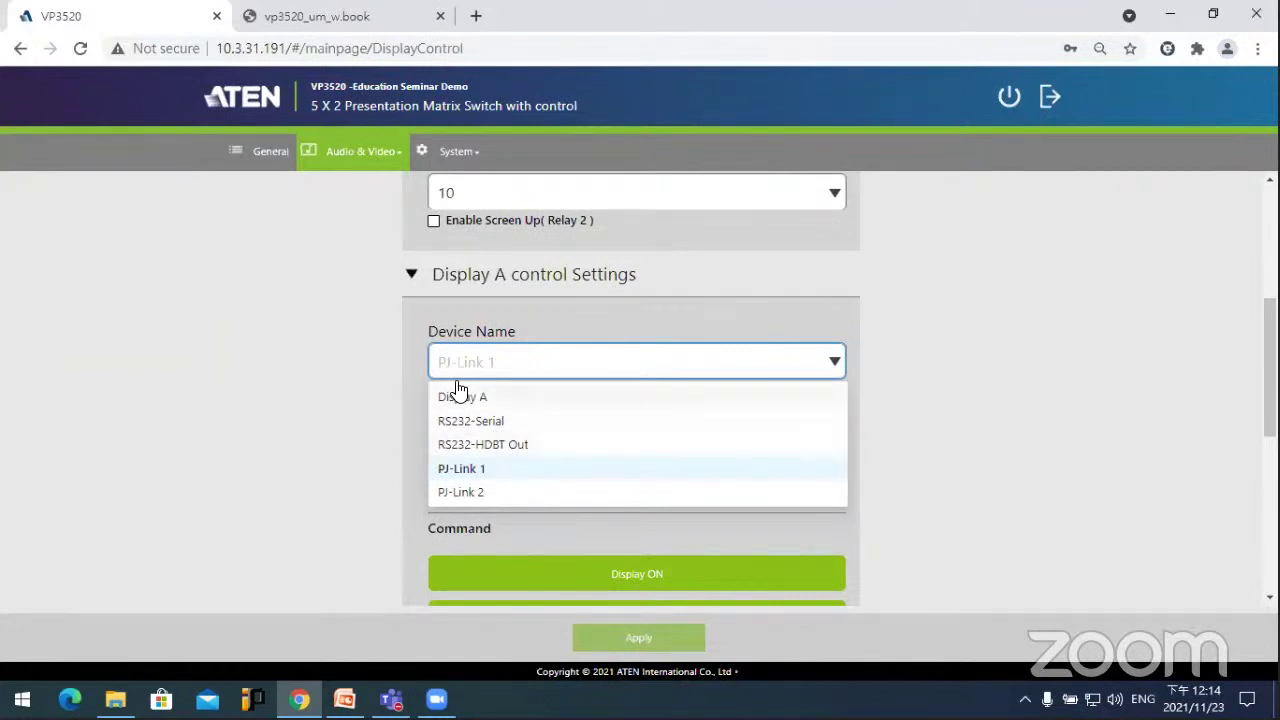
pyautogui.click(486, 400)
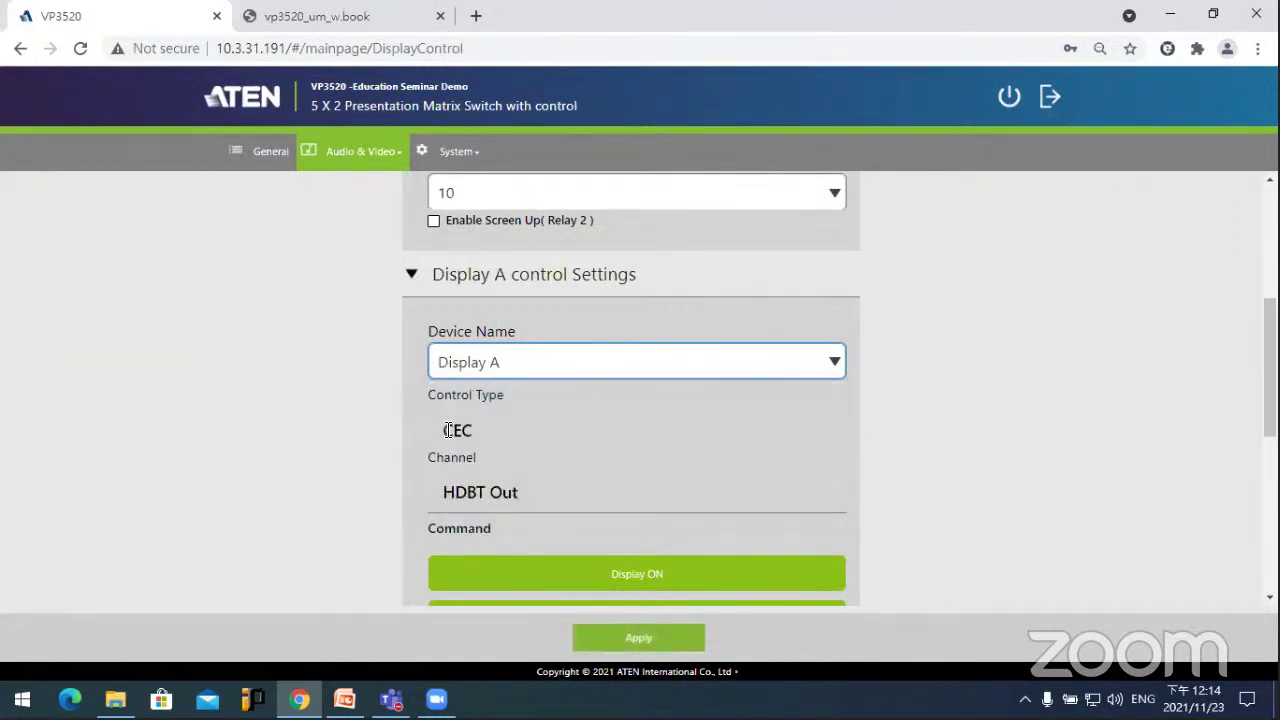
pyautogui.moveTo(445, 430); pyautogui.dragTo(490, 430)
pyautogui.click(490, 430)
pyautogui.scroll(-1, 490, 430)
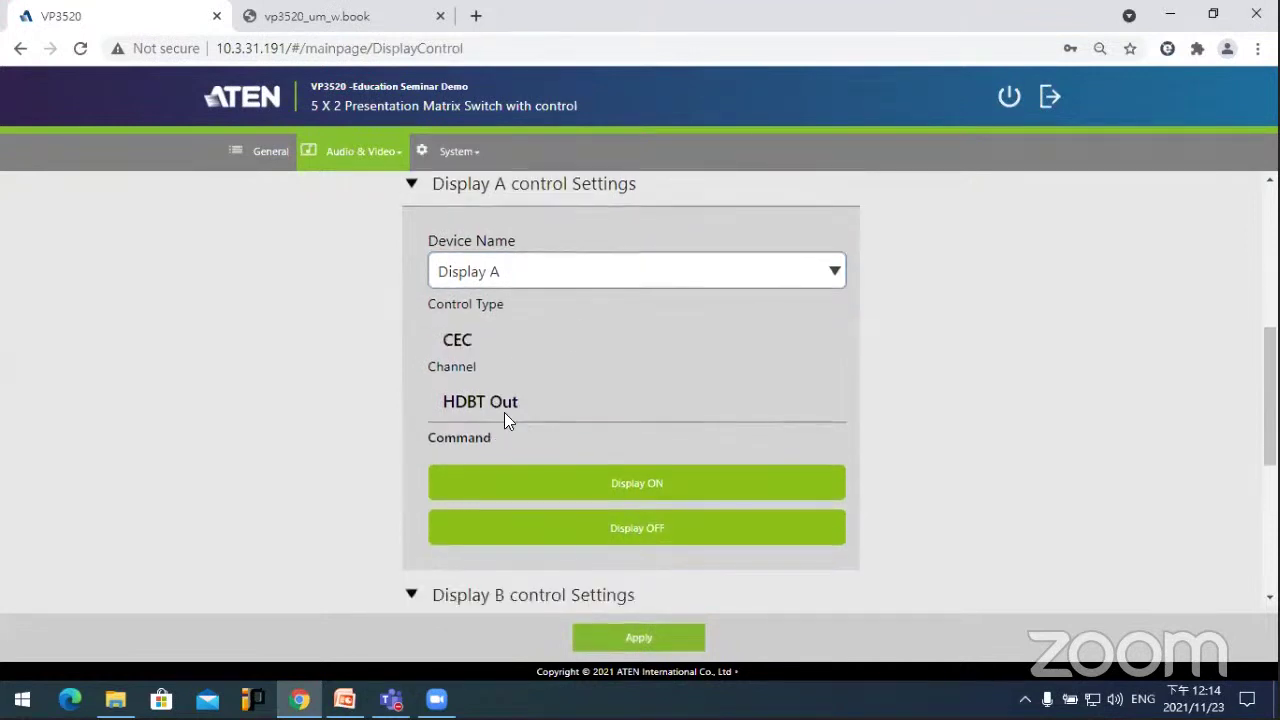
# Step: Switch the Display A control device back to PJ-Link 1 and review its control type, channel and commands
pyautogui.click(714, 275)
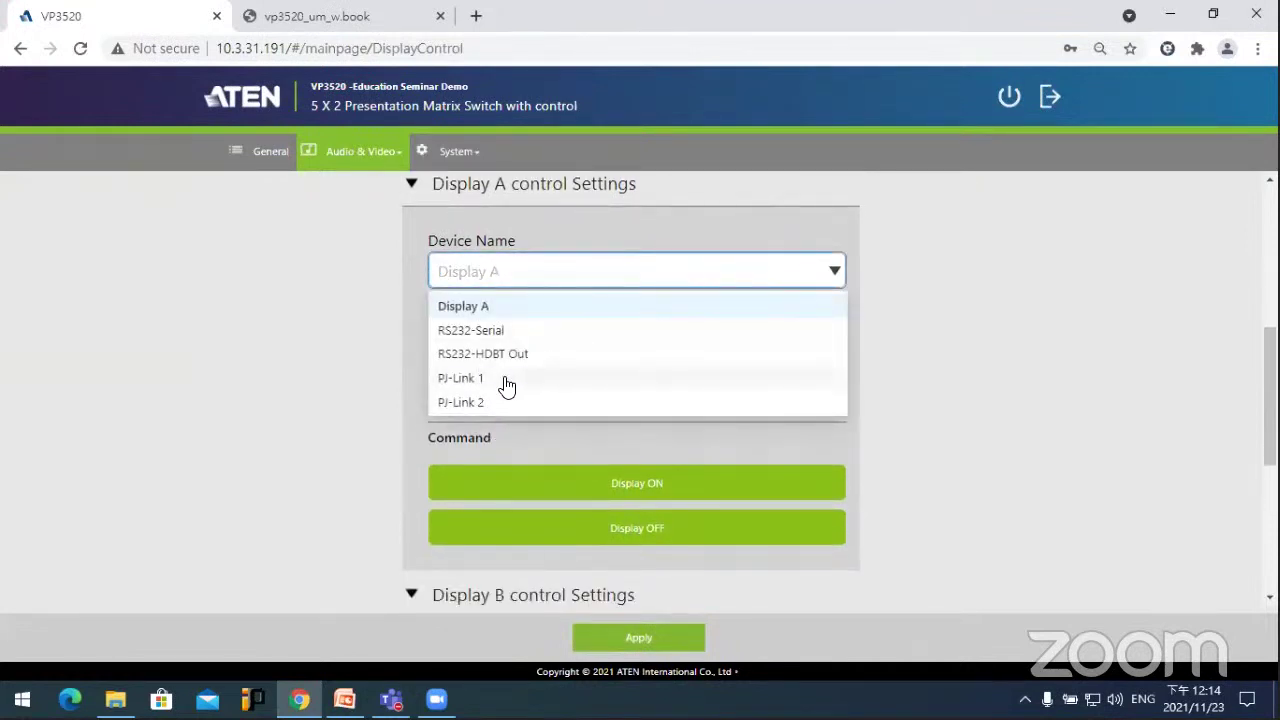
pyautogui.click(507, 379)
pyautogui.scroll(2, 951, 383)
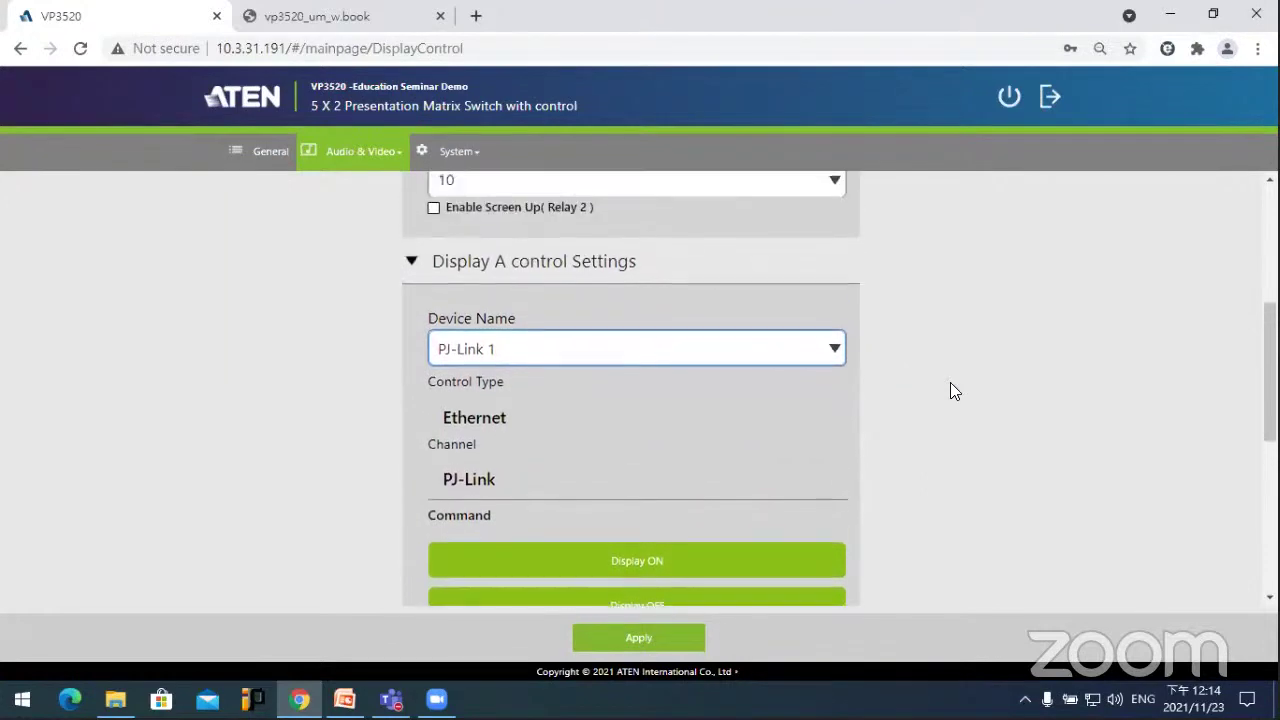
pyautogui.scroll(-3, 951, 383)
pyautogui.scroll(1, 950, 383)
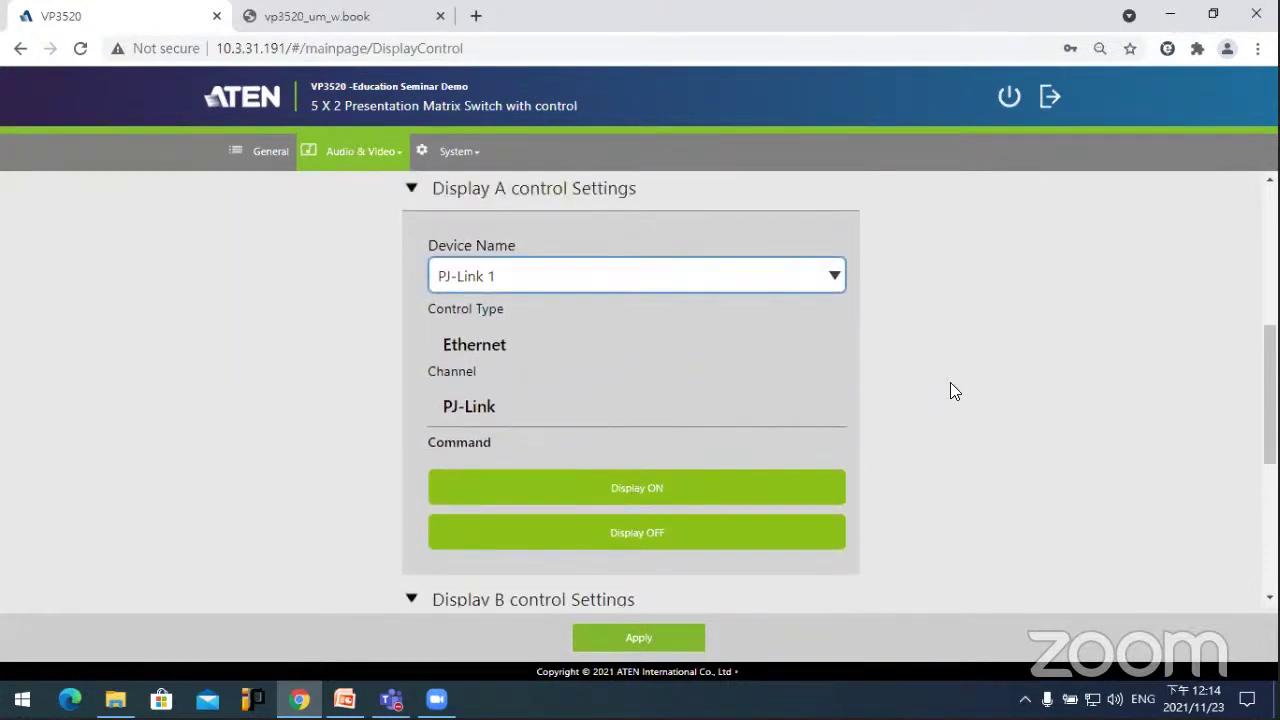
pyautogui.scroll(1, 950, 390)
pyautogui.scroll(1, 950, 390)
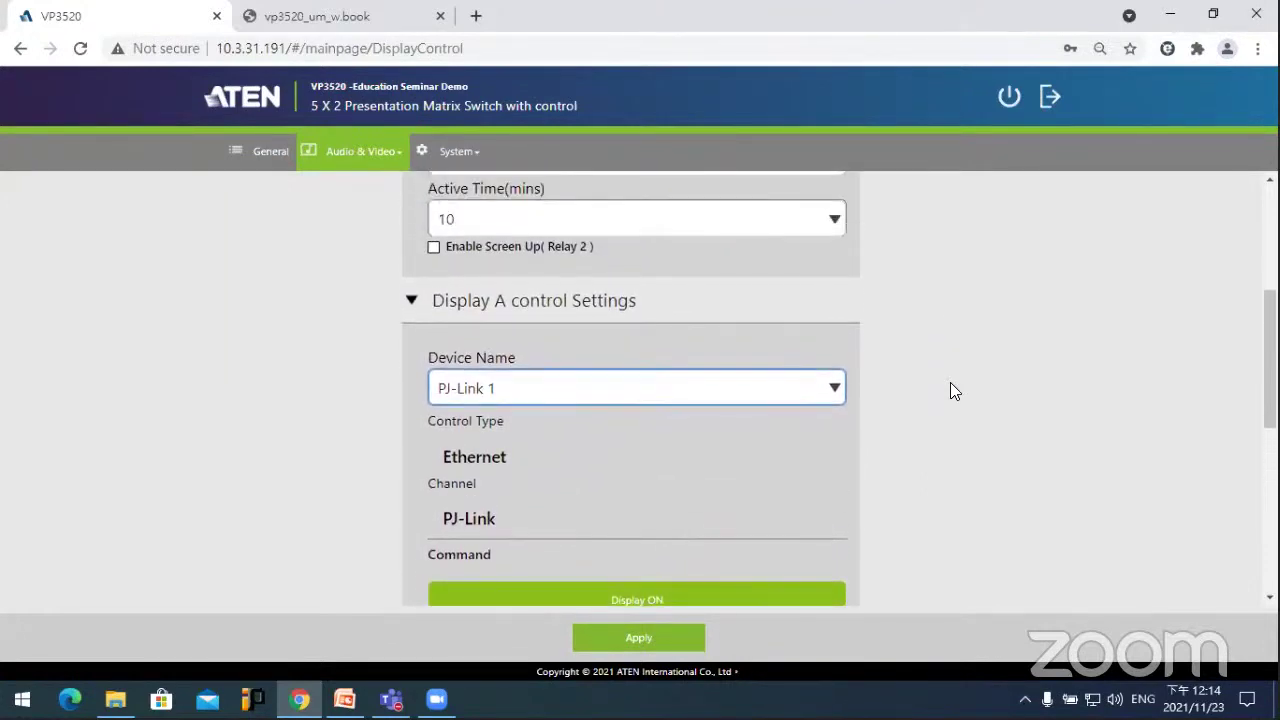
pyautogui.scroll(-1, 950, 390)
pyautogui.scroll(-1, 950, 391)
pyautogui.scroll(-1, 943, 349)
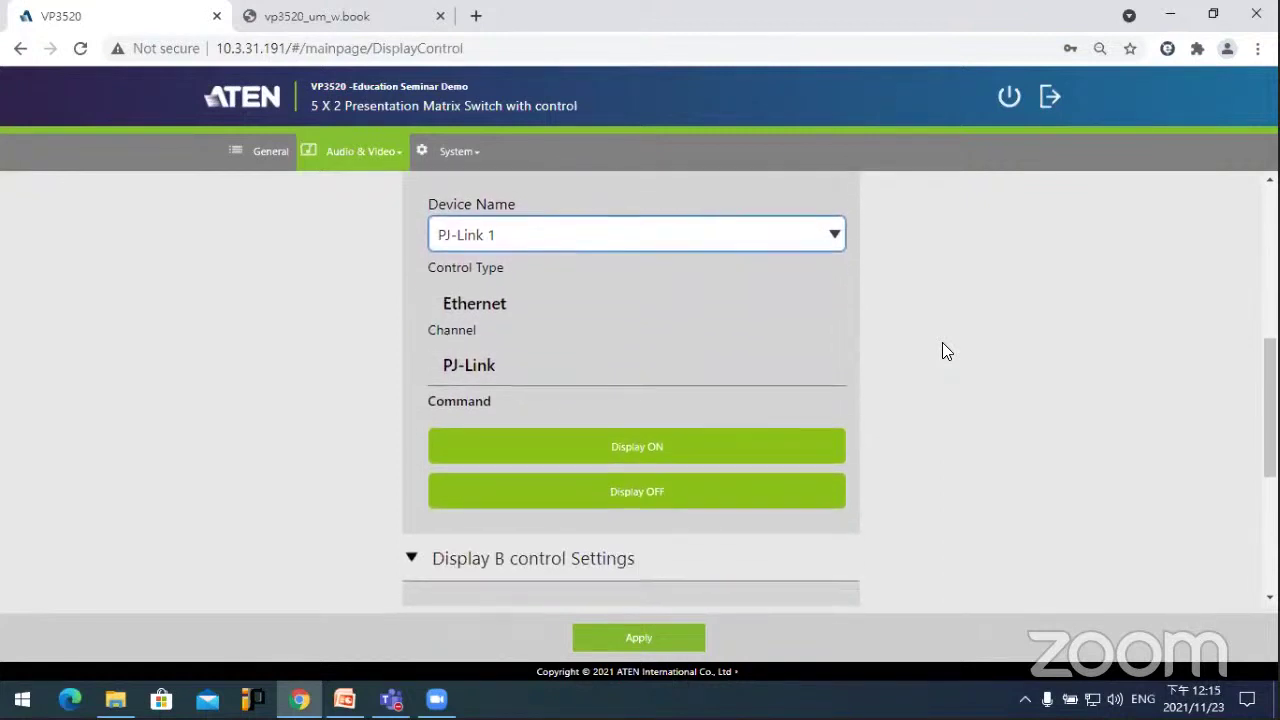
# Step: Test the Display OFF command and then the Display ON command for Display A through PJ-Link 1
pyautogui.scroll(1, 943, 350)
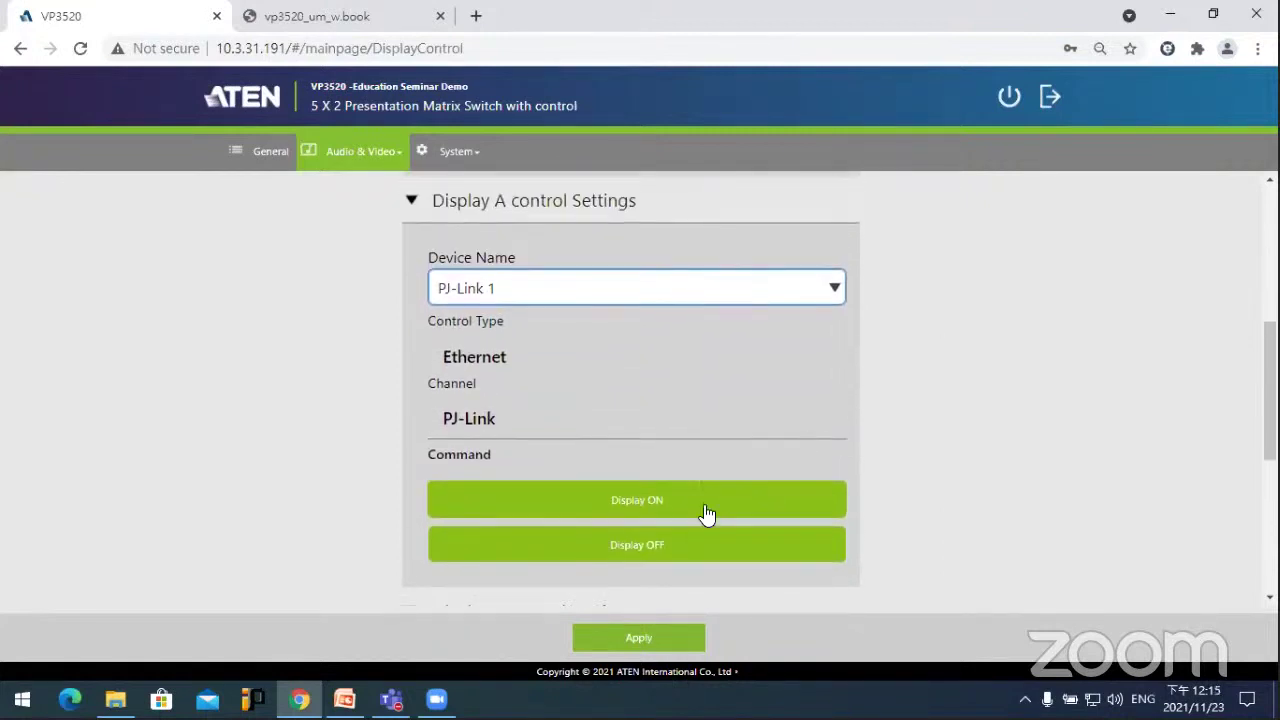
pyautogui.click(658, 548)
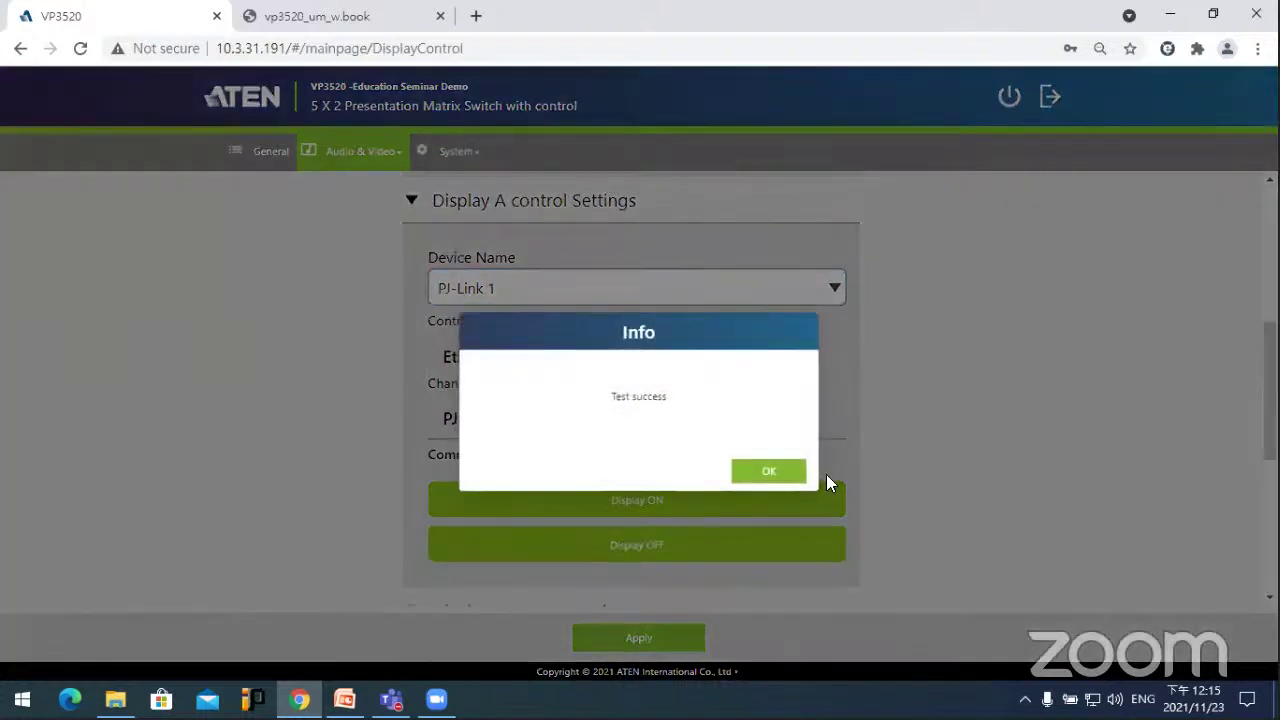
pyautogui.click(768, 476)
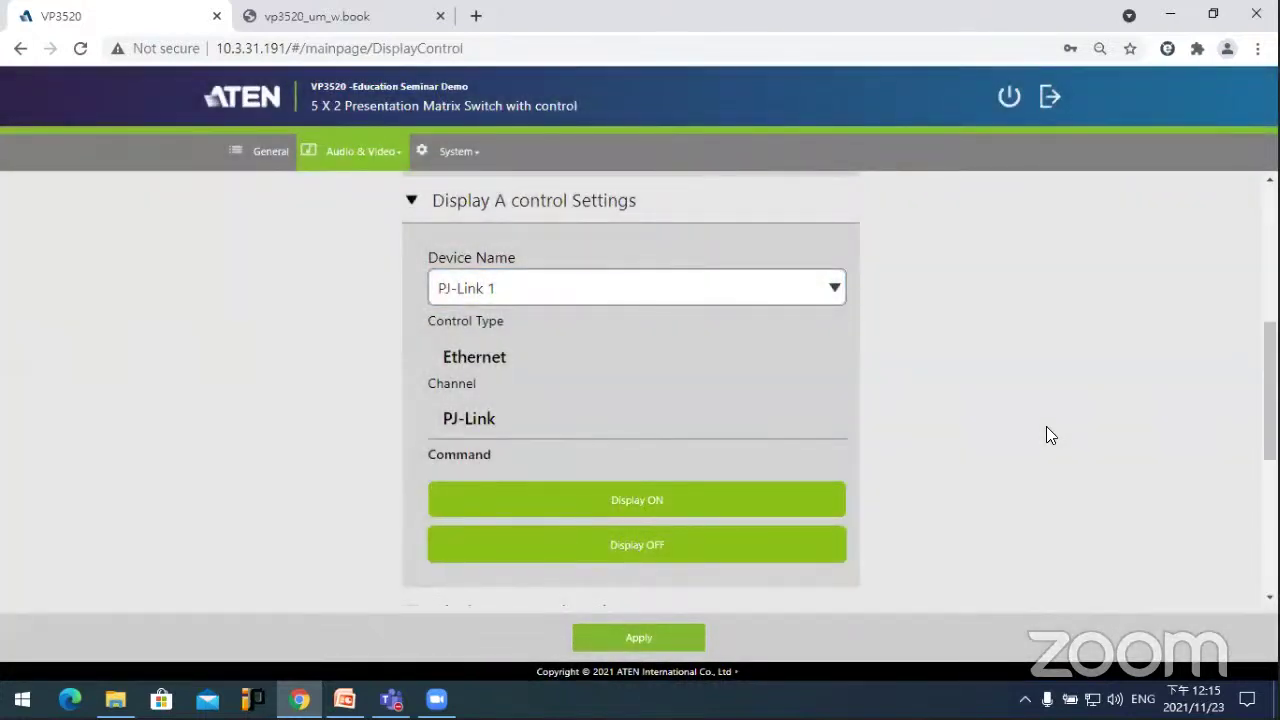
pyautogui.scroll(-2, 962, 481)
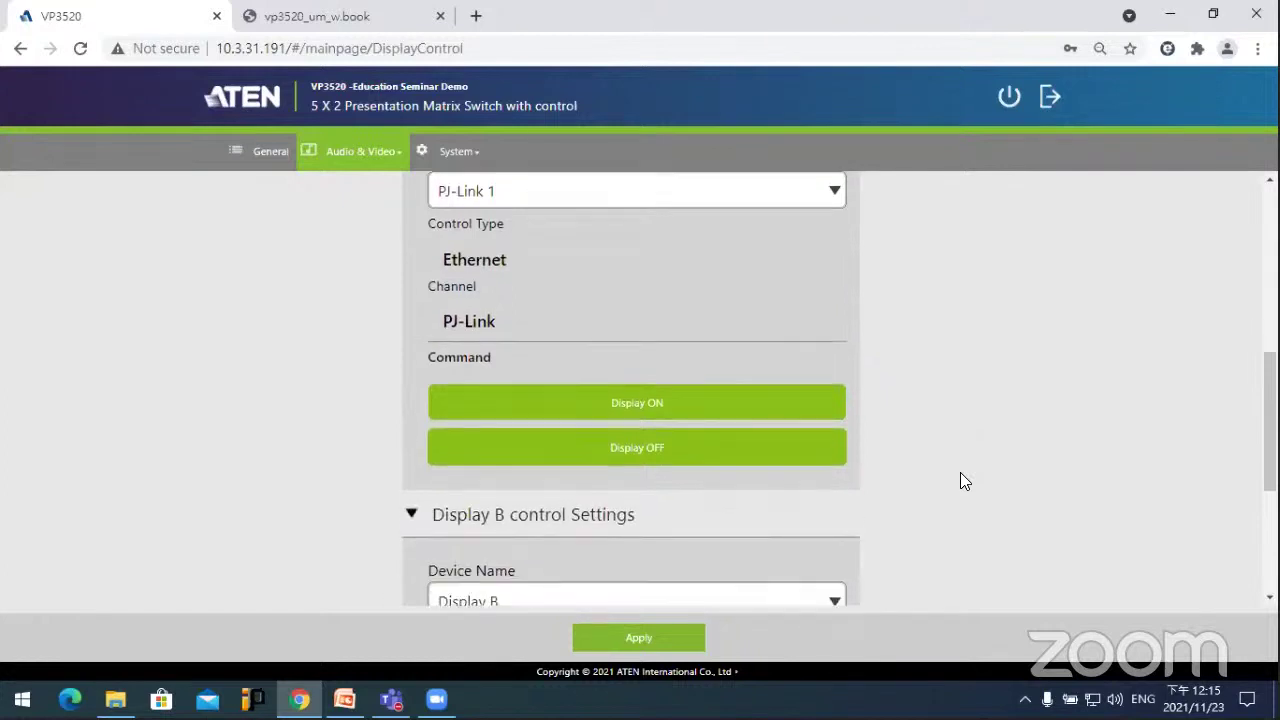
pyautogui.scroll(1, 962, 481)
pyautogui.scroll(1, 960, 481)
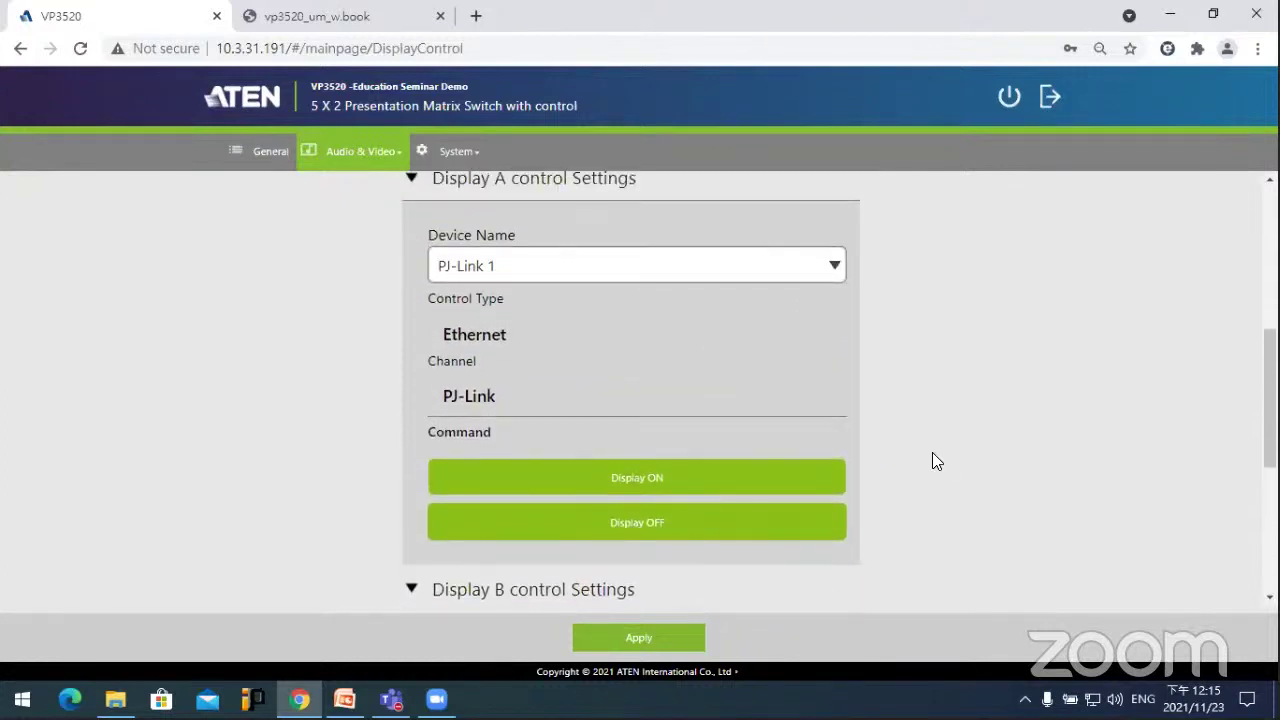
pyautogui.scroll(1, 830, 480)
pyautogui.click(703, 498)
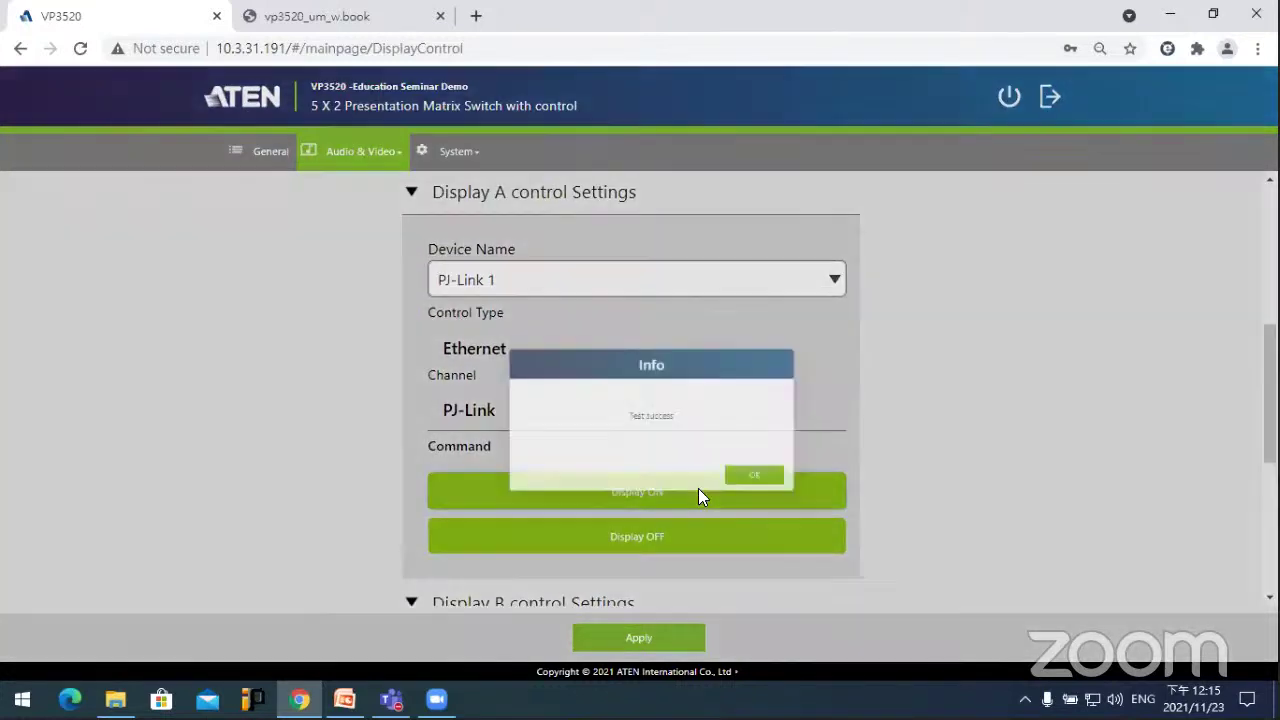
pyautogui.click(756, 474)
# Step: Leave Display Control without applying changes, open the Function Key page and review its Fn1, Fn2 and Fn3 sections
pyautogui.scroll(-4, 900, 477)
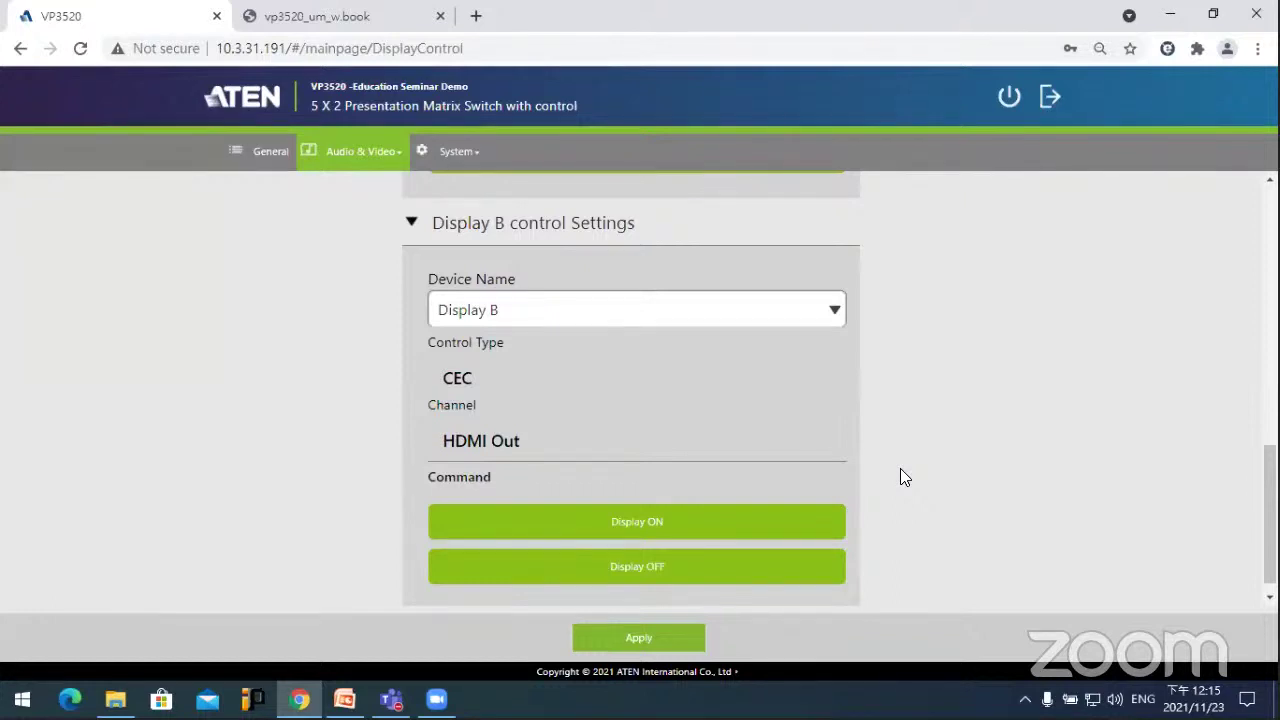
pyautogui.scroll(10, 900, 477)
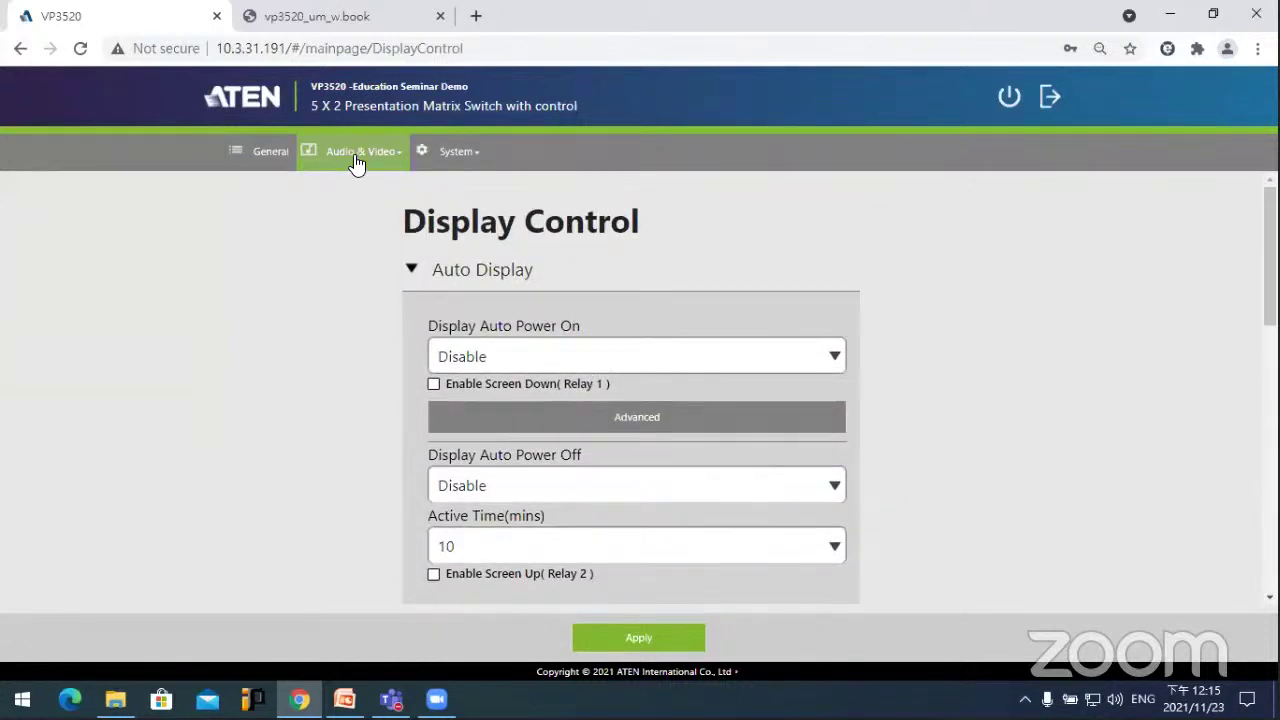
pyautogui.click(356, 163)
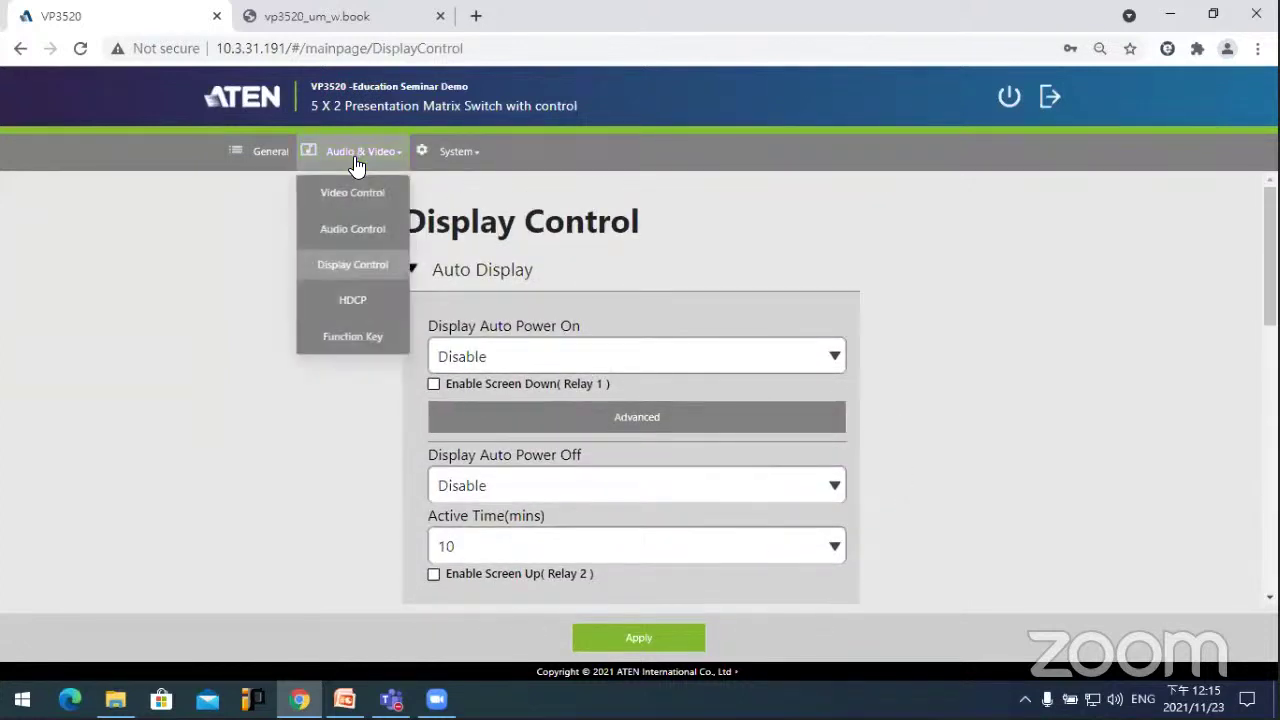
pyautogui.click(3, 690)
pyautogui.click(1034, 302)
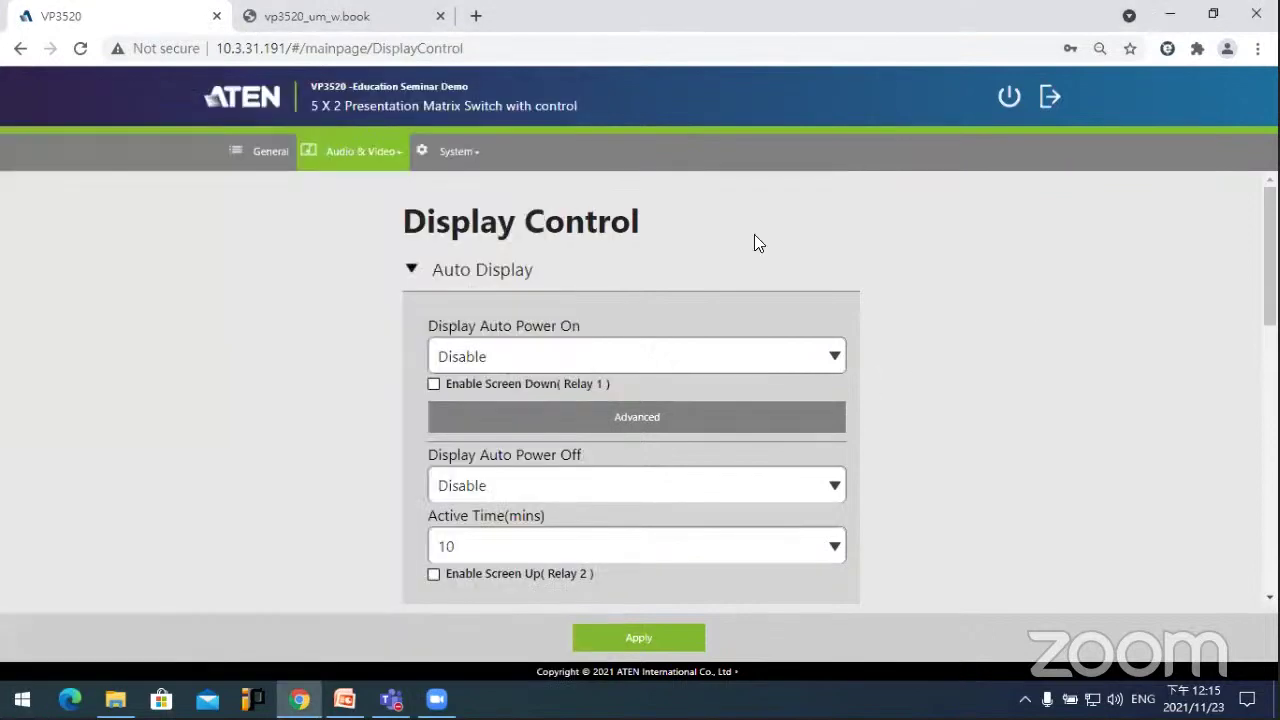
pyautogui.click(376, 160)
pyautogui.click(386, 335)
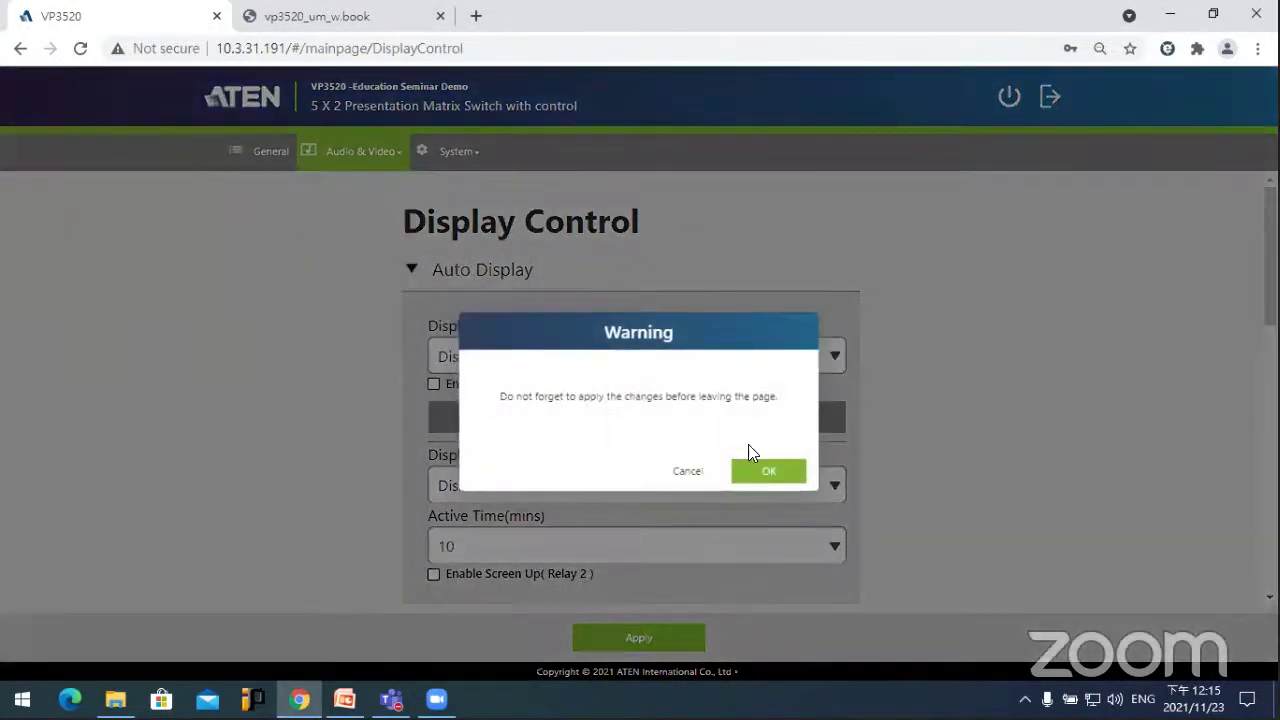
pyautogui.click(757, 474)
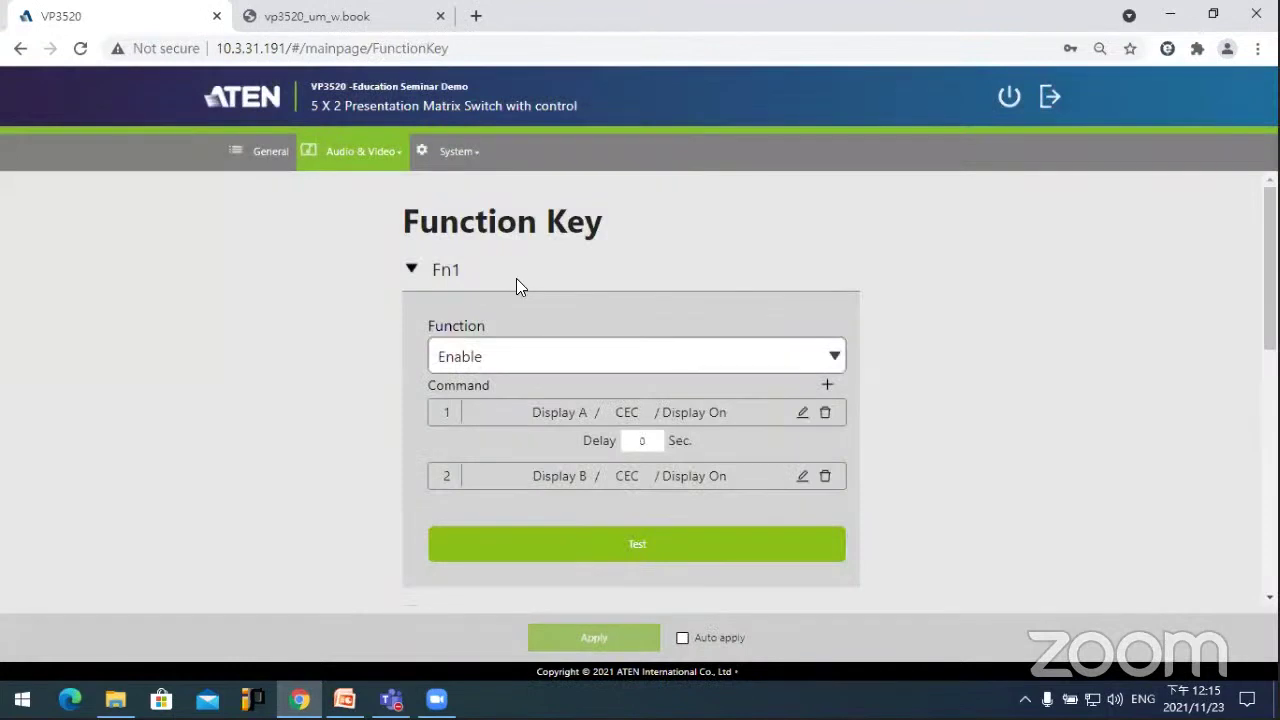
pyautogui.scroll(-1, 516, 278)
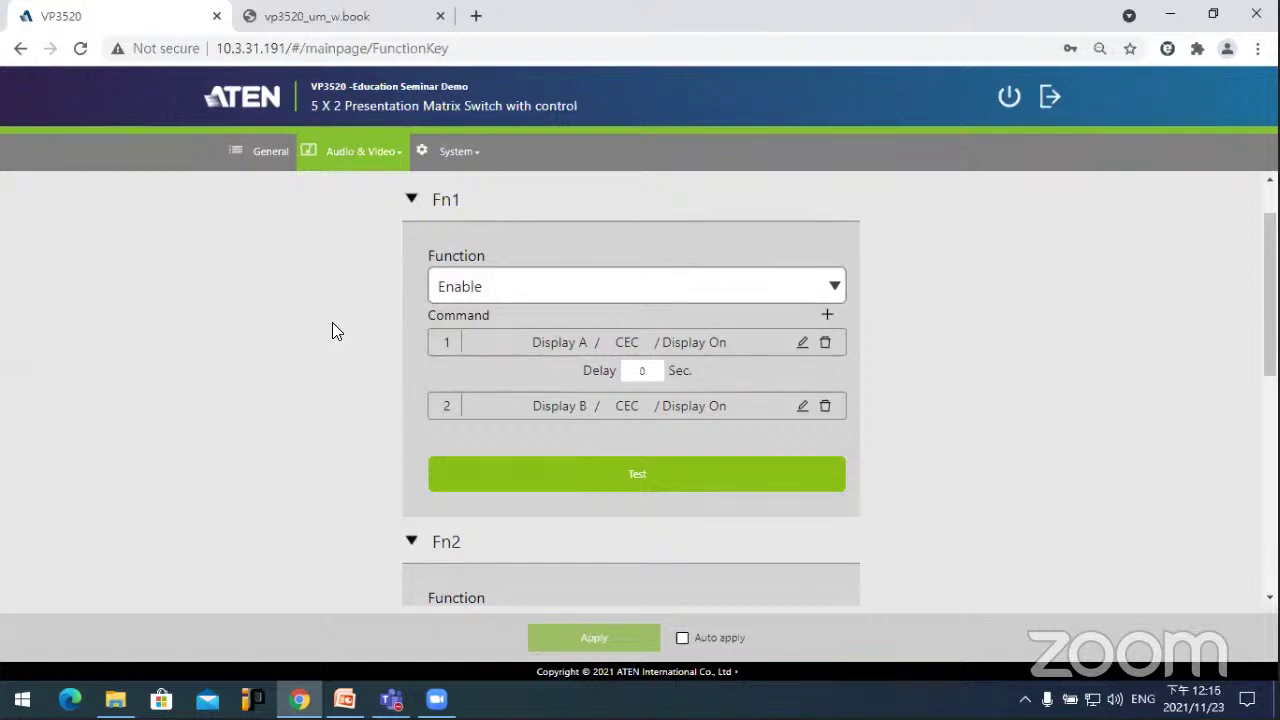
pyautogui.scroll(-6, 333, 323)
pyautogui.scroll(3, 333, 323)
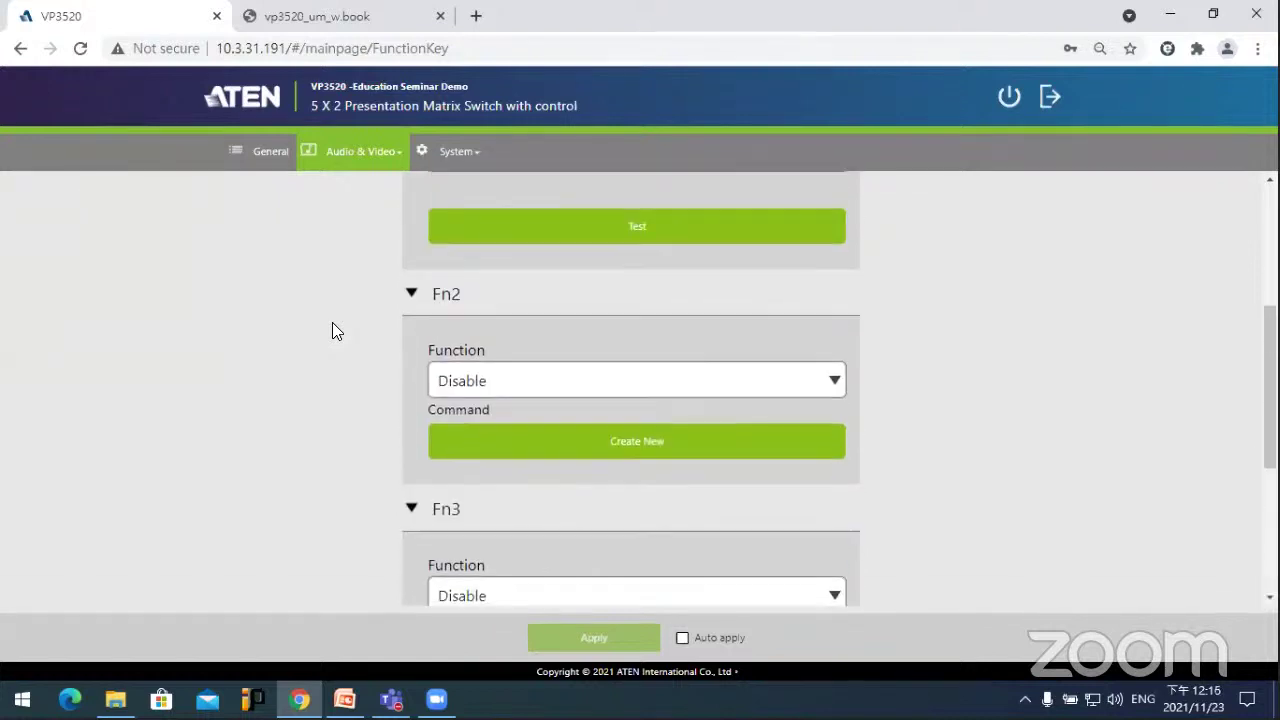
pyautogui.scroll(3, 332, 323)
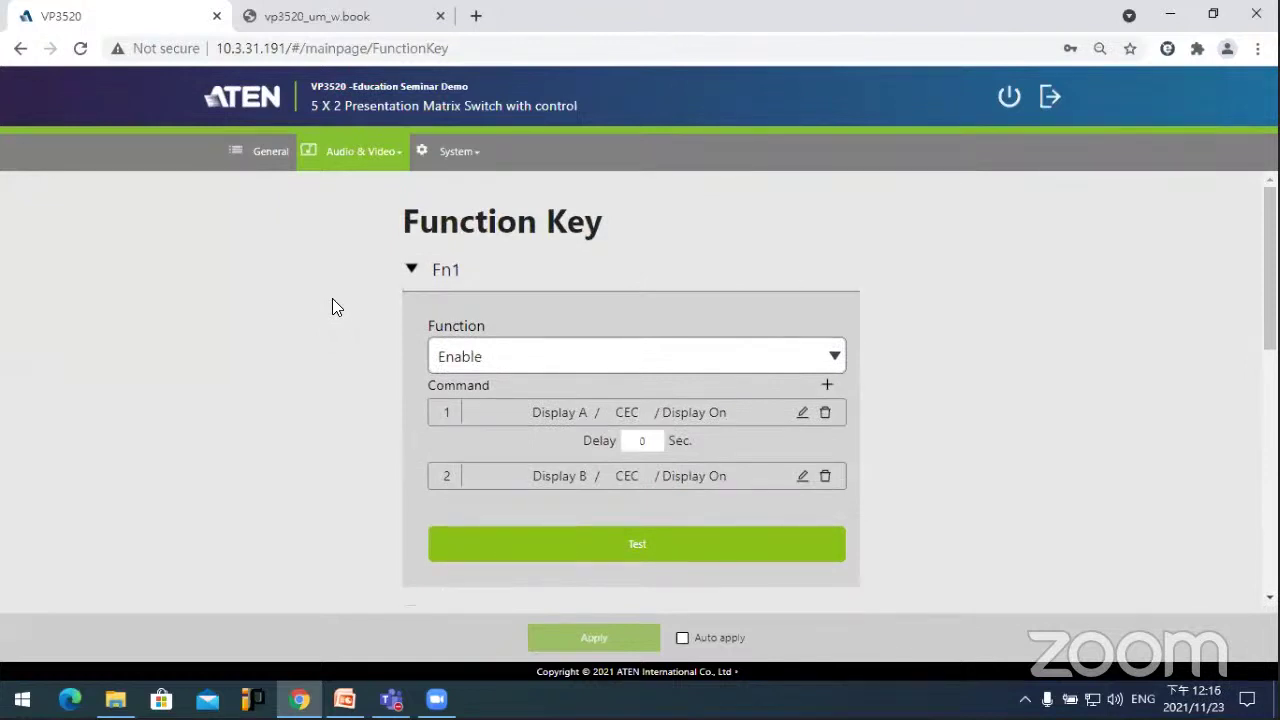
# Step: Add a new command for the Relay 1 device to function key Fn1 and save it
pyautogui.scroll(-1, 332, 300)
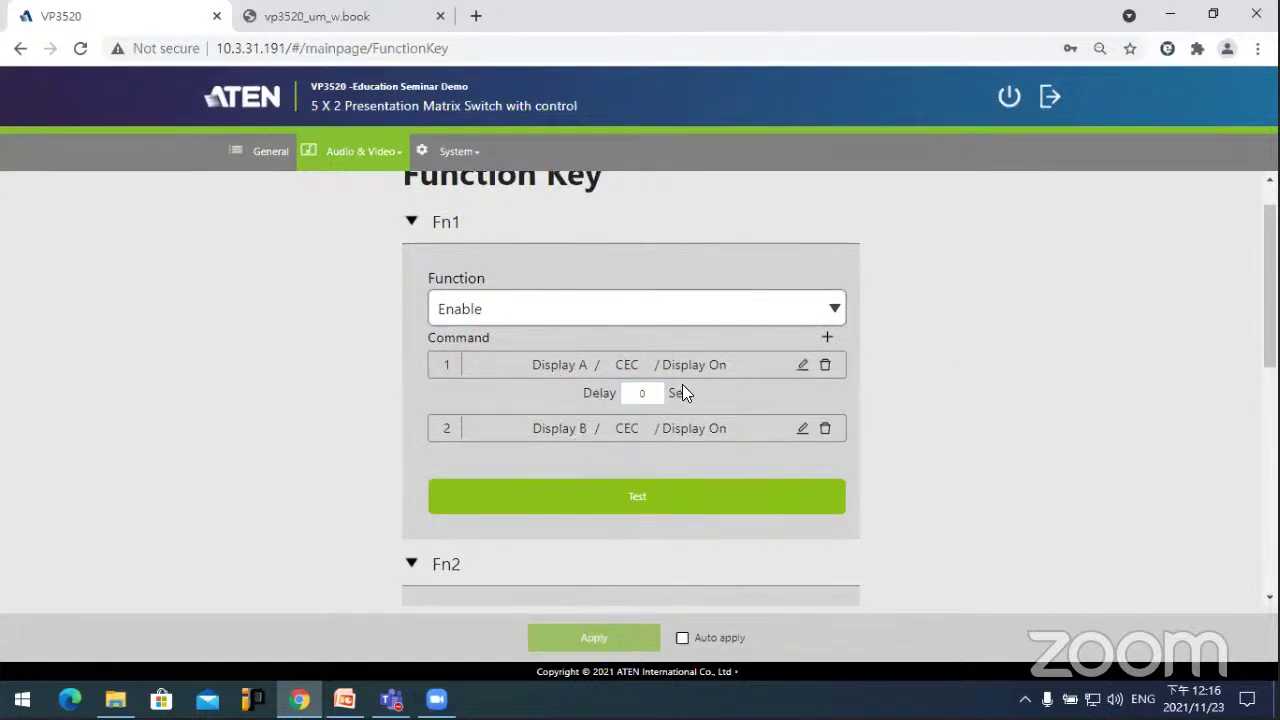
pyautogui.click(827, 338)
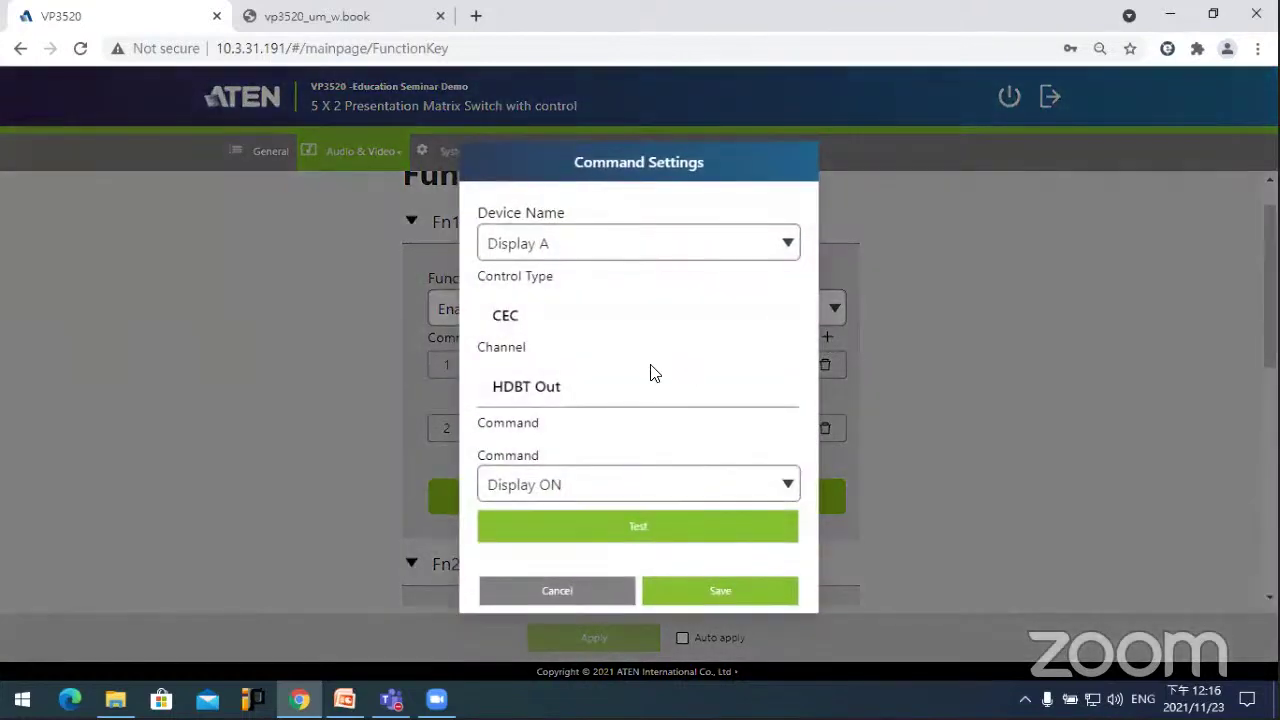
pyautogui.click(766, 248)
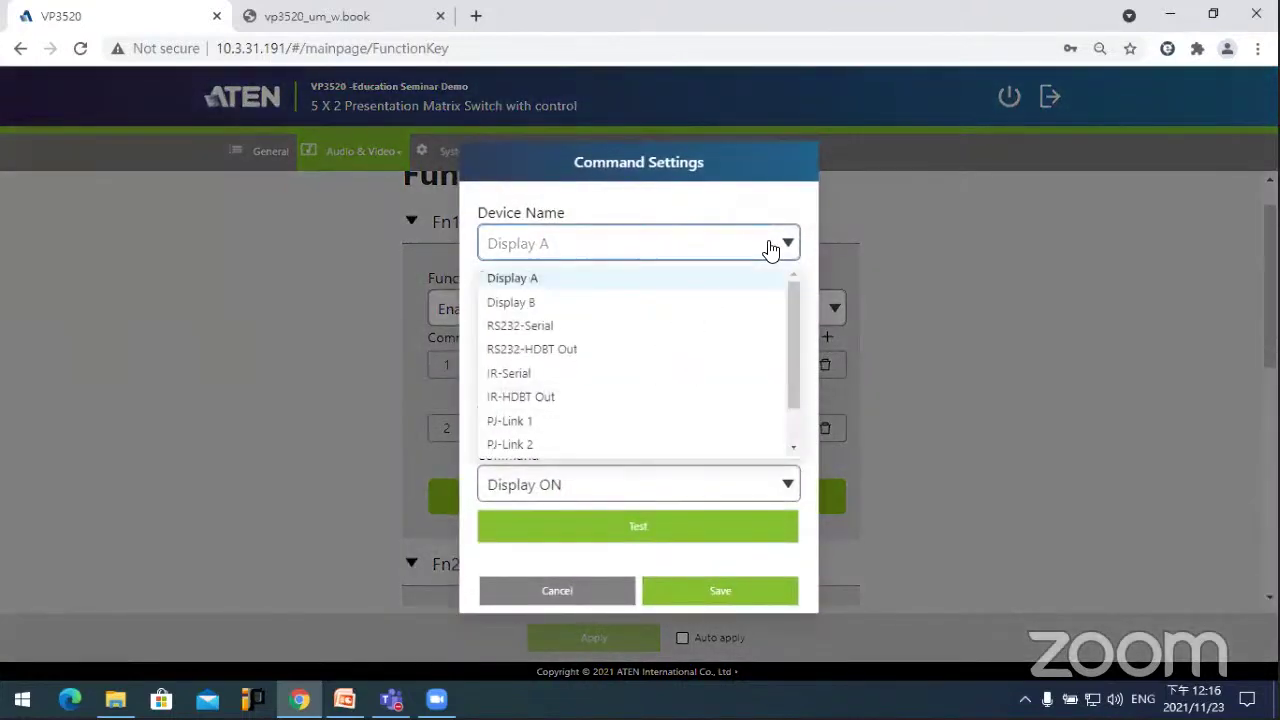
pyautogui.scroll(-1, 719, 350)
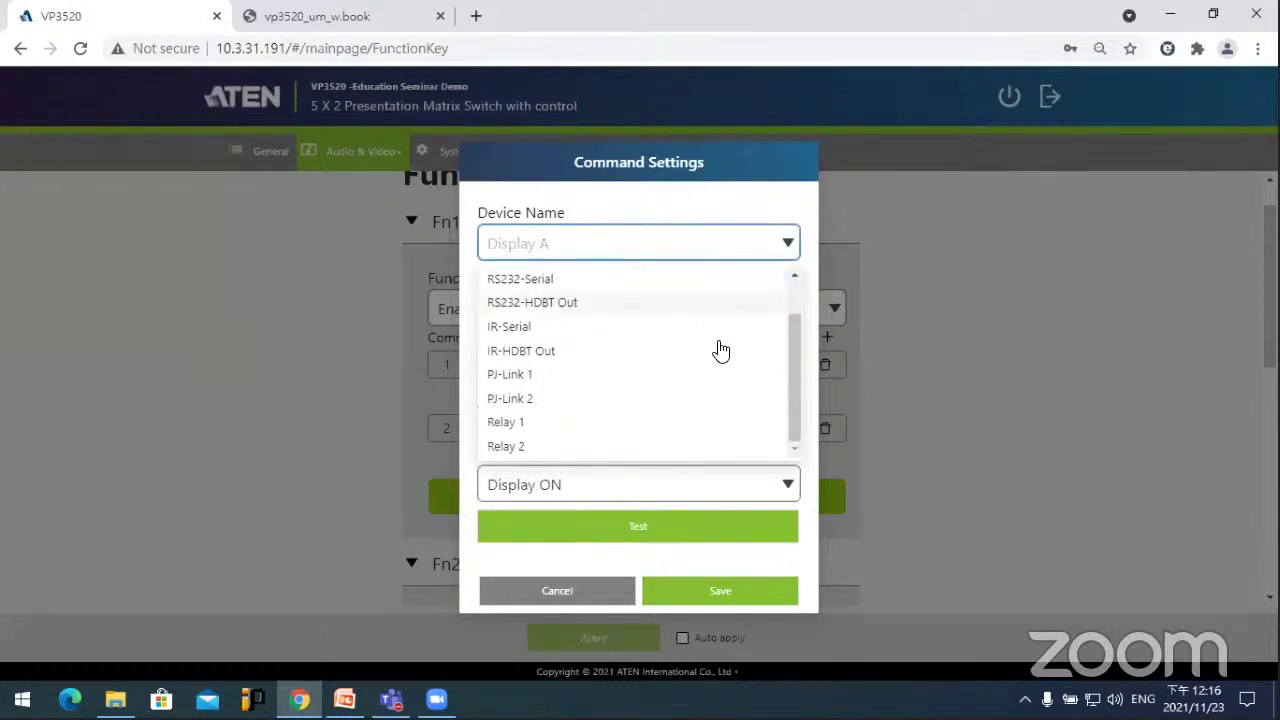
pyautogui.scroll(1, 719, 350)
pyautogui.scroll(-1, 719, 350)
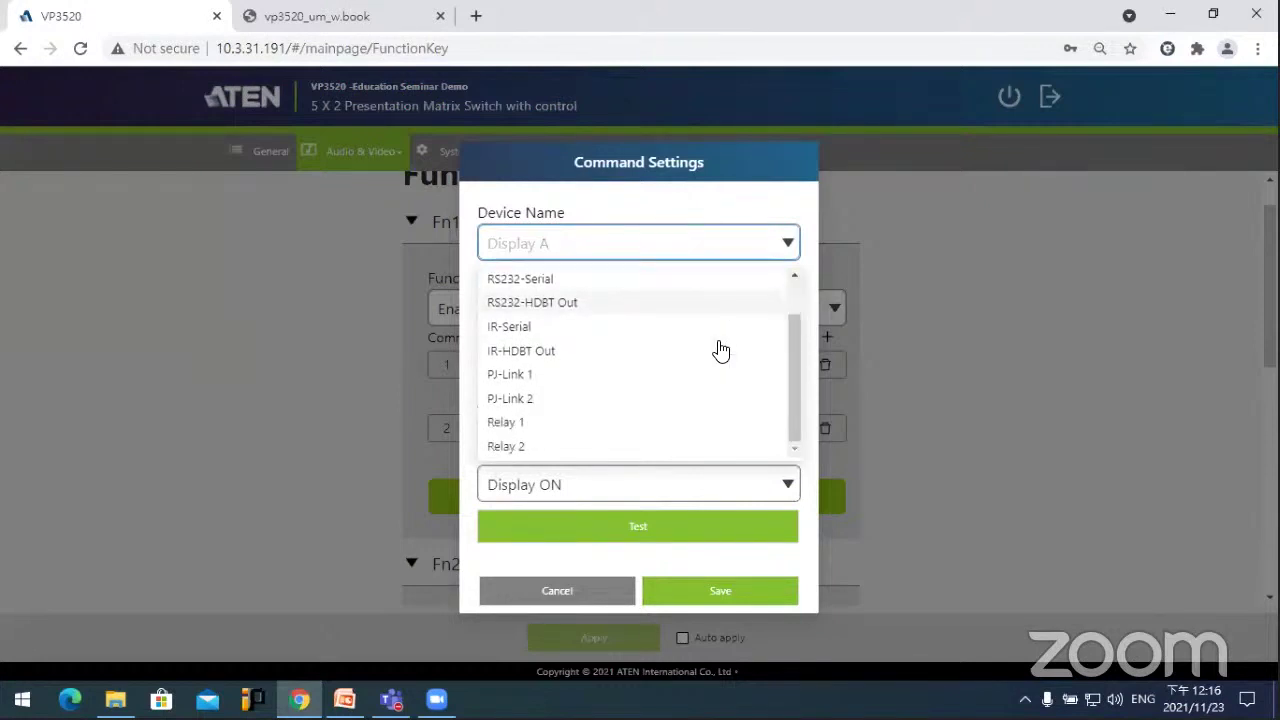
pyautogui.click(626, 428)
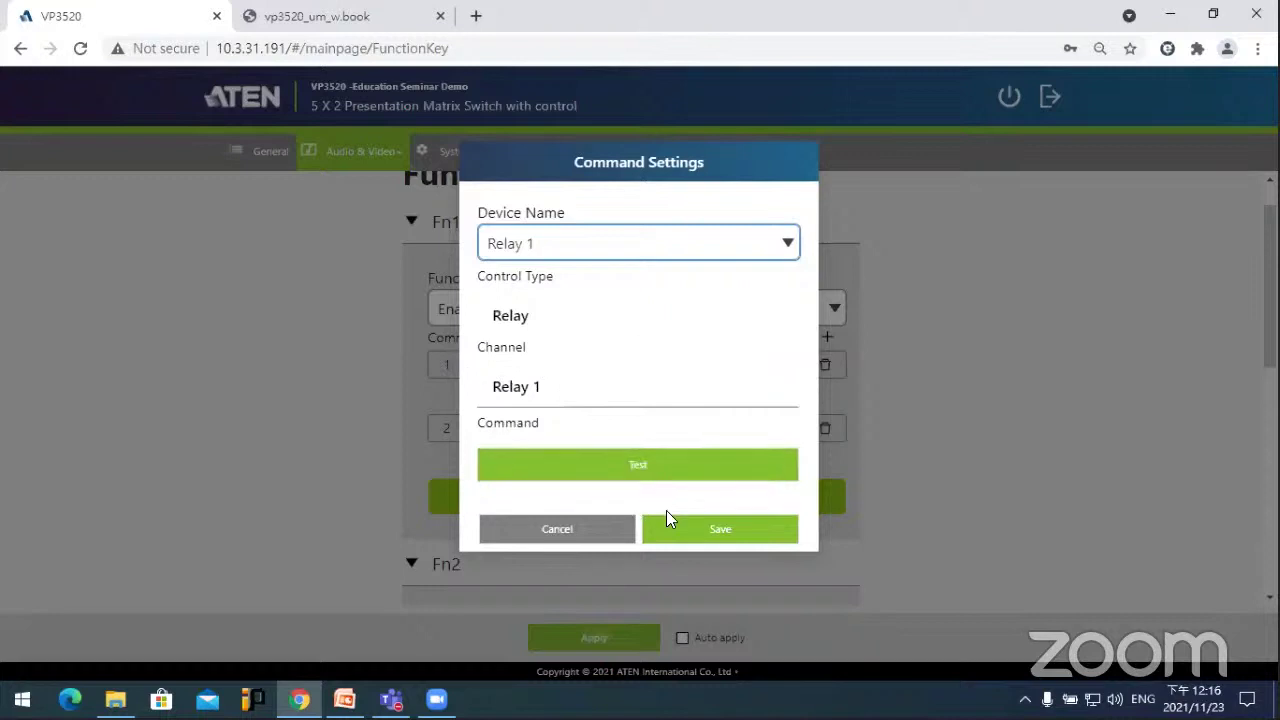
pyautogui.click(705, 530)
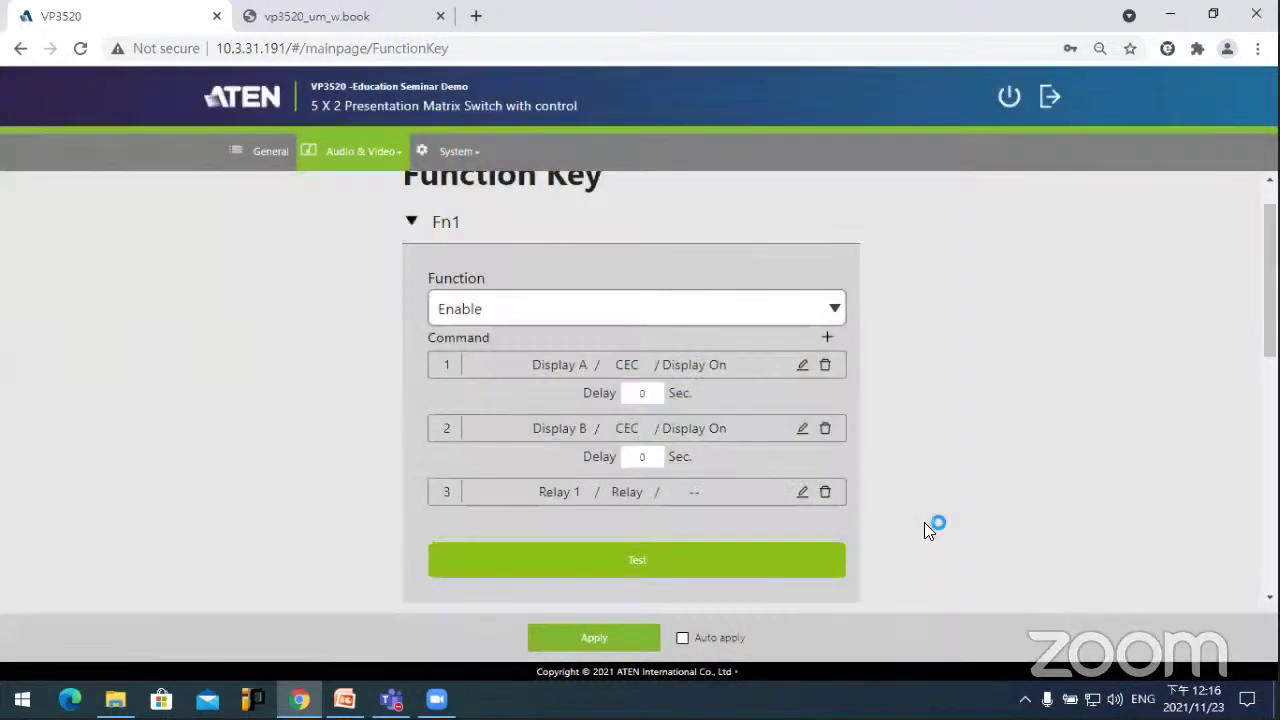
# Step: Open the settings of Fn1's third command, Relay 1, and run its test
pyautogui.scroll(-1, 924, 522)
pyautogui.click(802, 408)
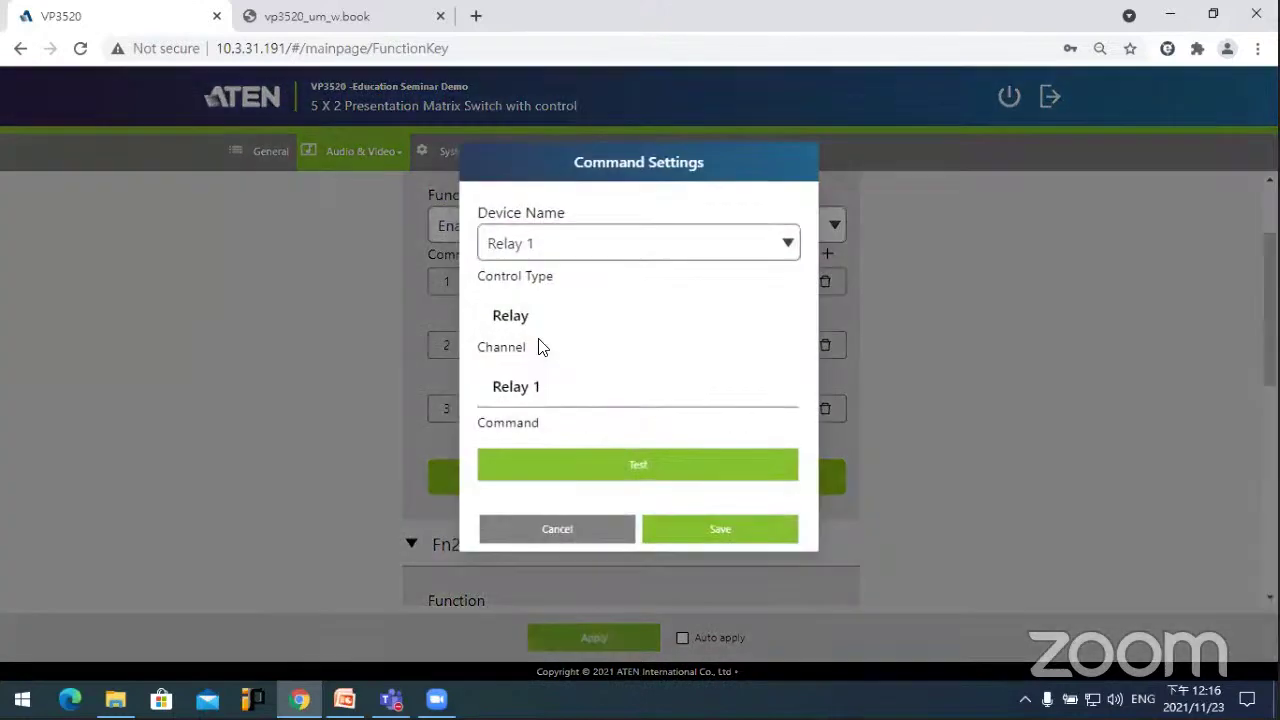
pyautogui.click(596, 470)
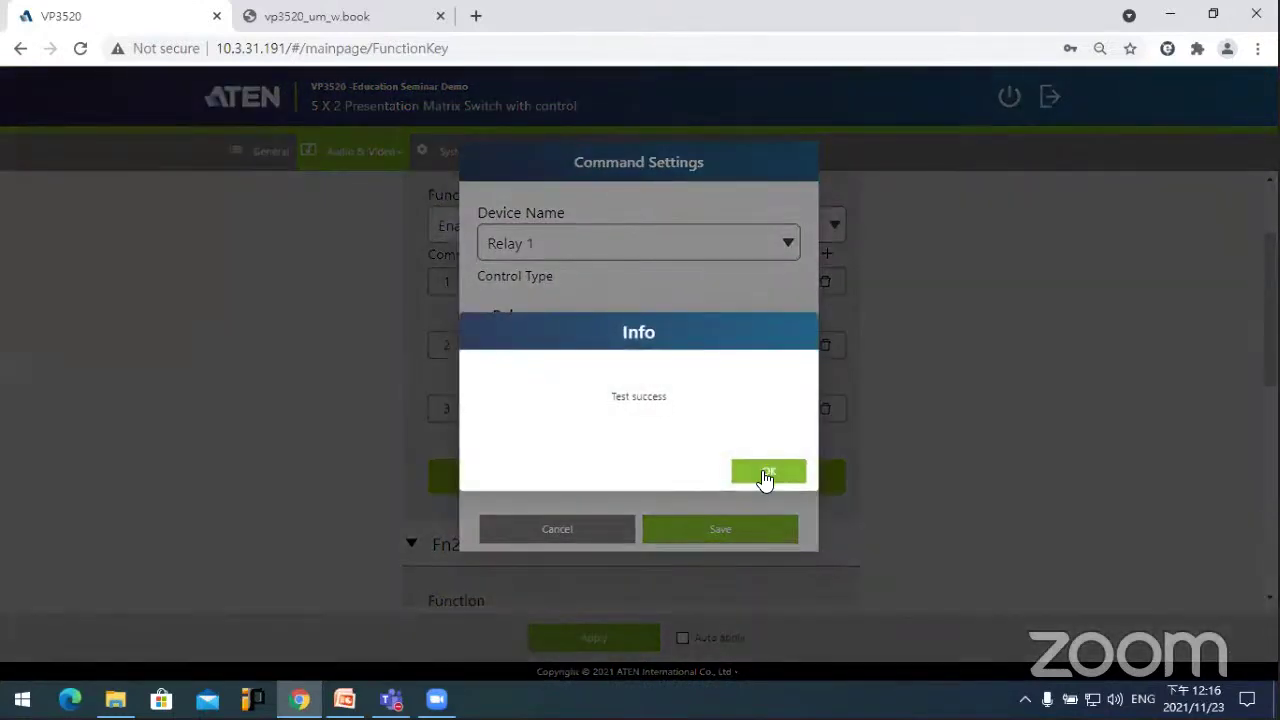
pyautogui.click(765, 476)
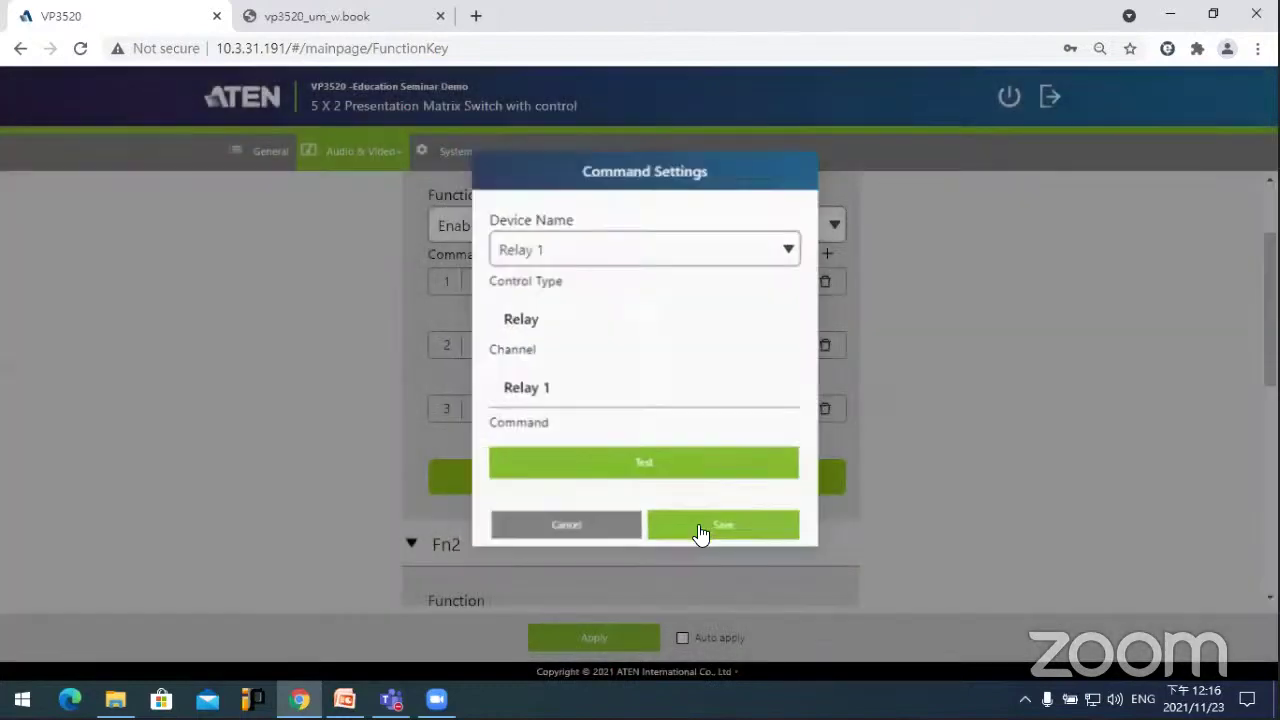
# Step: Save the Relay 1 command settings and set the delays after Fn1's first and second commands to 1 second
pyautogui.click(701, 533)
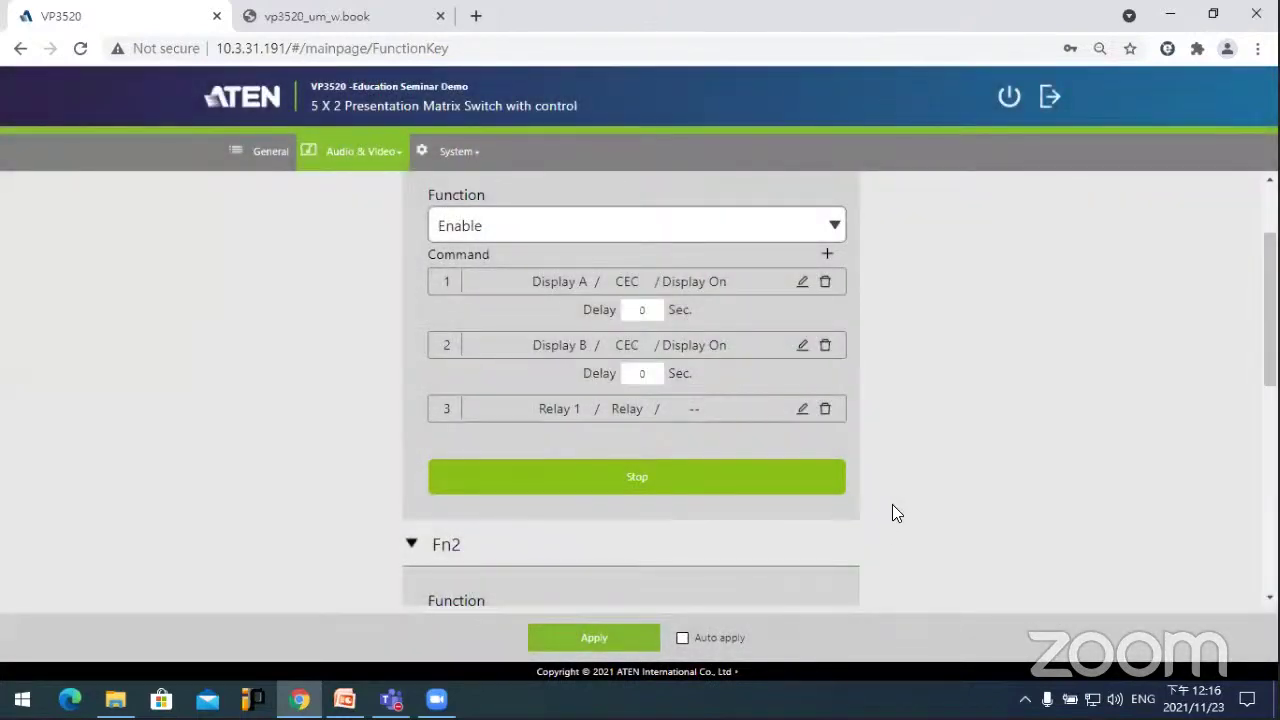
pyautogui.click(638, 309)
pyautogui.click(988, 307)
pyautogui.click(658, 371)
pyautogui.click(872, 352)
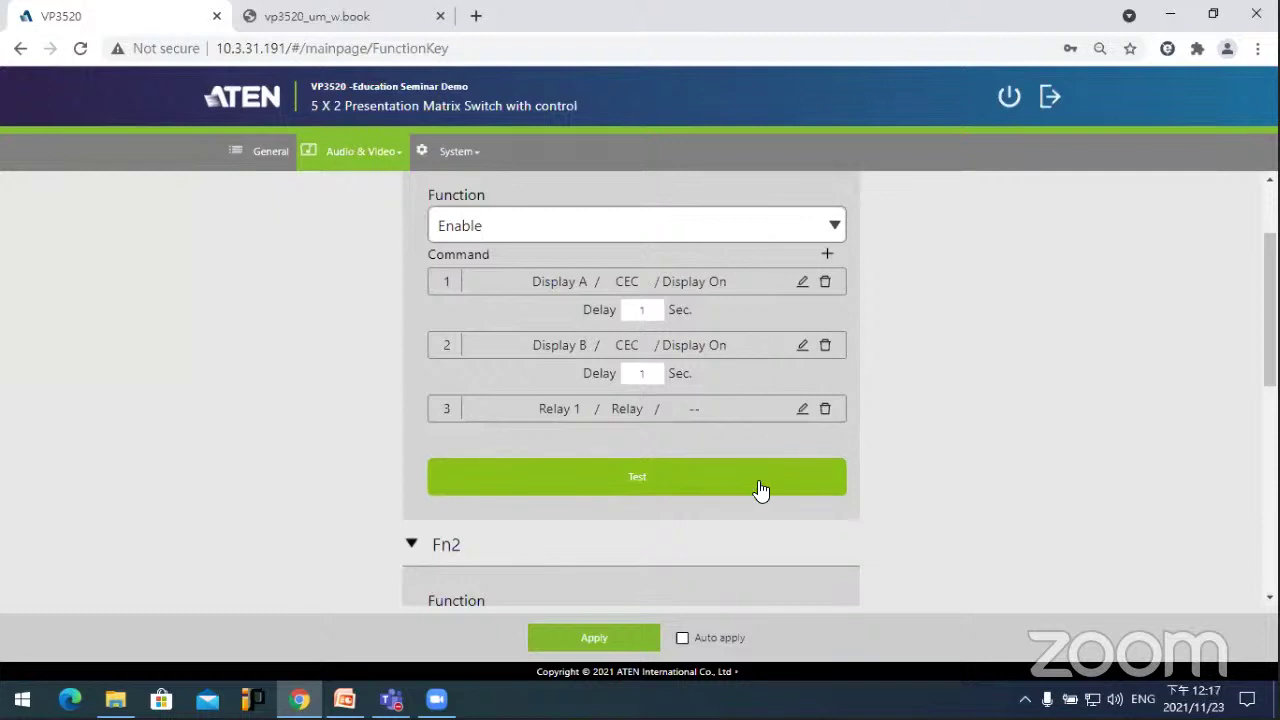
# Step: Start a new Fn1 command for the IR-Serial device and name it Blueray
pyautogui.click(826, 257)
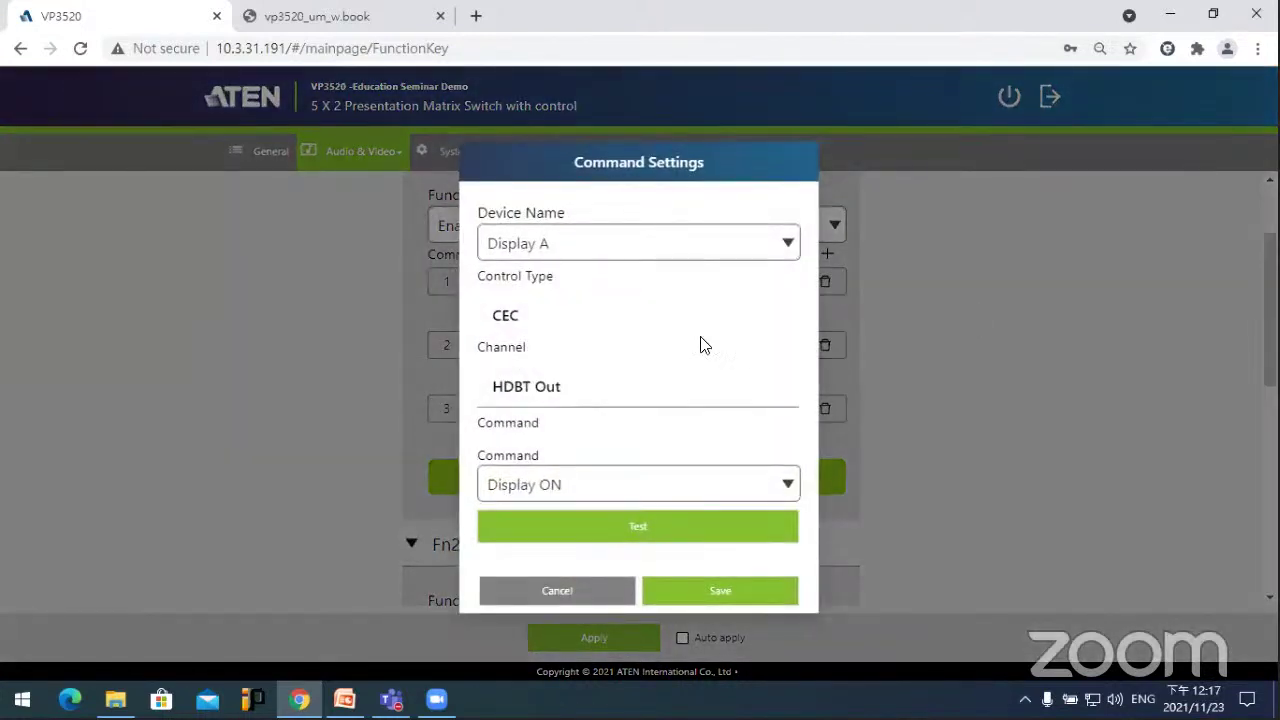
pyautogui.click(750, 248)
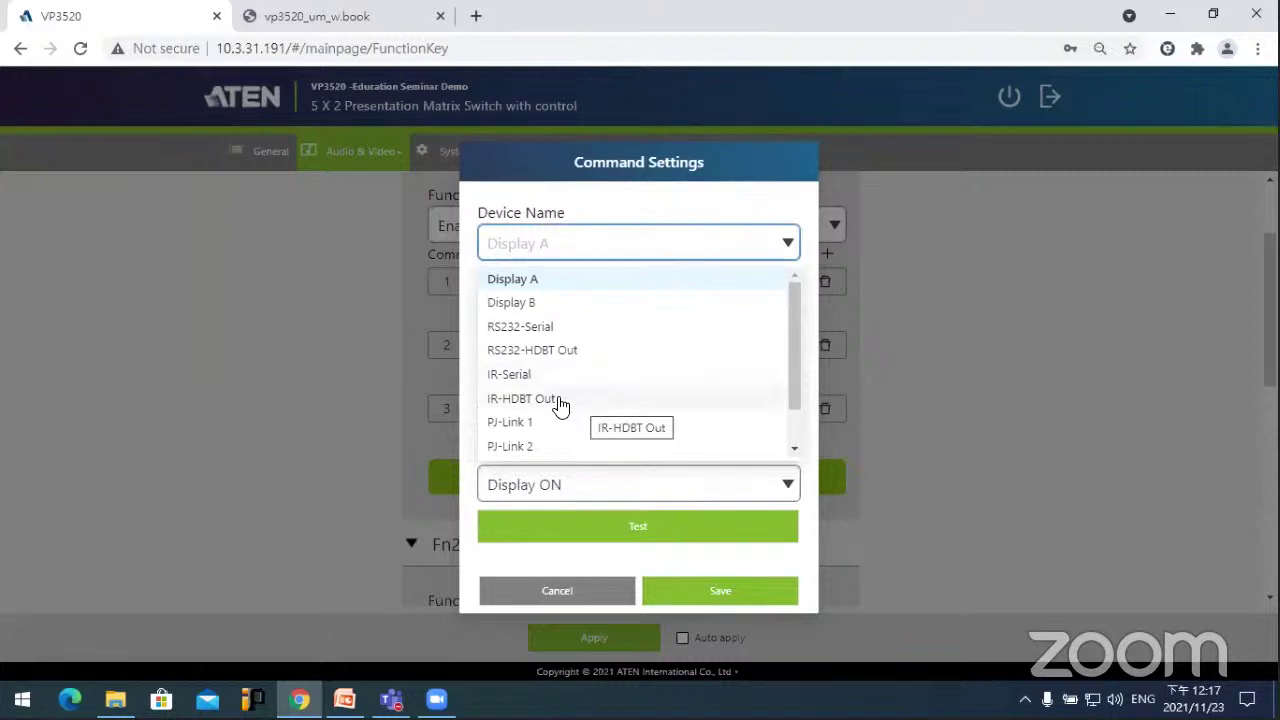
pyautogui.click(517, 374)
pyautogui.scroll(-1, 673, 430)
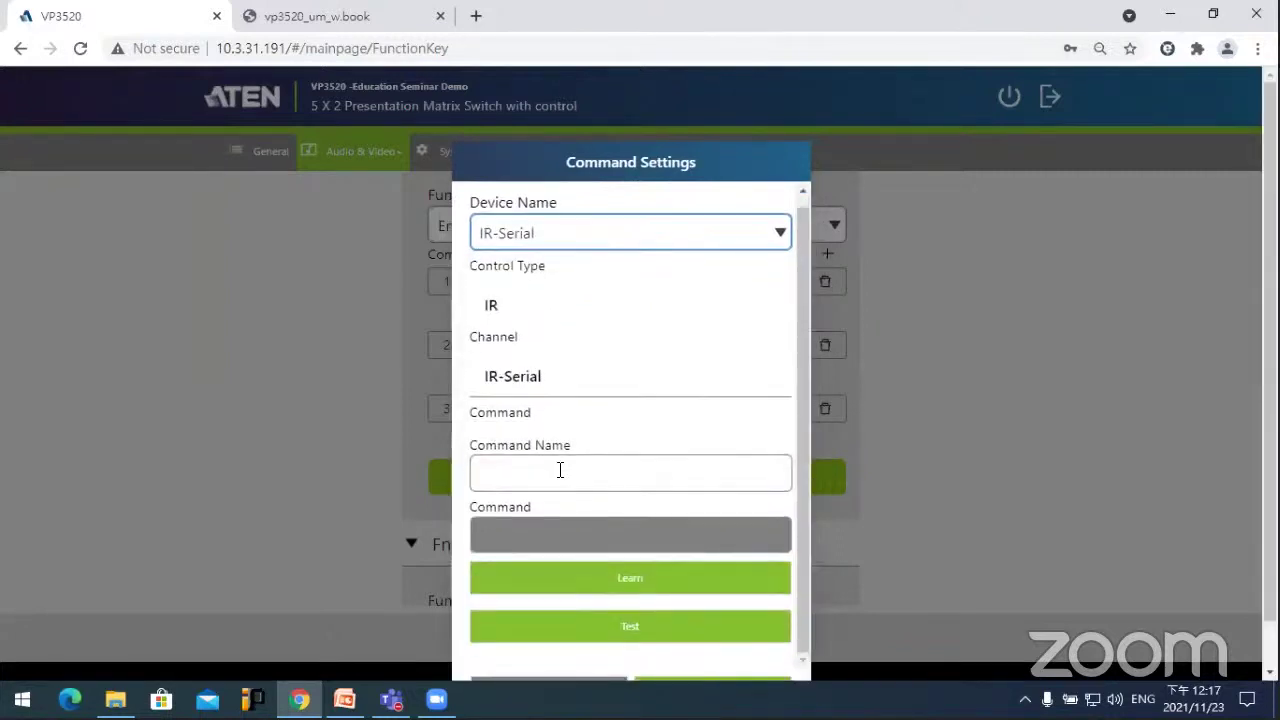
pyautogui.write('Bu')
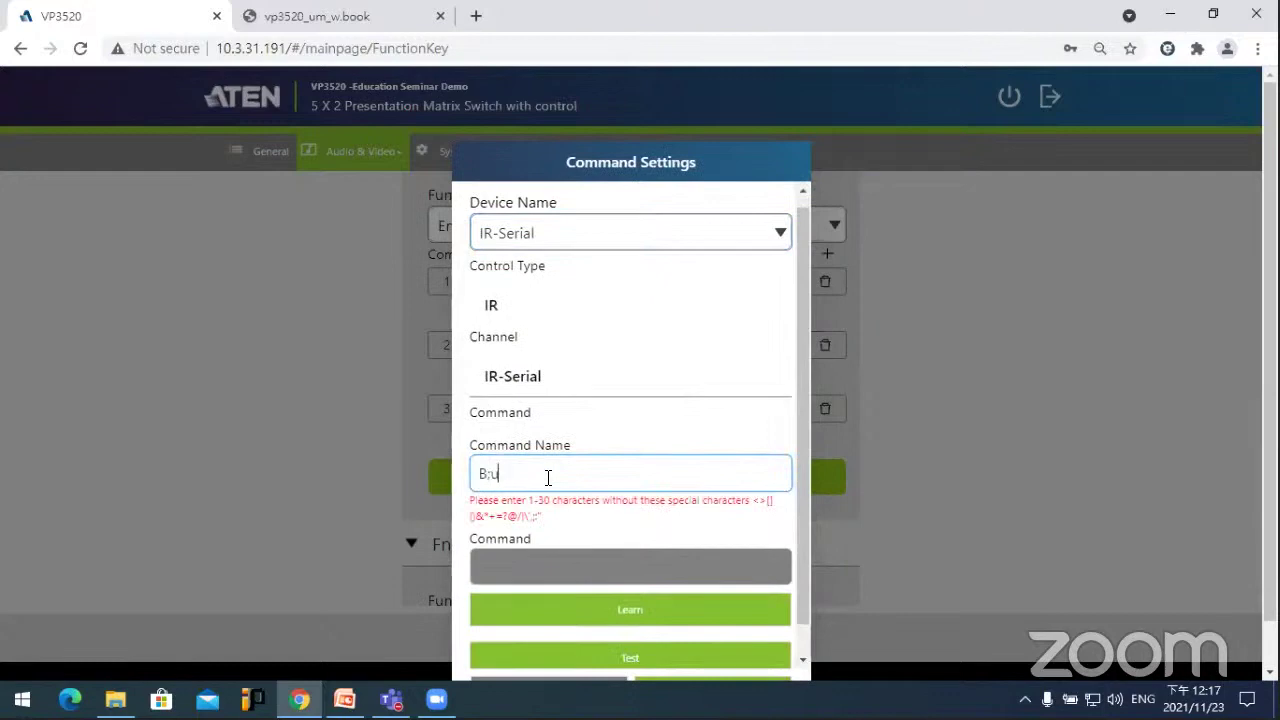
pyautogui.press('BackSpace')
pyautogui.write('luery')
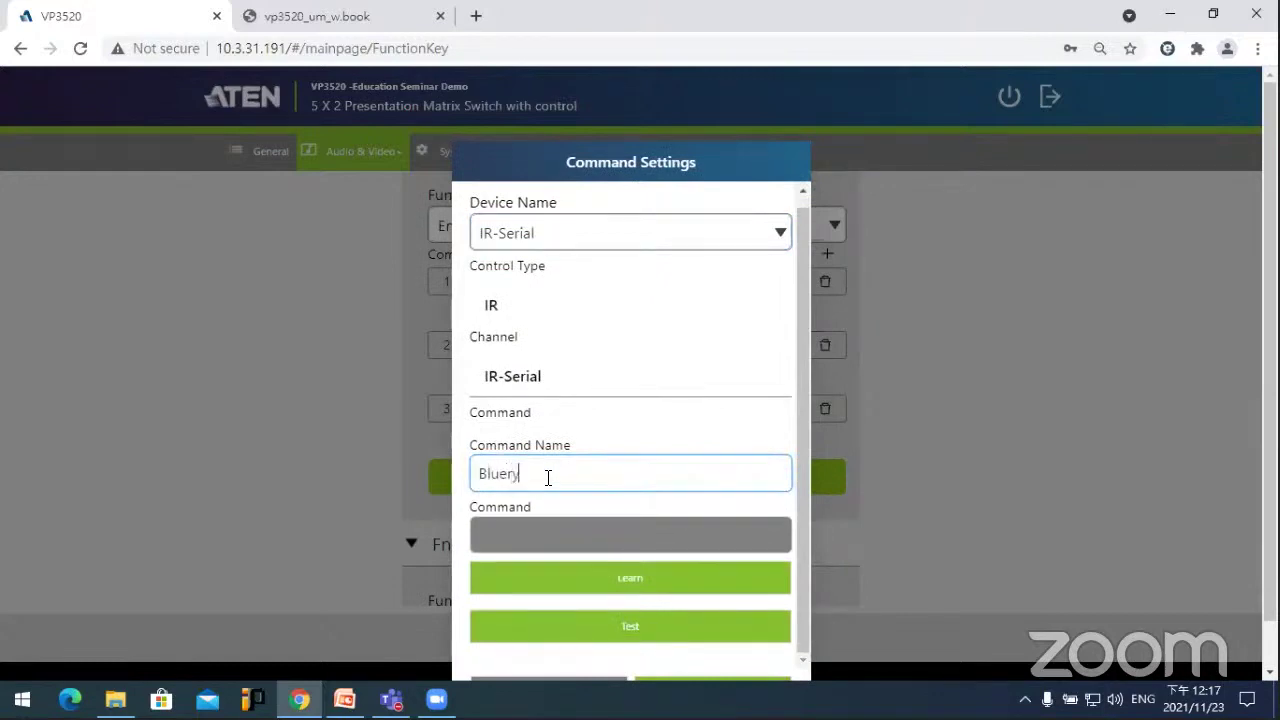
pyautogui.write('sy')
pyautogui.press('BackSpace')
pyautogui.press('BackSpace')
pyautogui.write('ay')
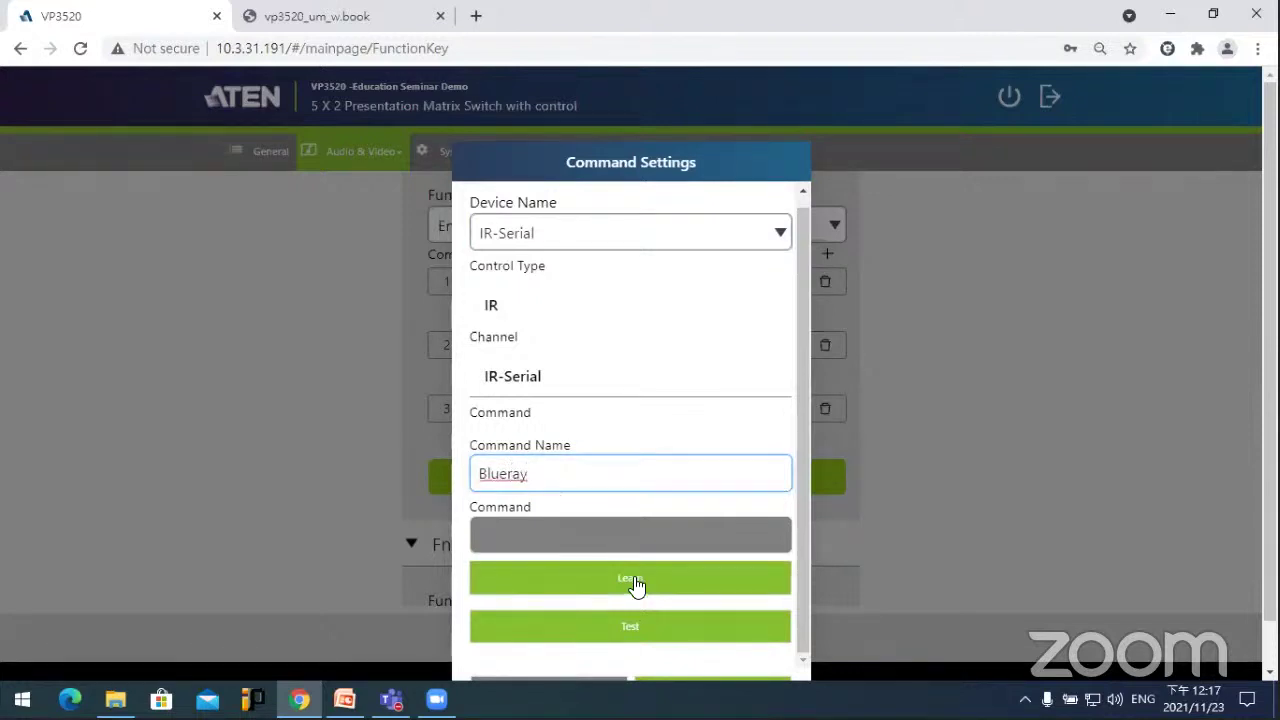
# Step: Learn and save the Blueray IR command, and set the 1-second delay between it and the Relay 1 command
pyautogui.click(635, 586)
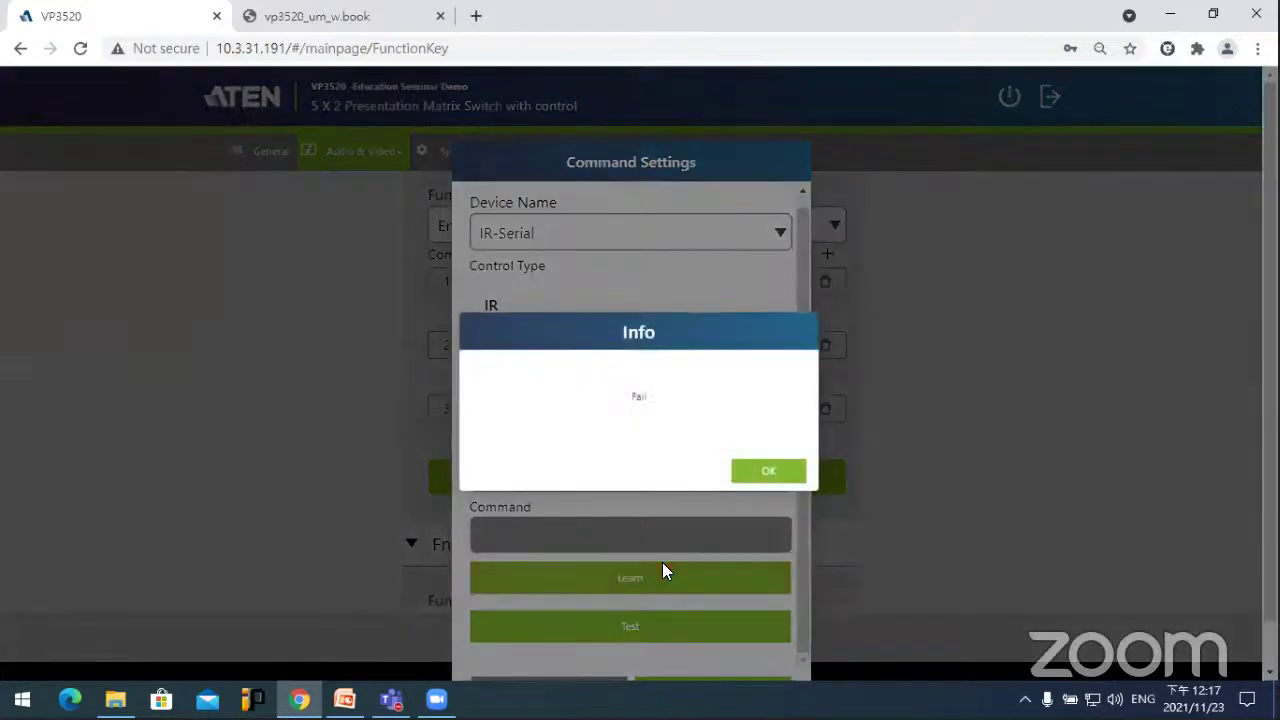
pyautogui.click(788, 472)
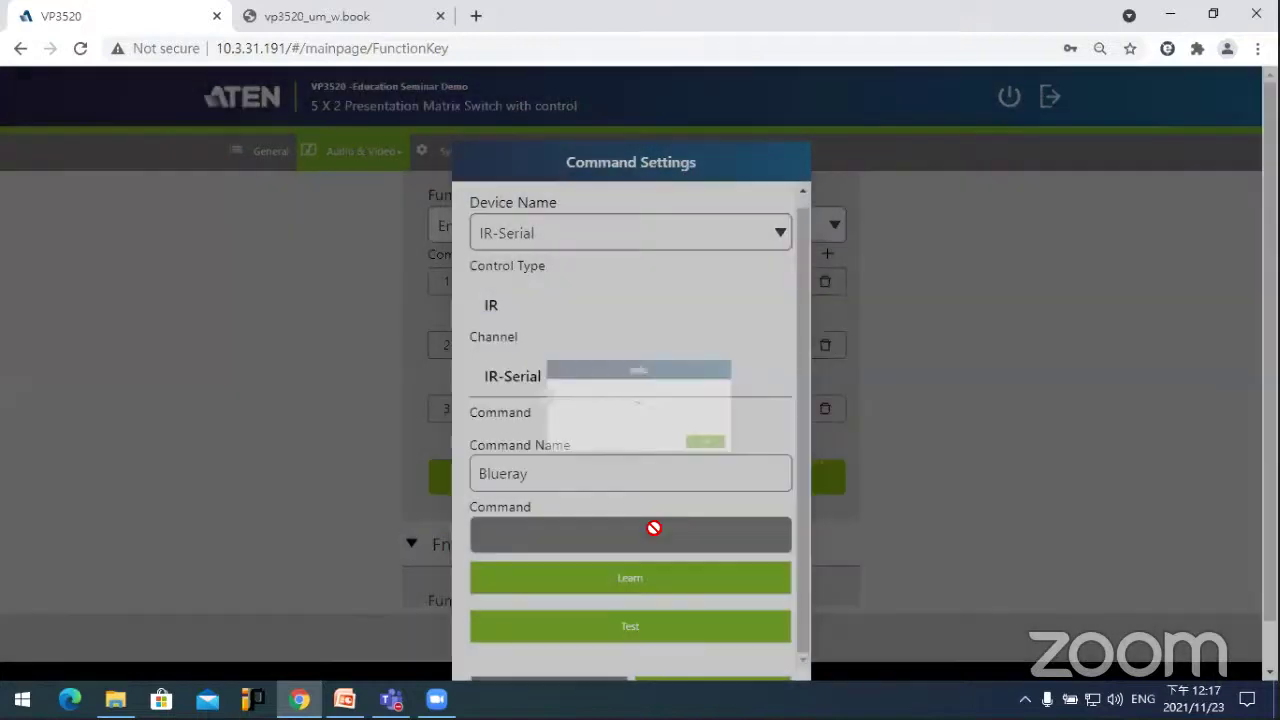
pyautogui.click(611, 587)
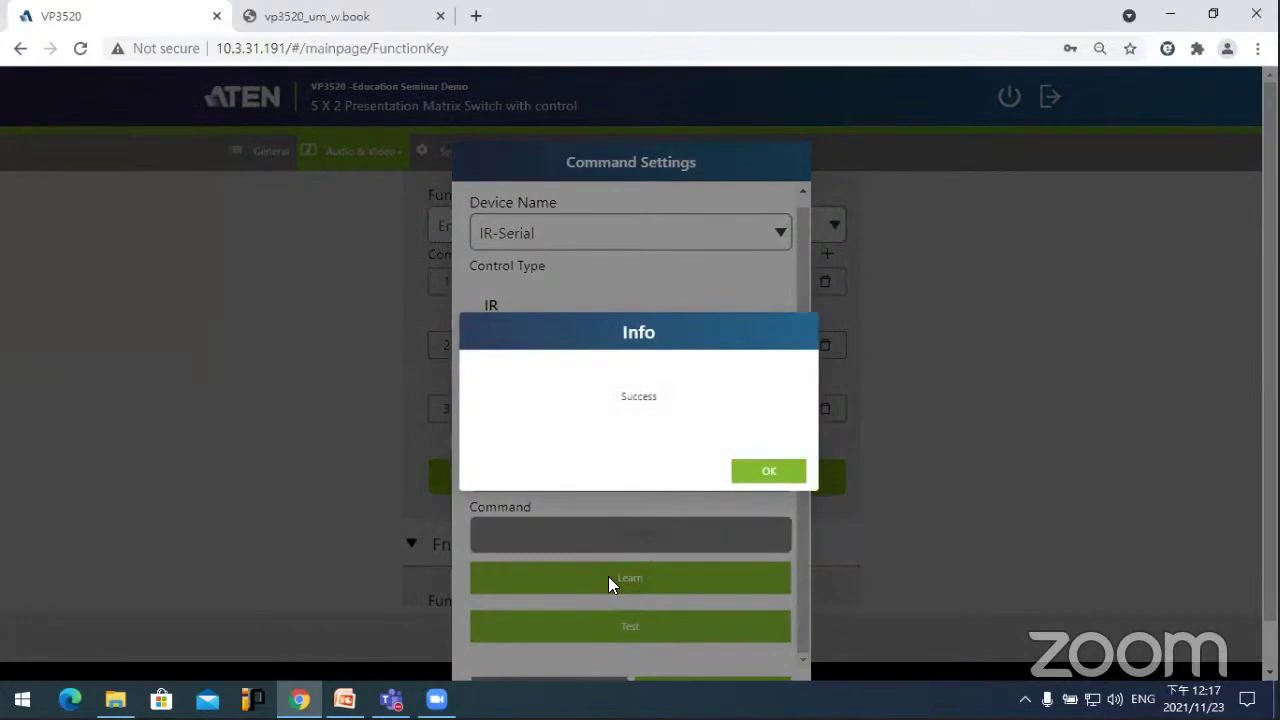
pyautogui.click(770, 474)
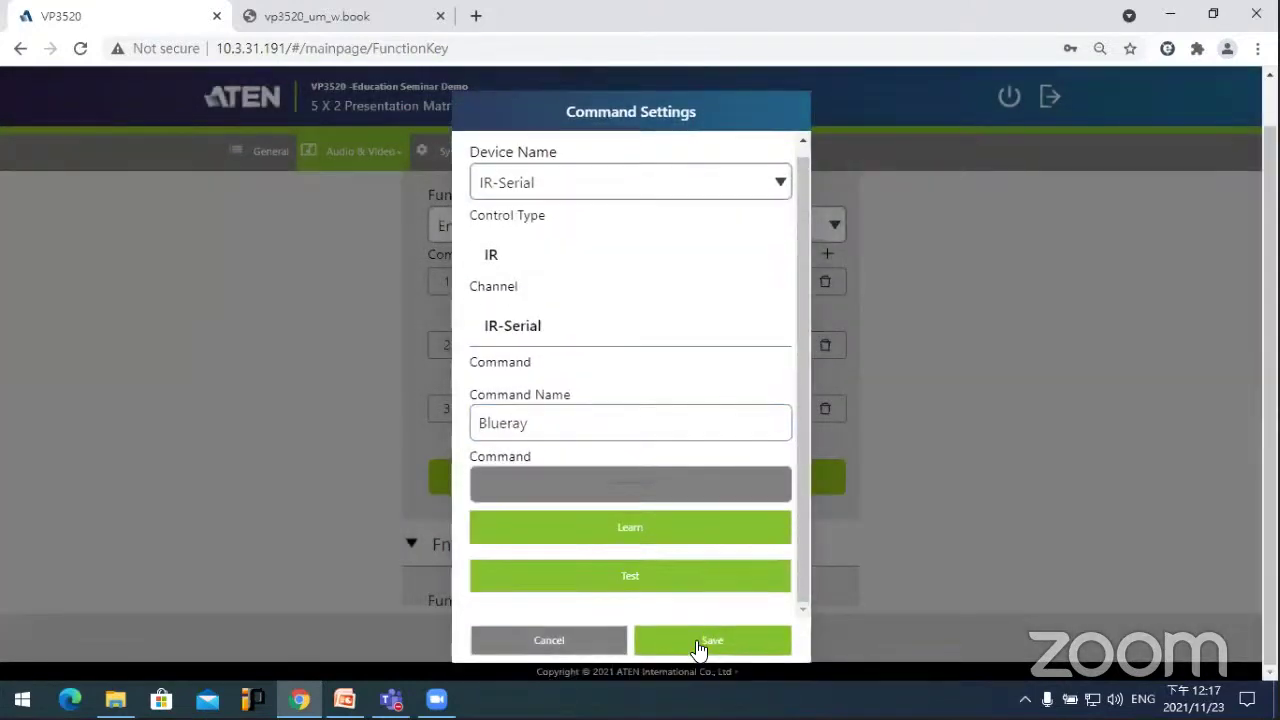
pyautogui.click(699, 644)
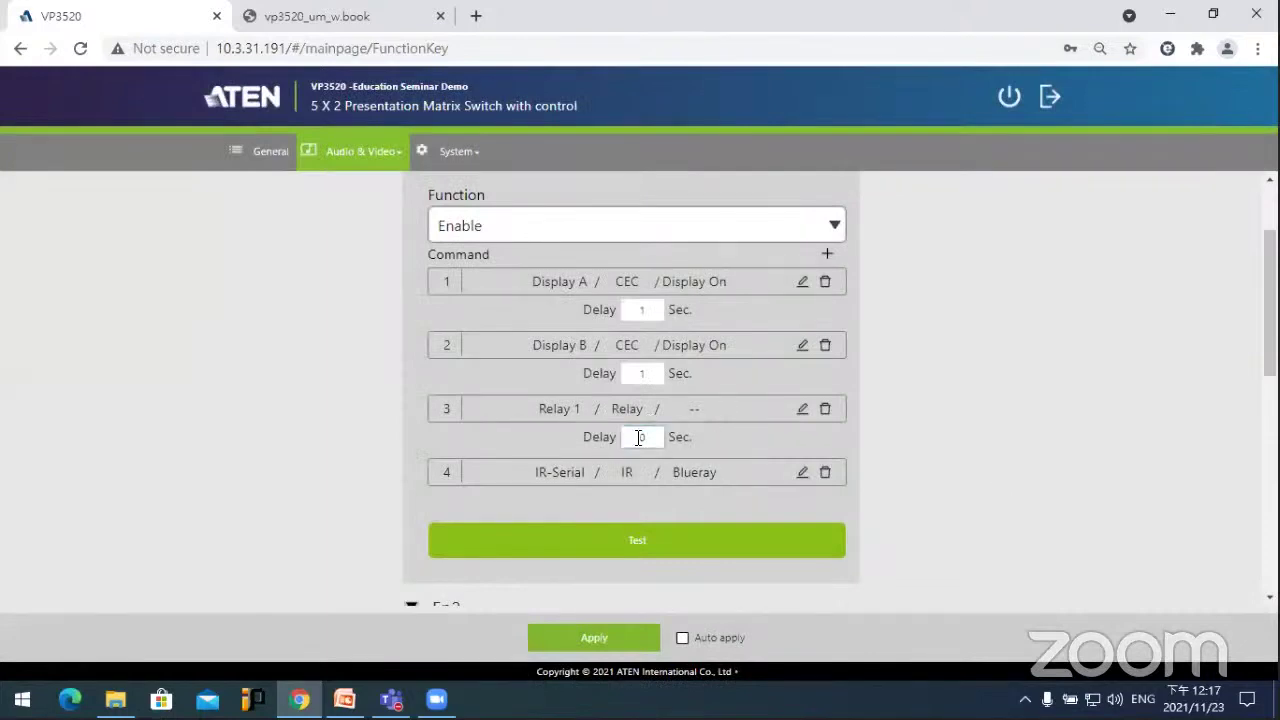
pyautogui.click(874, 451)
# Step: Enable function key Fn2 and create its first command for Display A, set to Display OFF
pyautogui.scroll(-3, 392, 490)
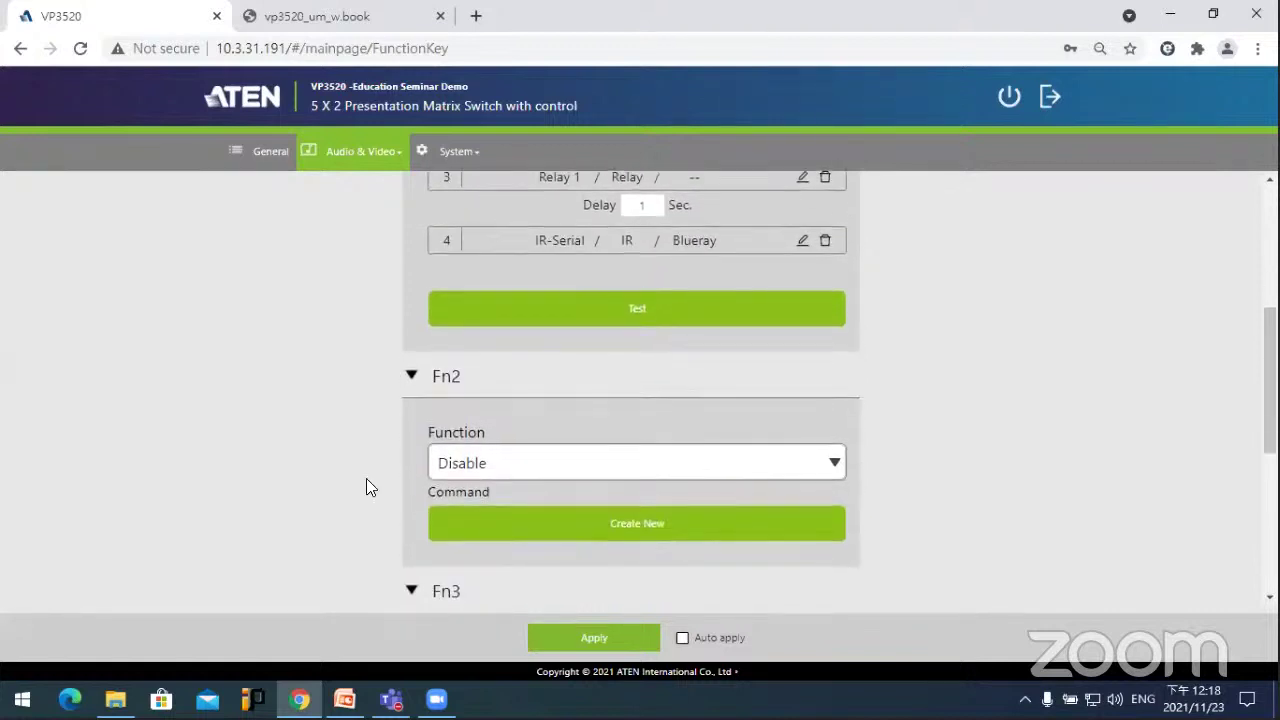
pyautogui.click(763, 410)
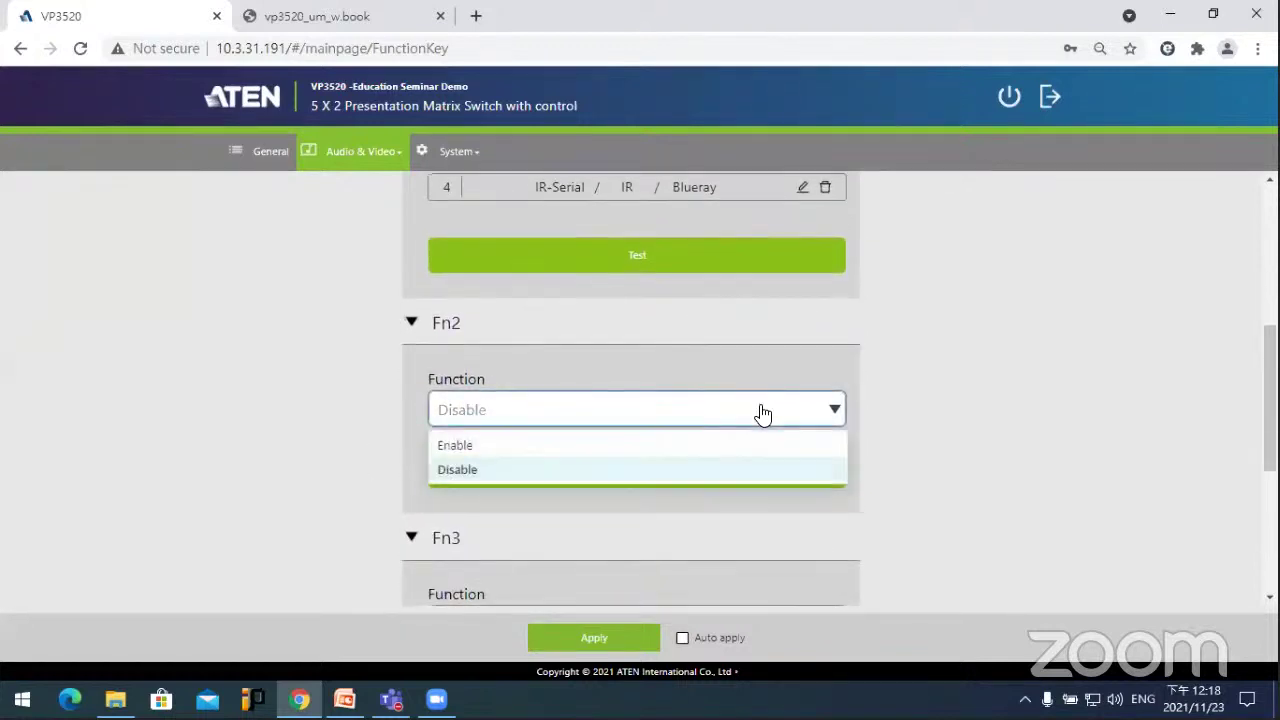
pyautogui.click(637, 446)
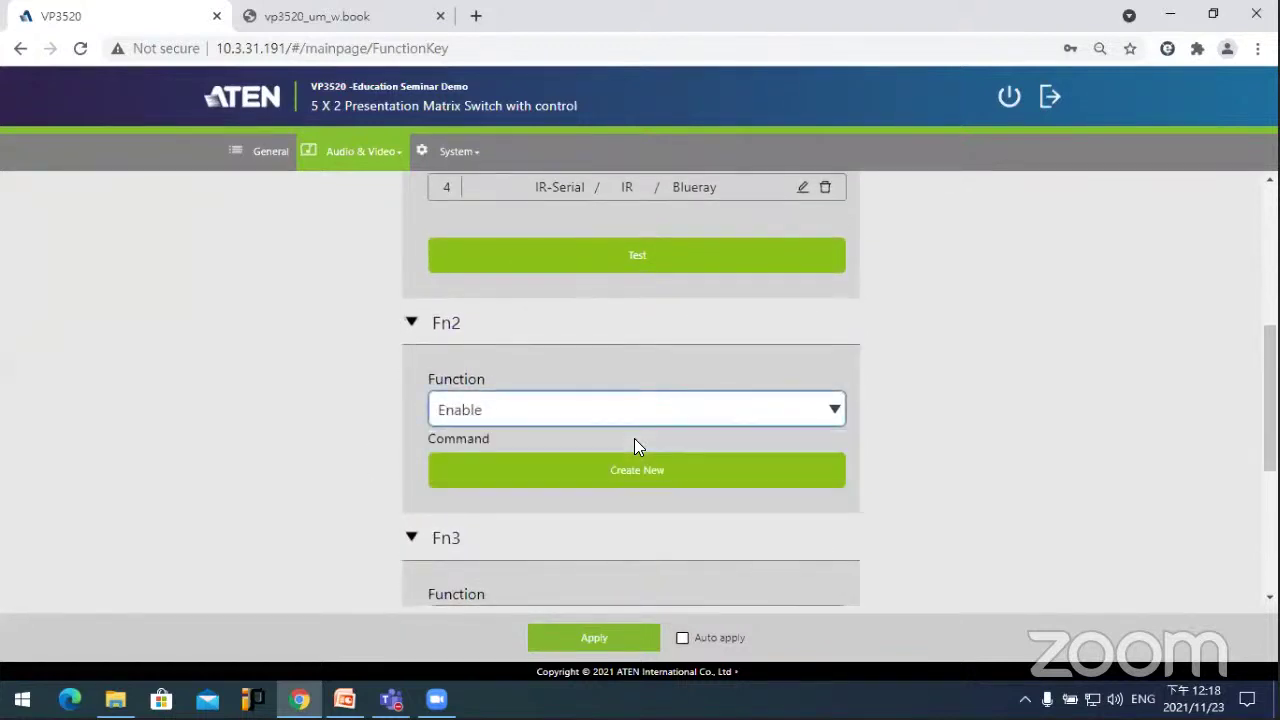
pyautogui.click(817, 478)
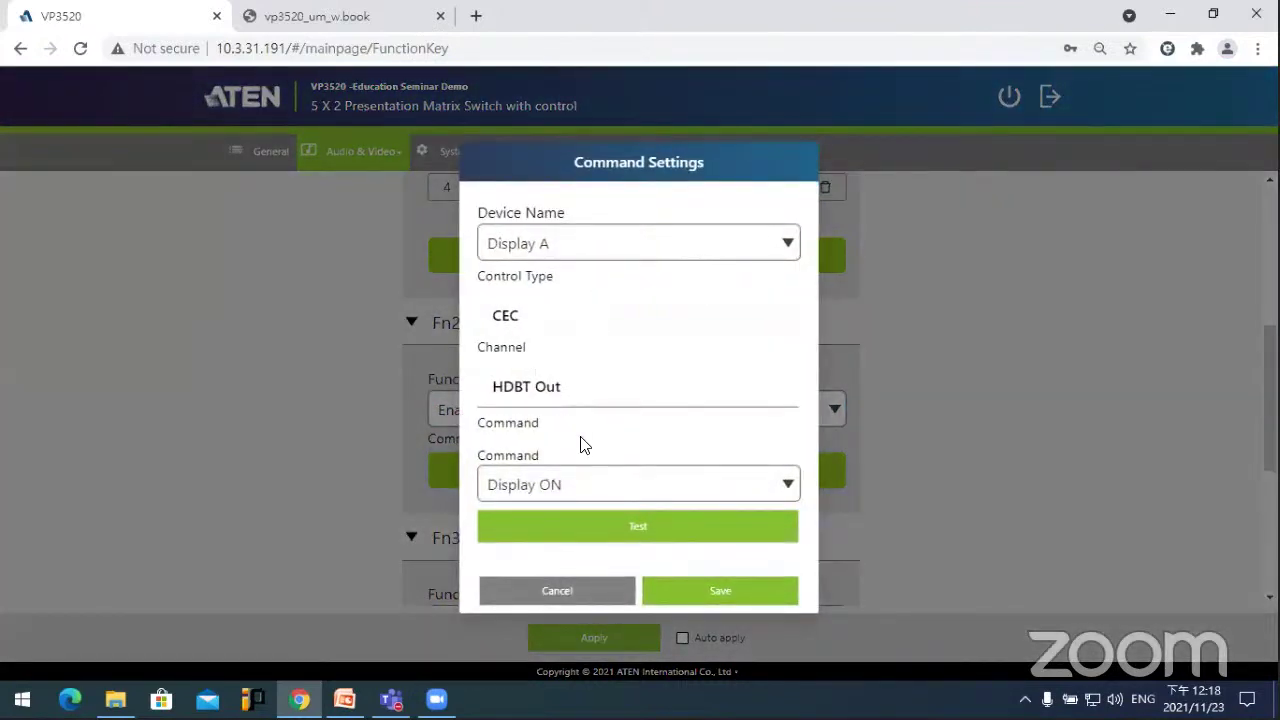
pyautogui.click(620, 488)
pyautogui.click(538, 545)
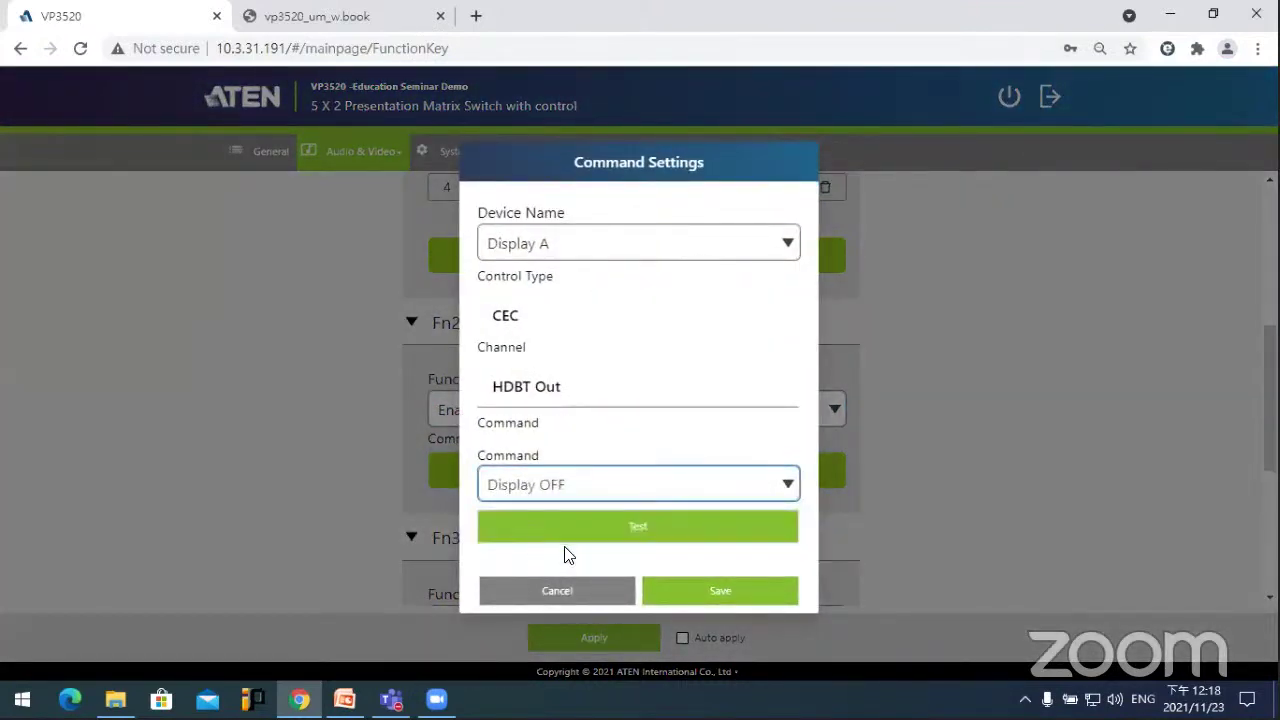
pyautogui.click(700, 592)
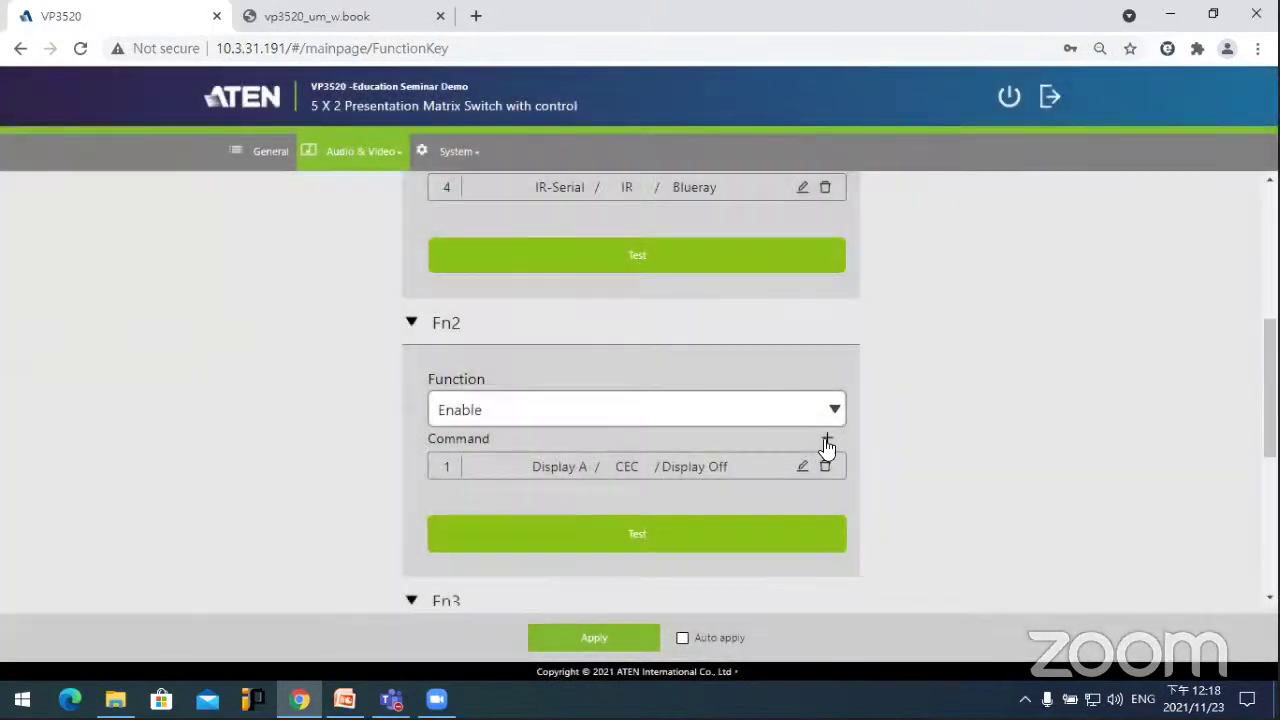
# Step: Add a Display B command set to Display OFF to Fn2 and test the Fn2 command sequence
pyautogui.click(826, 438)
pyautogui.click(698, 256)
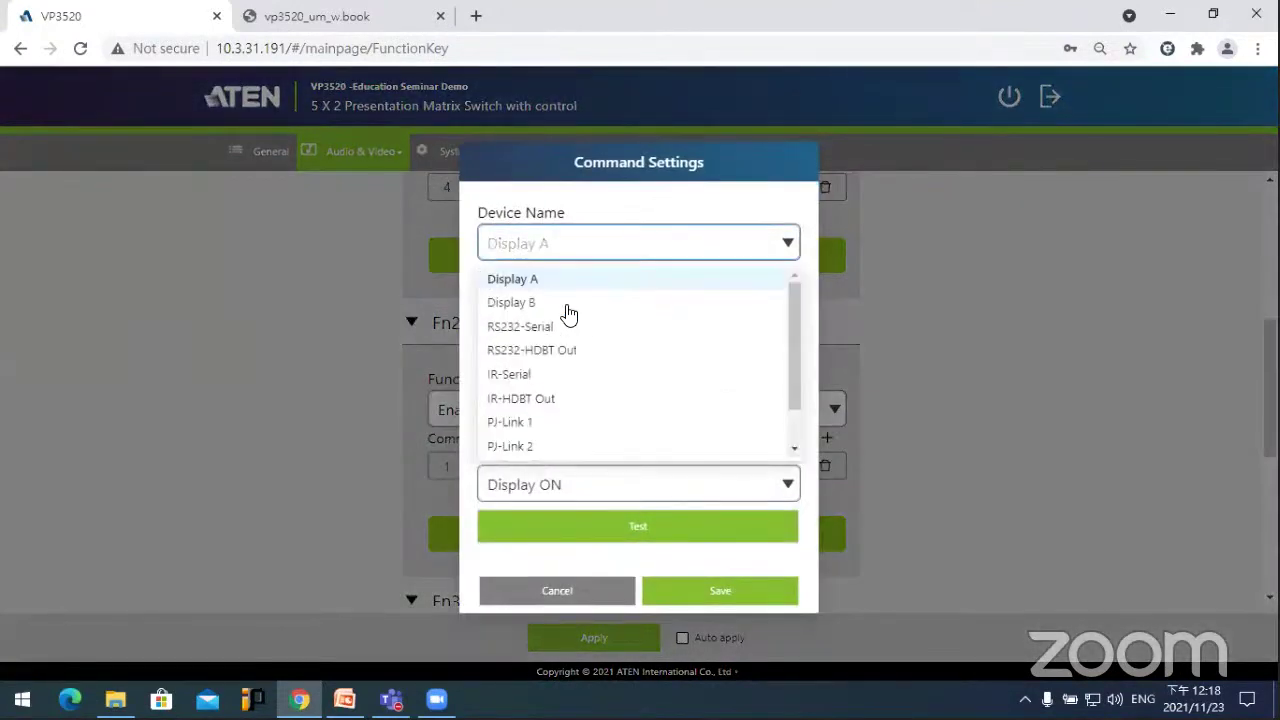
pyautogui.click(566, 301)
pyautogui.click(700, 486)
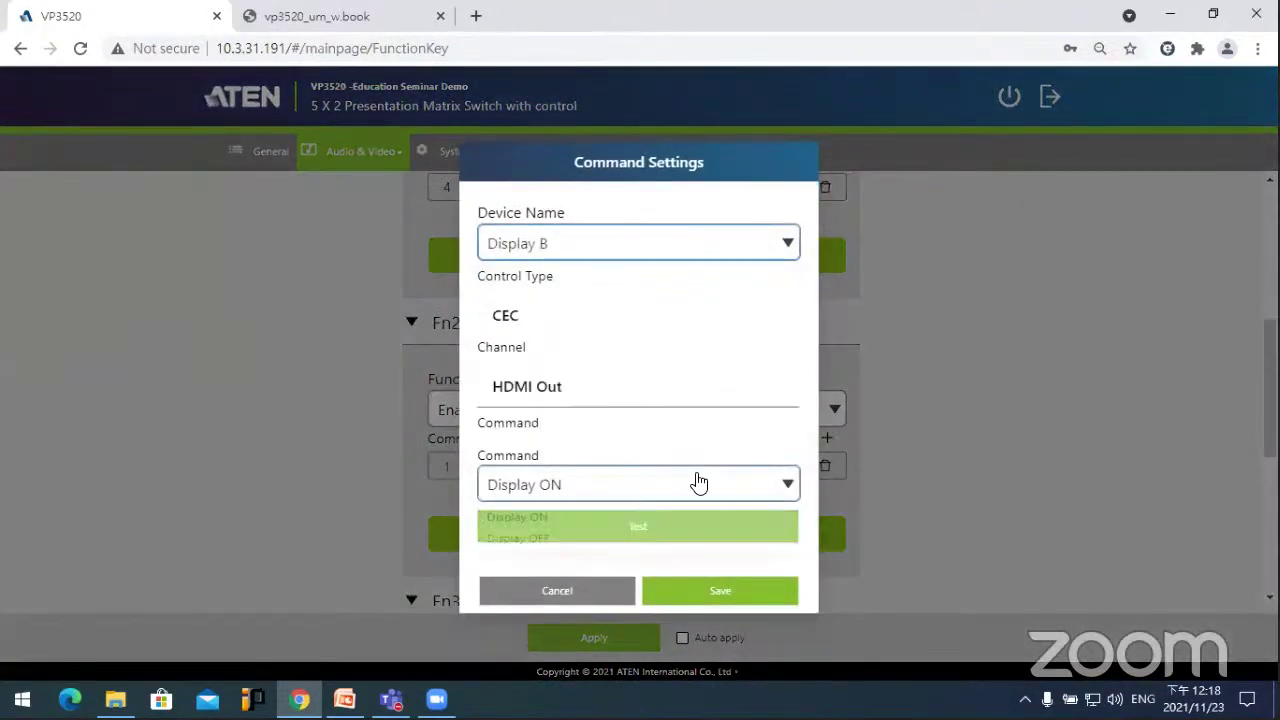
pyautogui.click(566, 543)
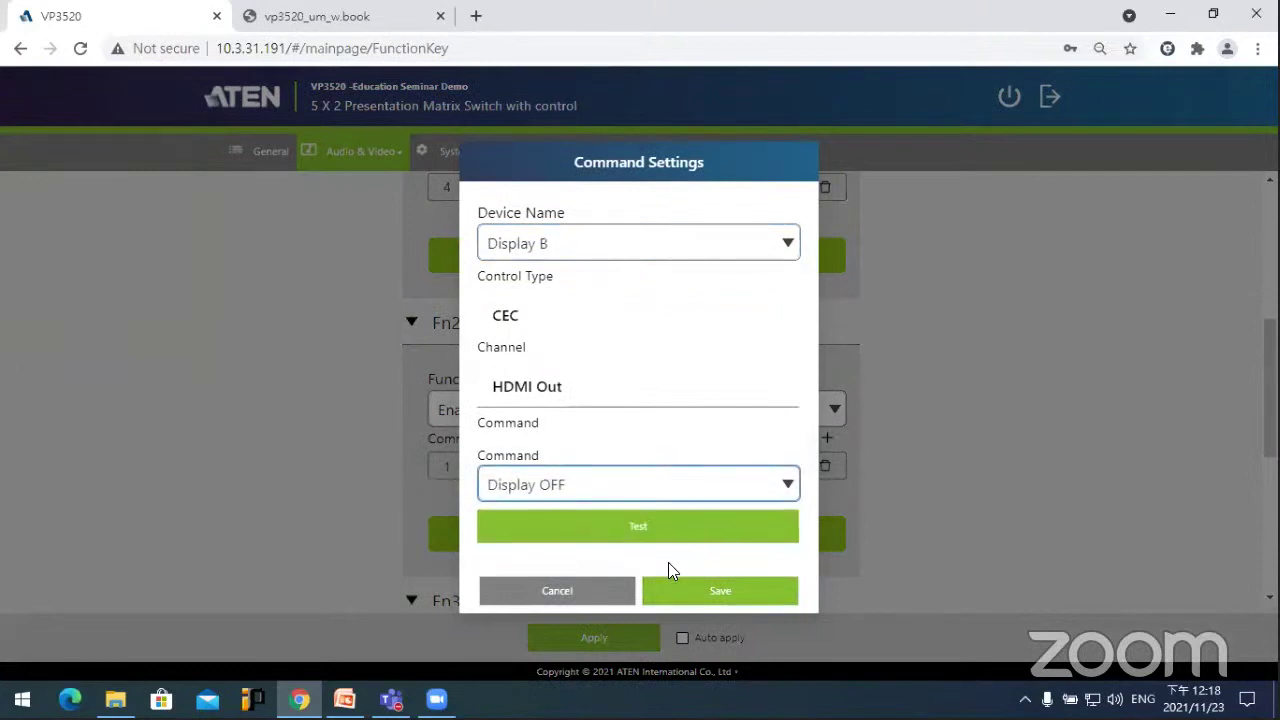
pyautogui.click(713, 594)
pyautogui.scroll(-1, 920, 510)
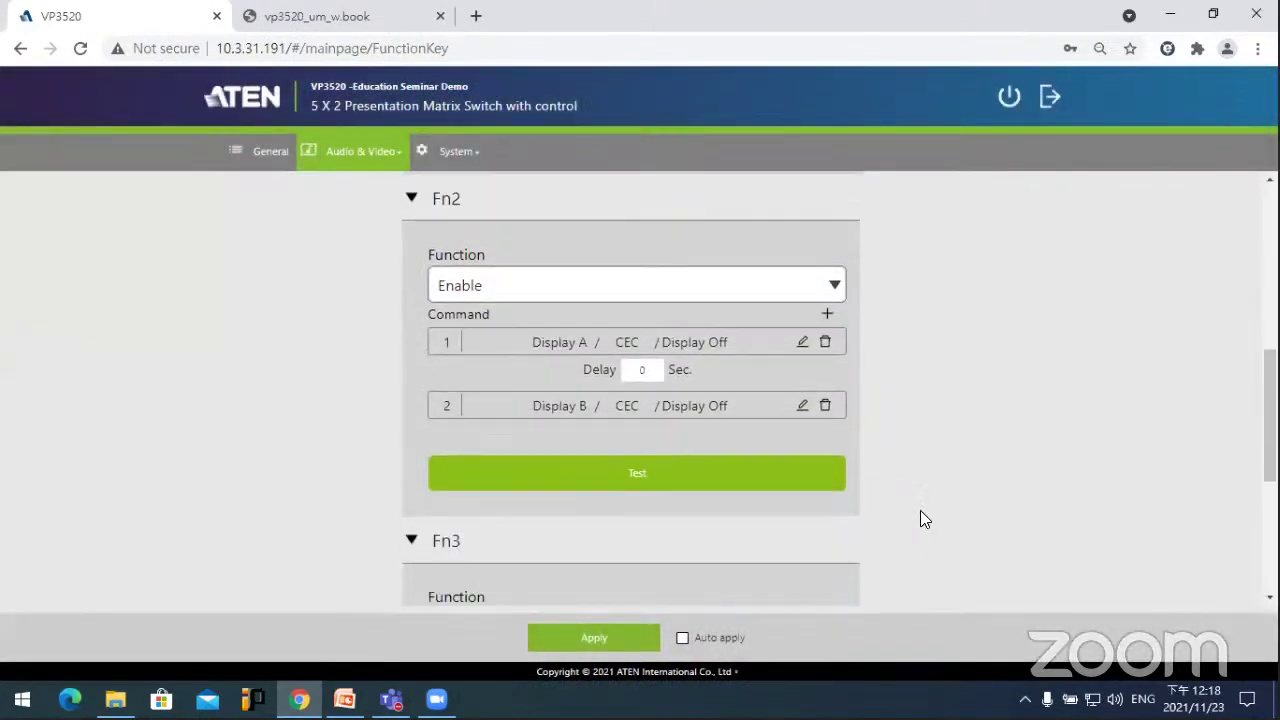
pyautogui.click(740, 474)
pyautogui.click(749, 475)
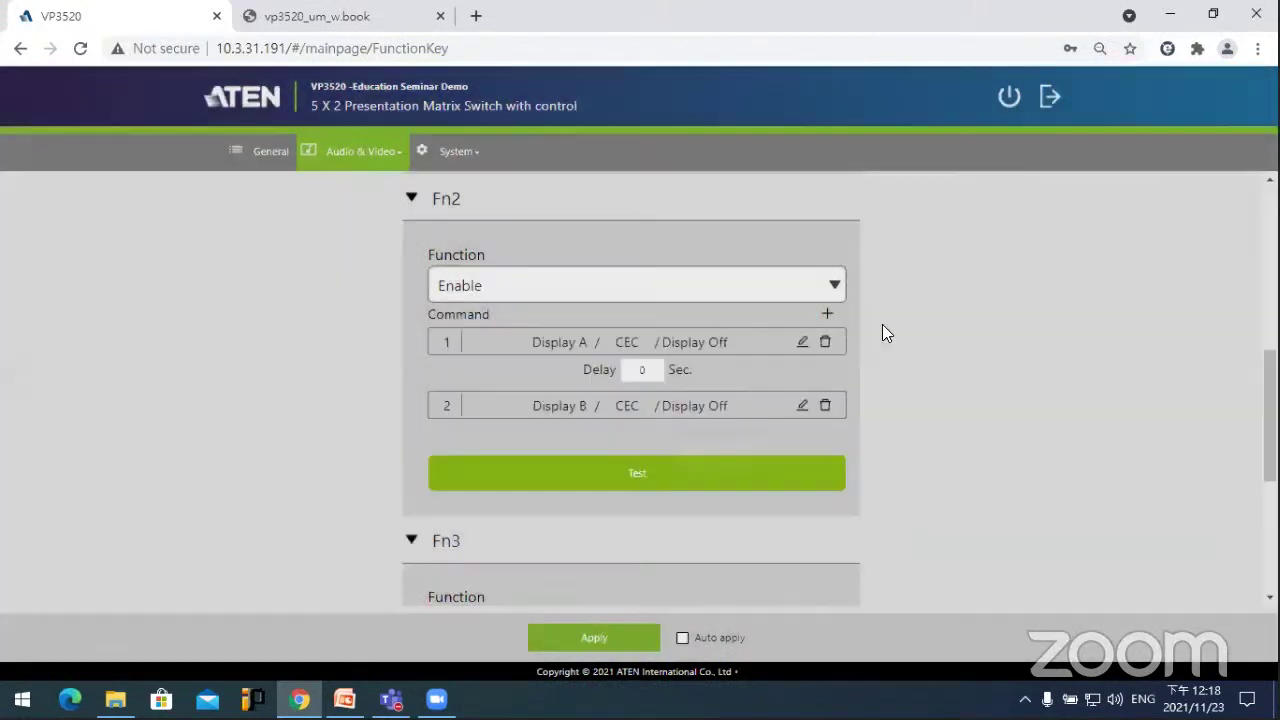
# Step: Start a third Fn2 command for the IR-Serial device and name it Blueray Off
pyautogui.click(826, 314)
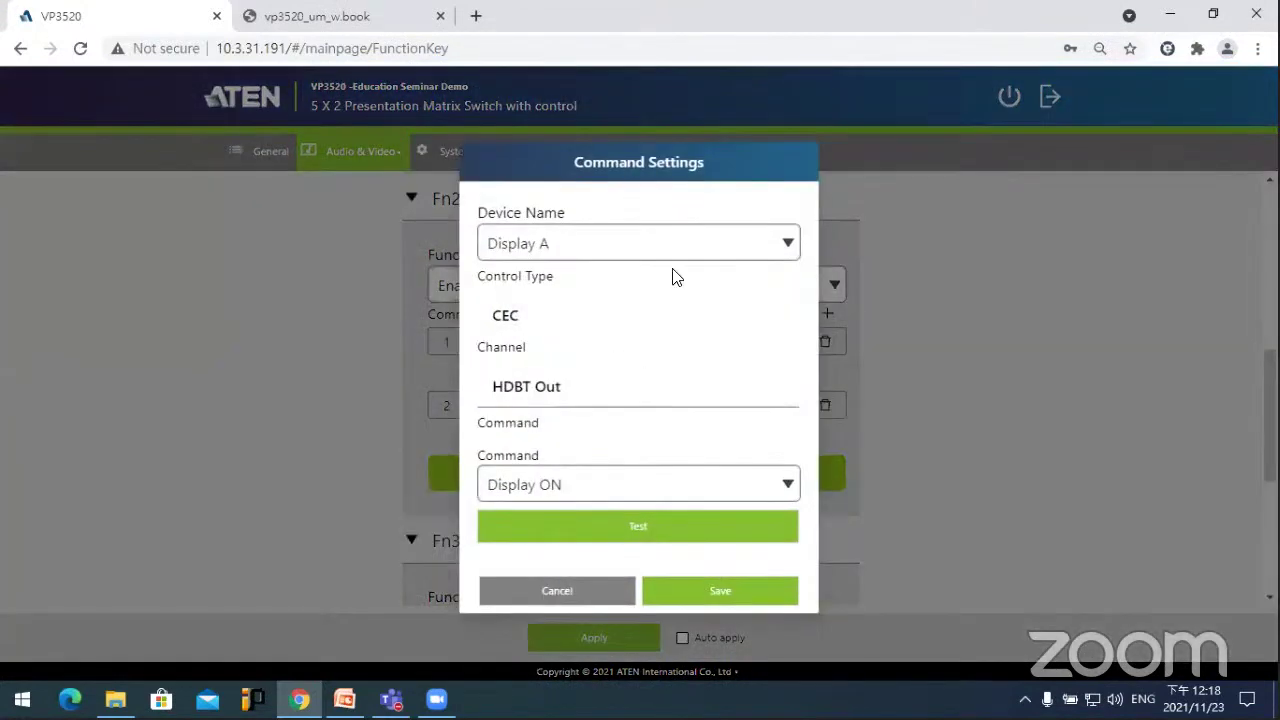
pyautogui.click(680, 248)
pyautogui.click(606, 376)
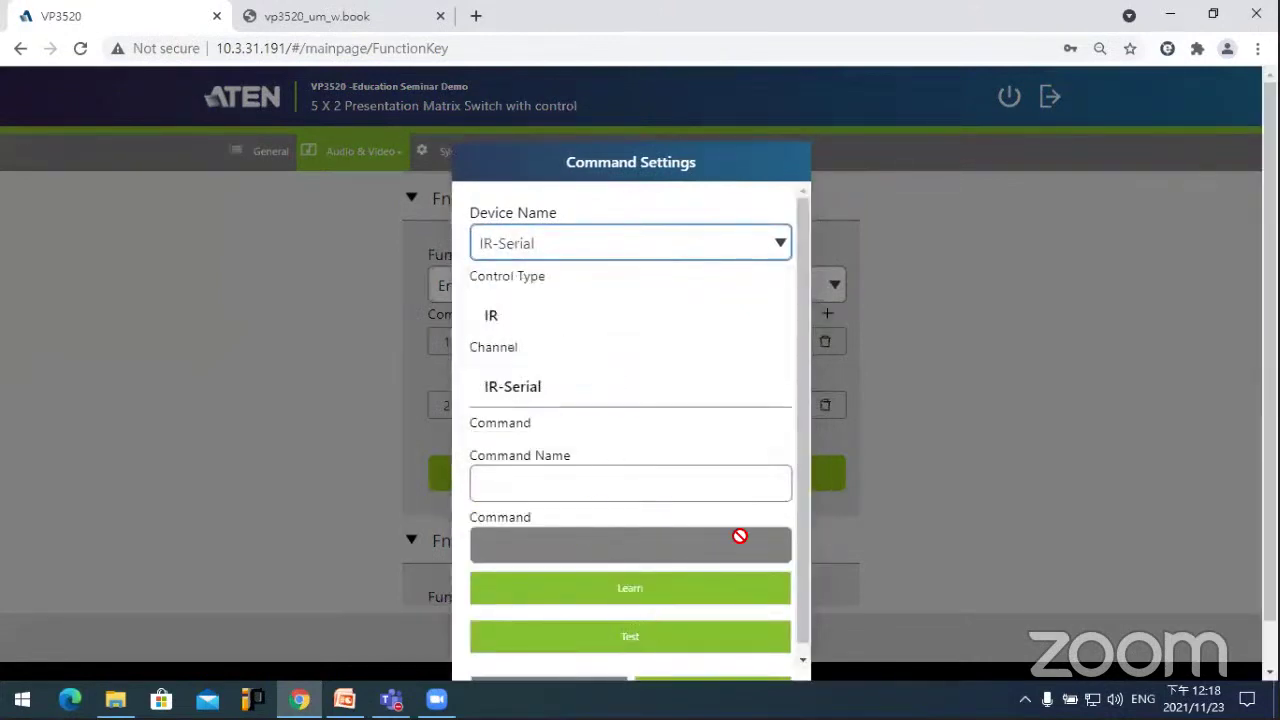
pyautogui.scroll(-1, 1074, 482)
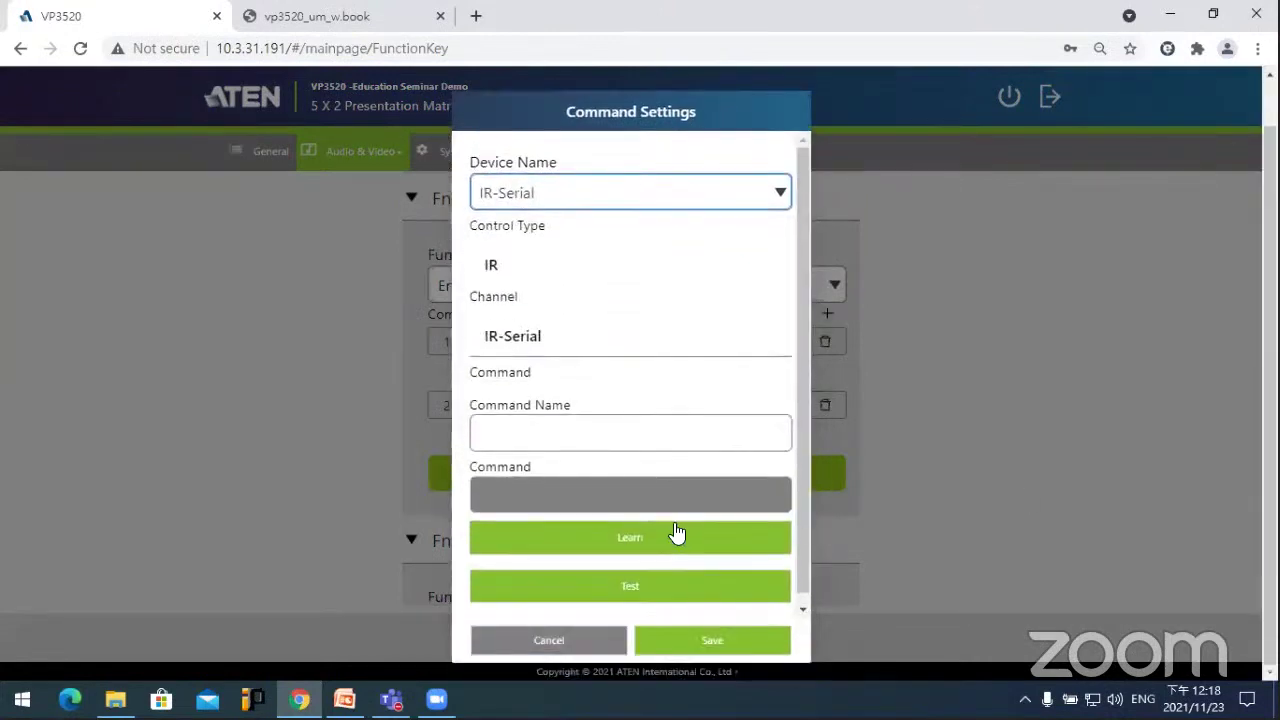
pyautogui.click(600, 433)
pyautogui.write('B')
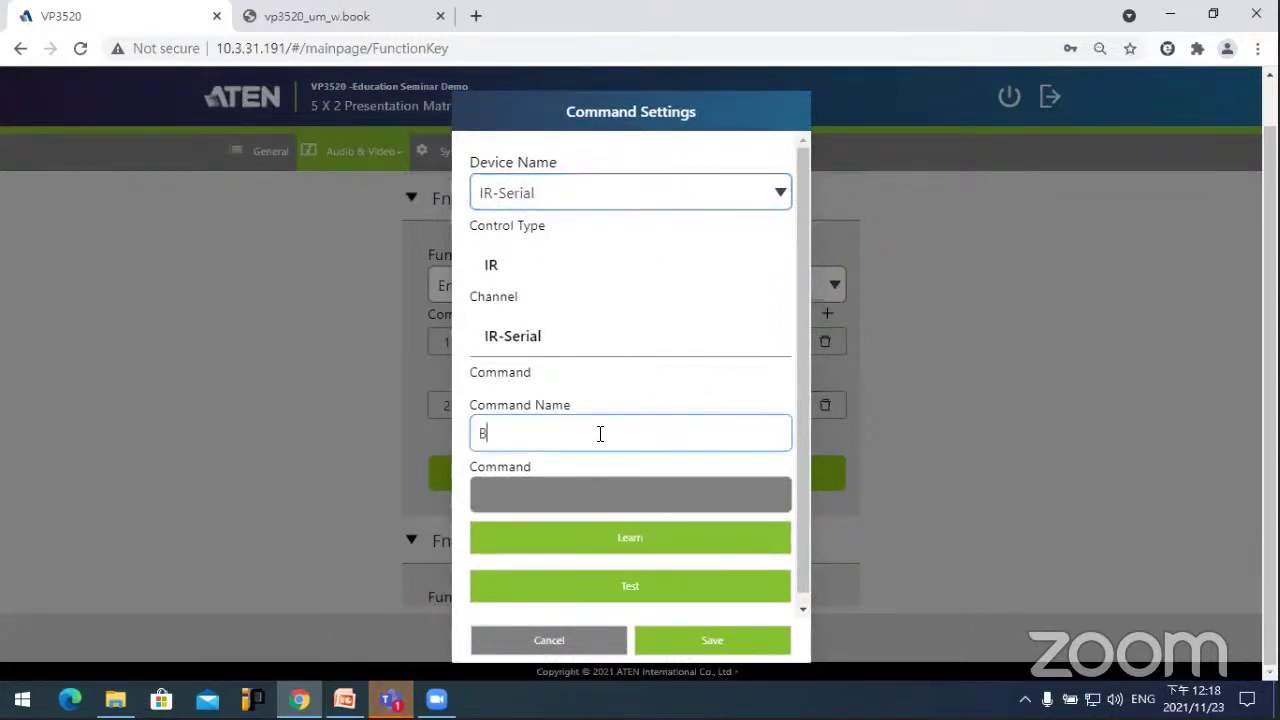
pyautogui.write('lueray Off')
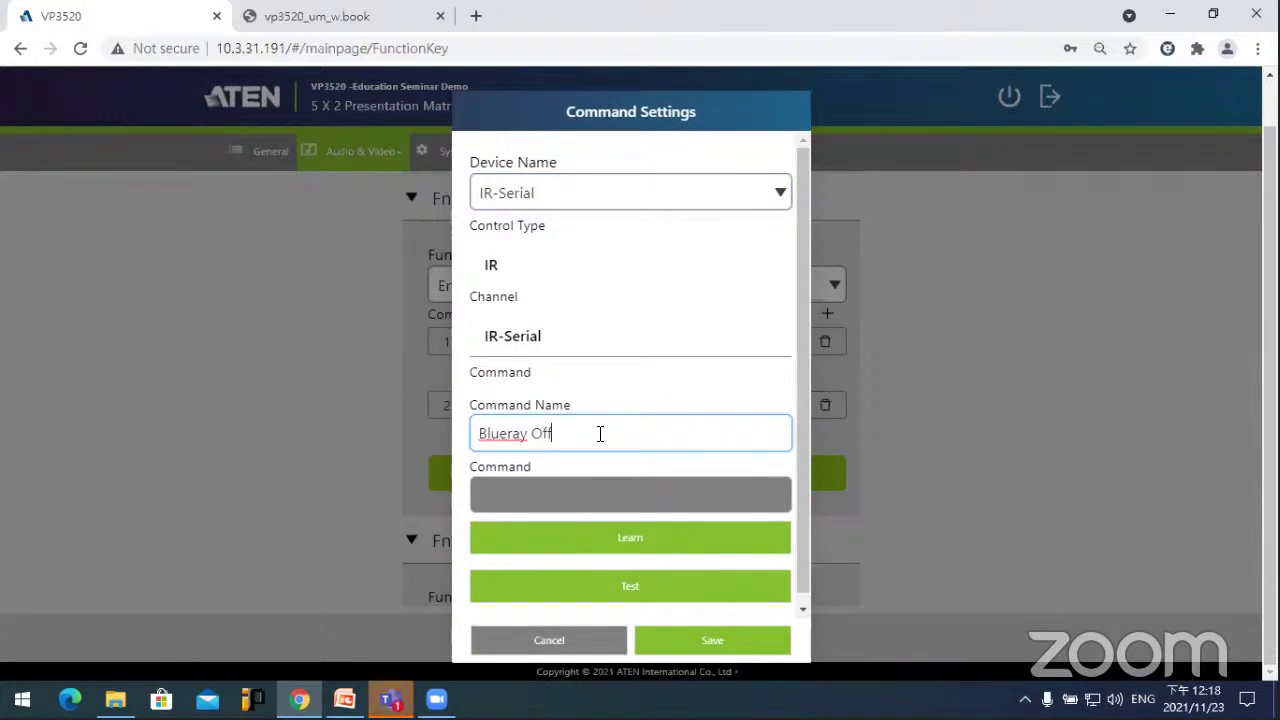
# Step: Learn the remote's IR signal for the Blueray Off command and save it to Fn2
pyautogui.click(648, 541)
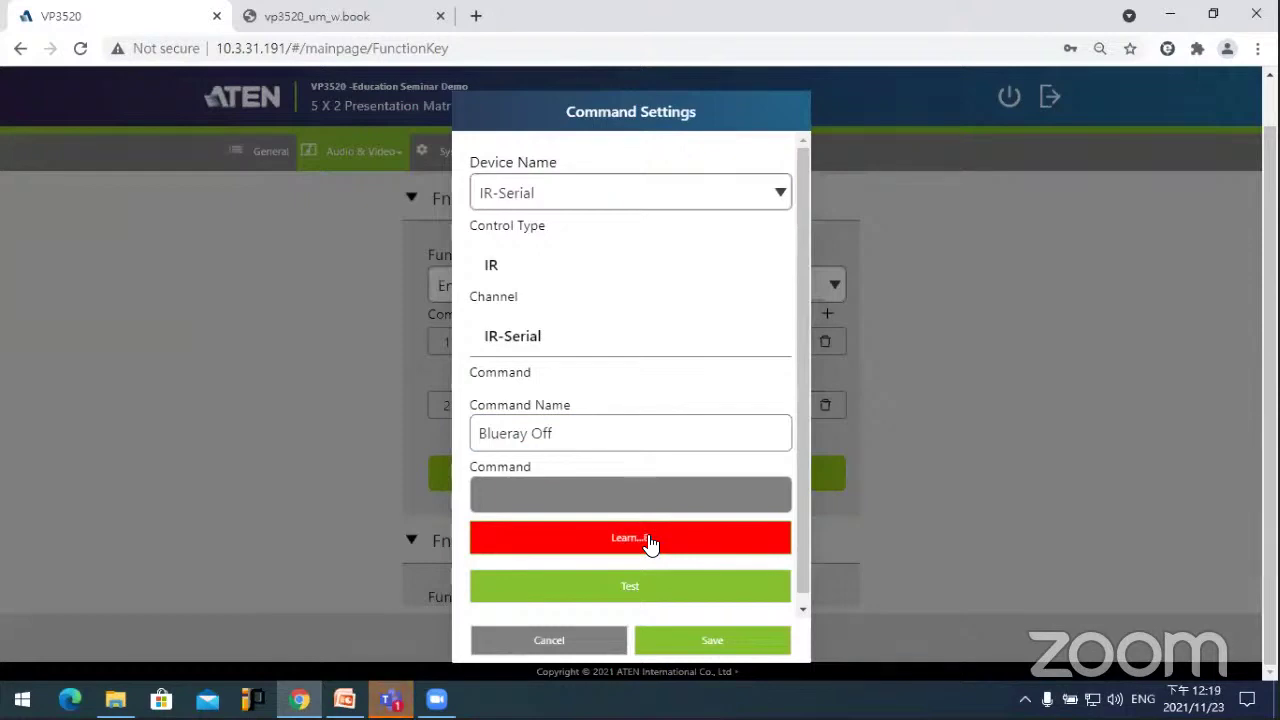
pyautogui.click(672, 590)
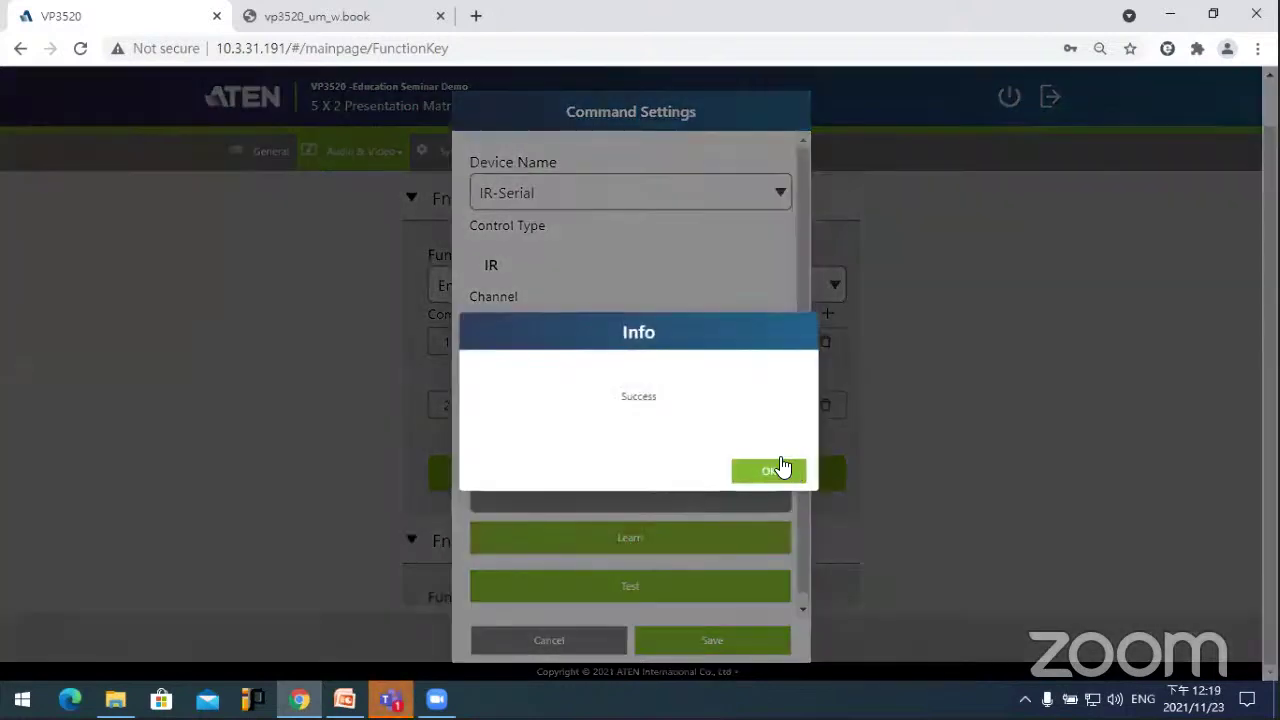
pyautogui.click(777, 465)
pyautogui.click(712, 640)
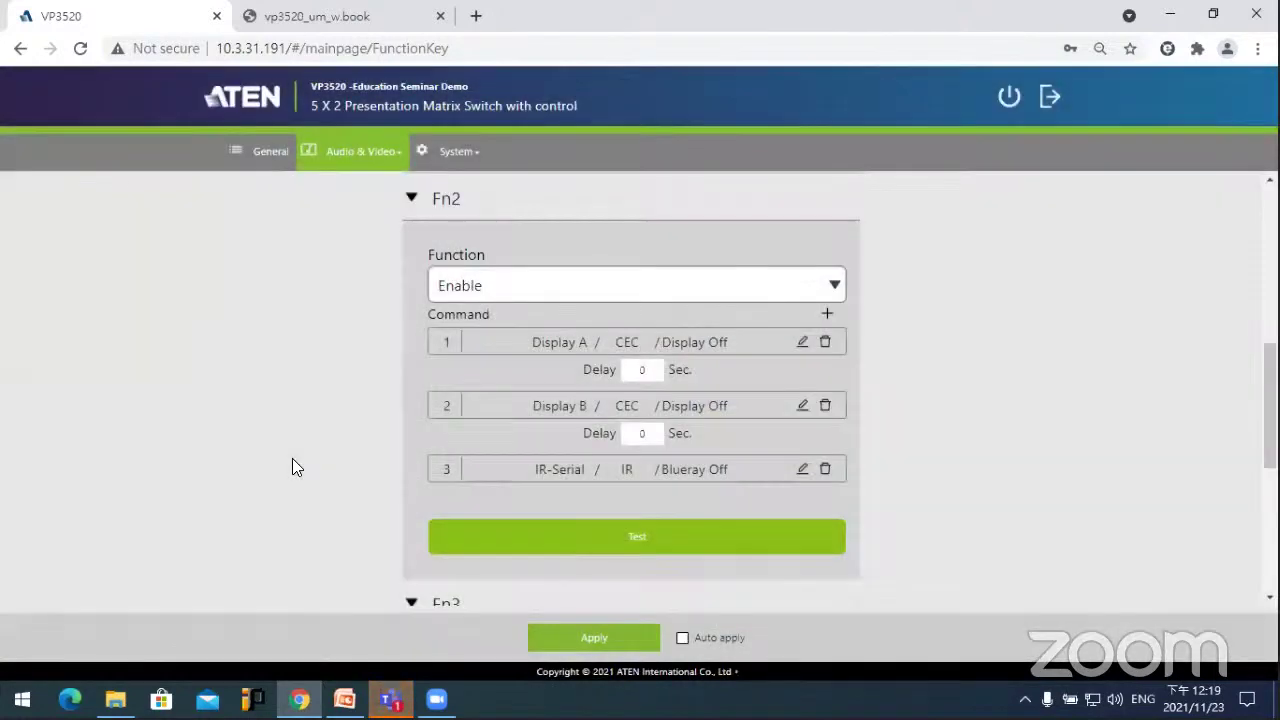
# Step: Look over the Fn3 and Fn4 sections and return to the Fn1 section of the Function Key page
pyautogui.scroll(-4, 292, 460)
pyautogui.scroll(3, 292, 467)
pyautogui.scroll(-1, 292, 467)
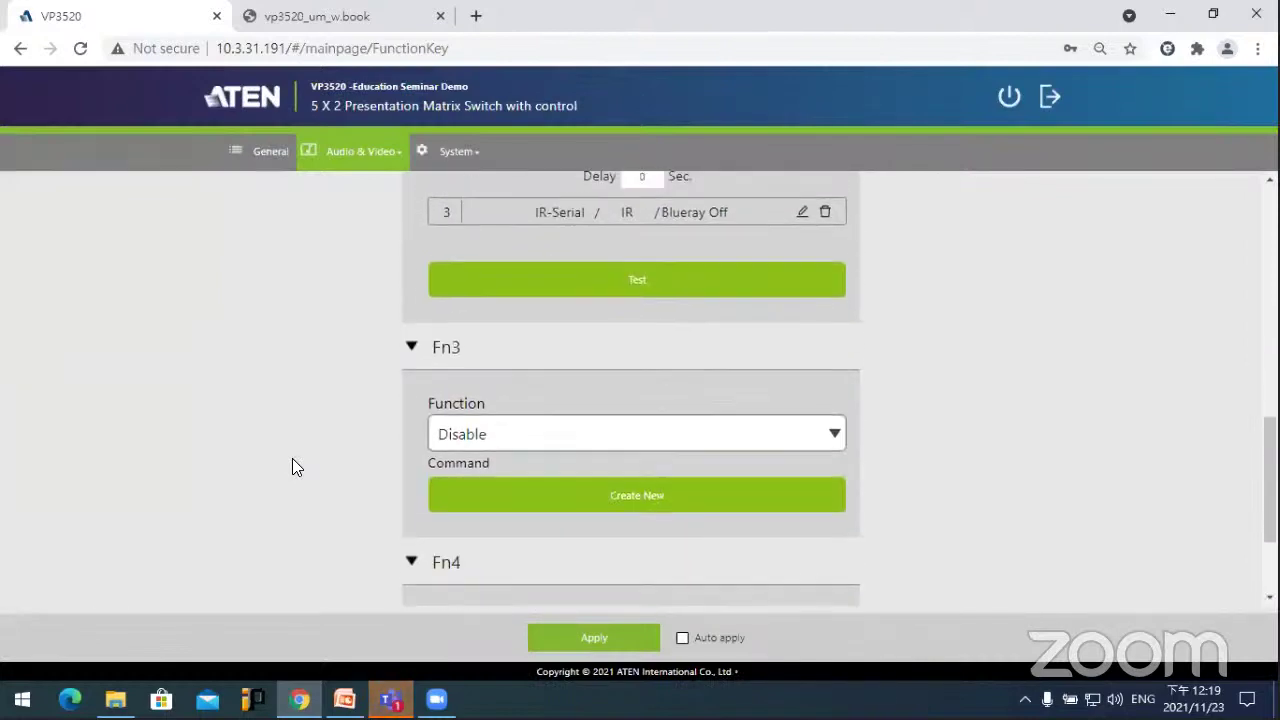
pyautogui.scroll(-1, 292, 467)
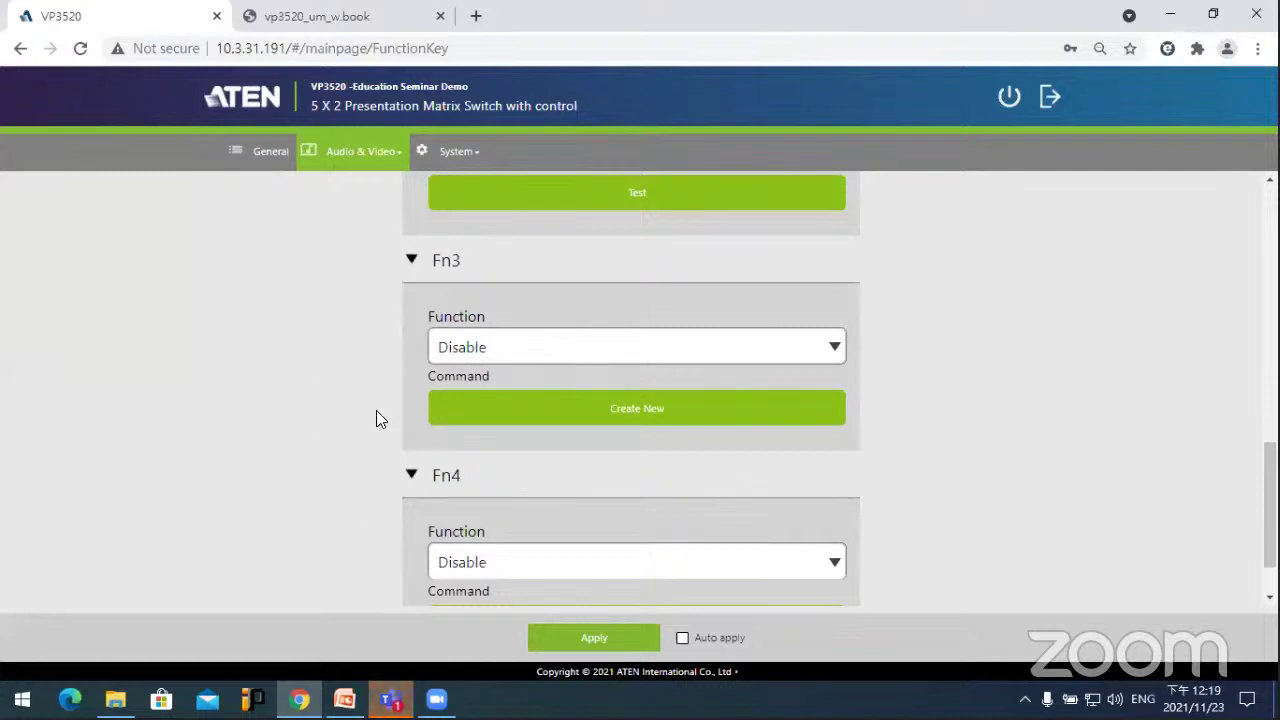
pyautogui.scroll(6, 314, 387)
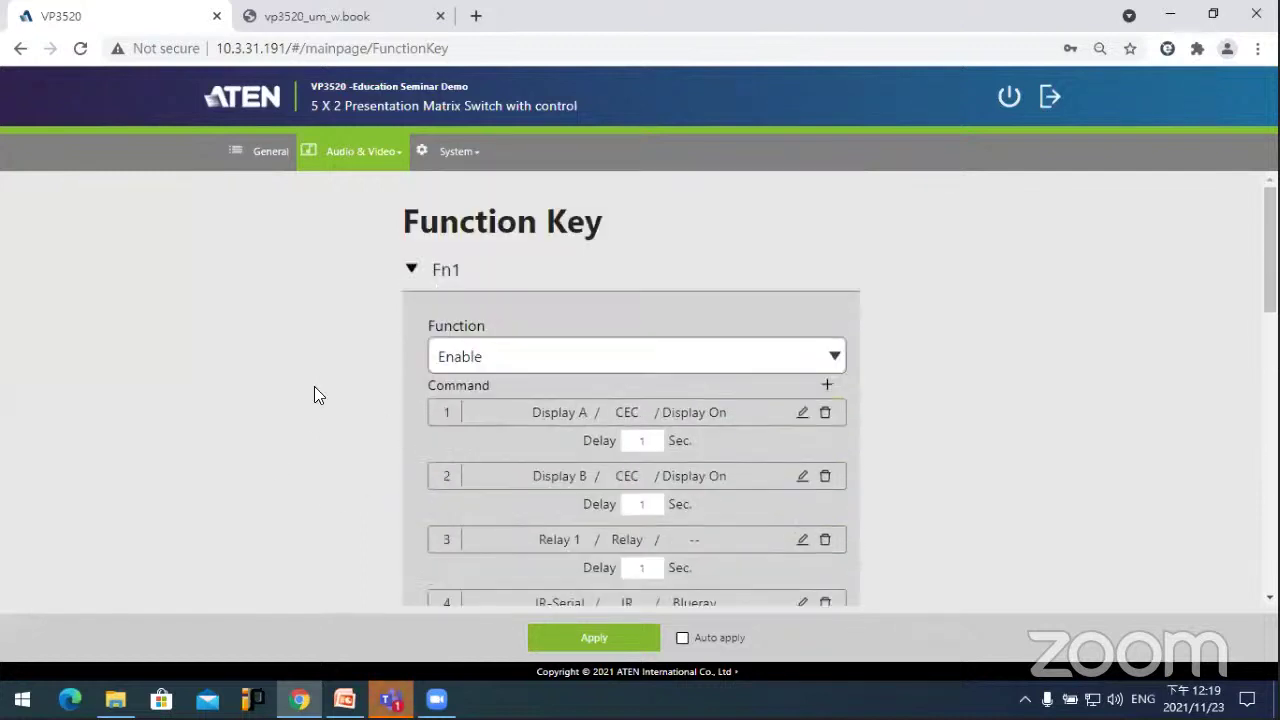
# Step: Apply the Function Key settings and dismiss the save confirmation
pyautogui.click(335, 168)
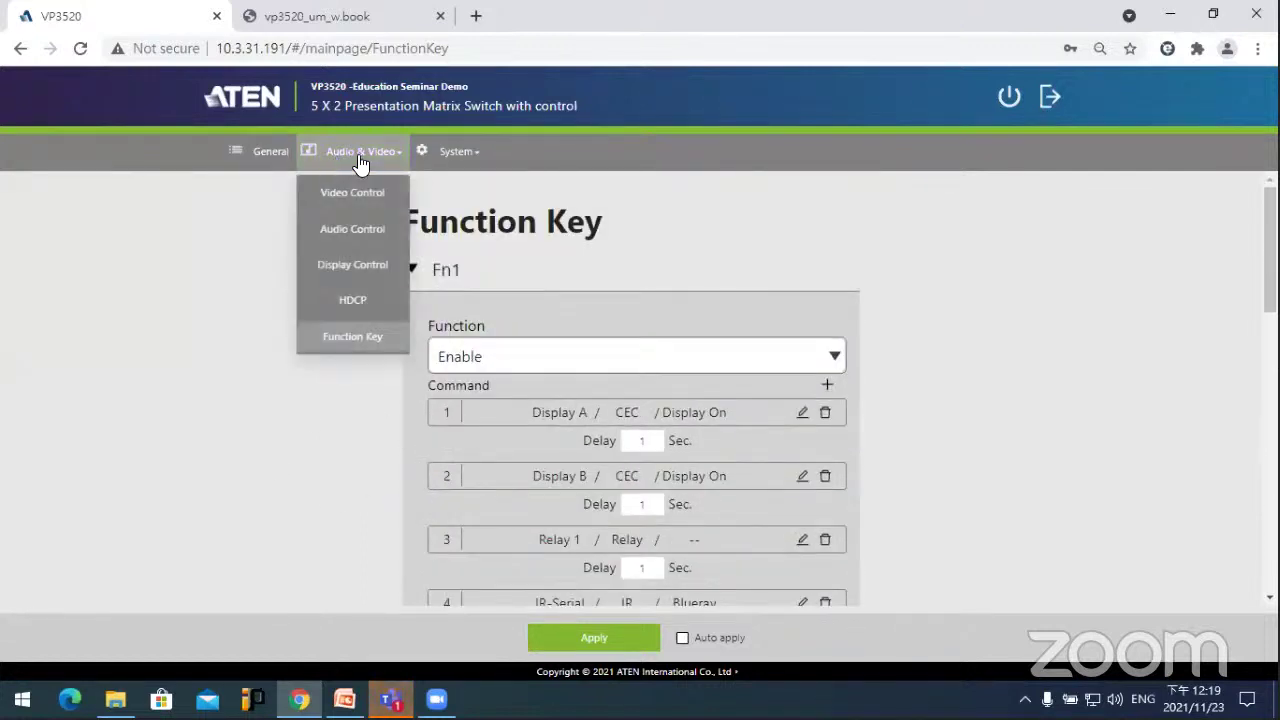
pyautogui.click(328, 334)
pyautogui.click(576, 648)
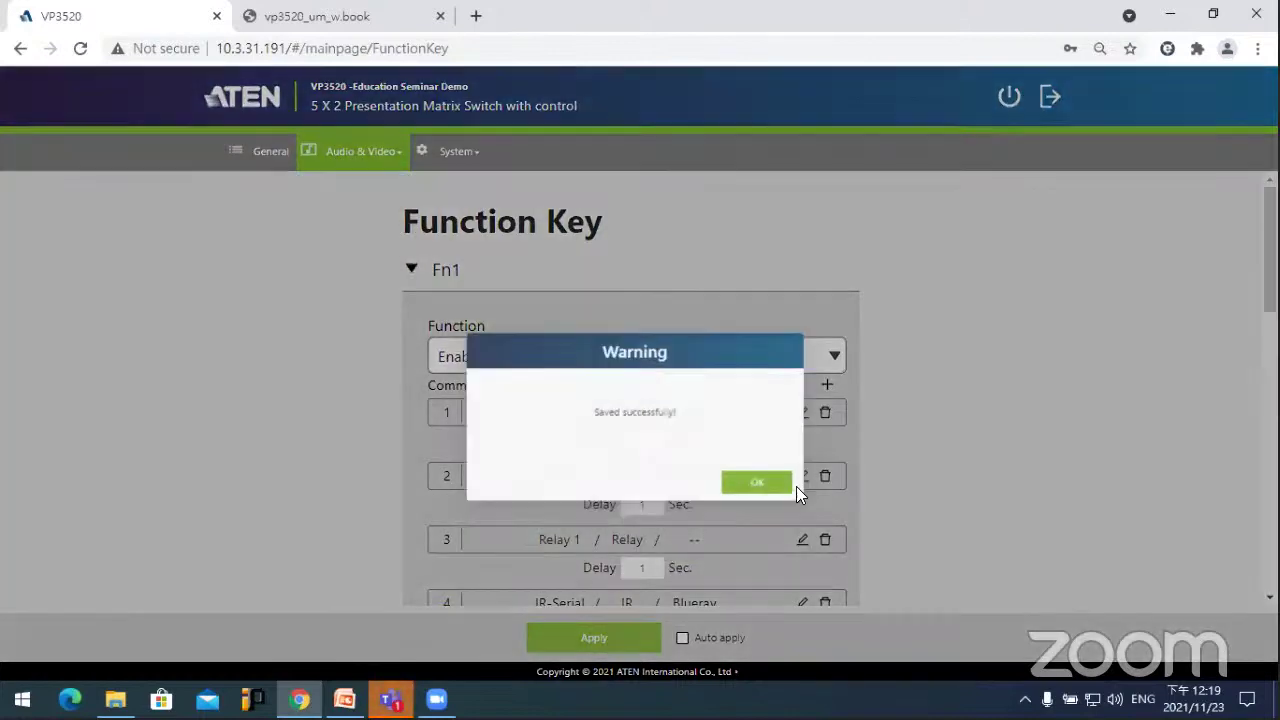
pyautogui.click(780, 476)
# Step: Open the HDCP page and look over the HDCP mode options for input 1, keeping HDCP 2.2
pyautogui.click(348, 158)
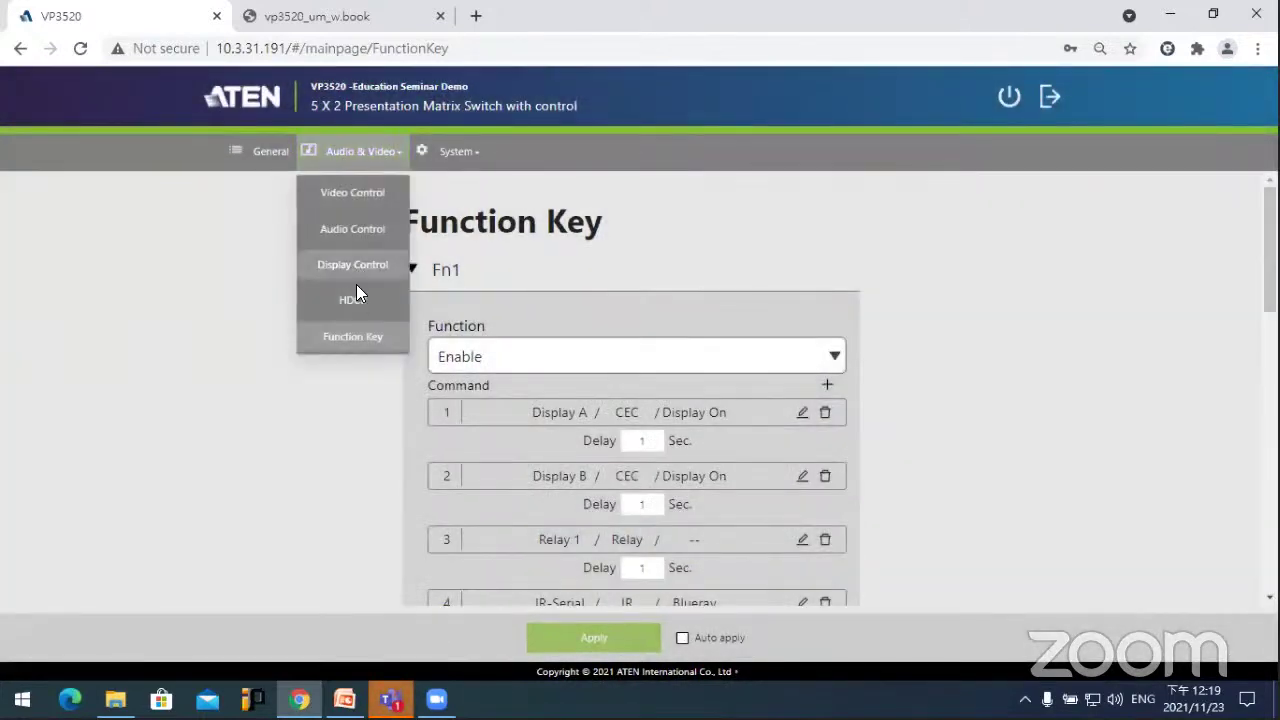
pyautogui.click(357, 292)
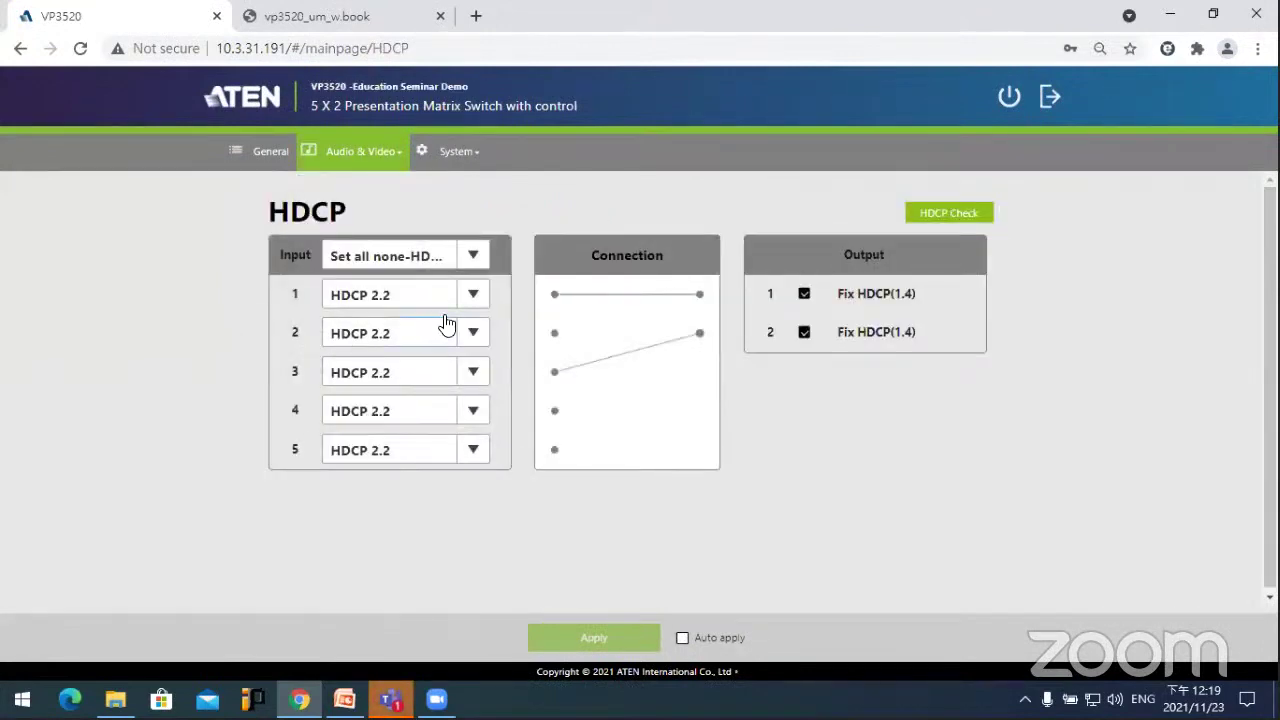
pyautogui.click(480, 300)
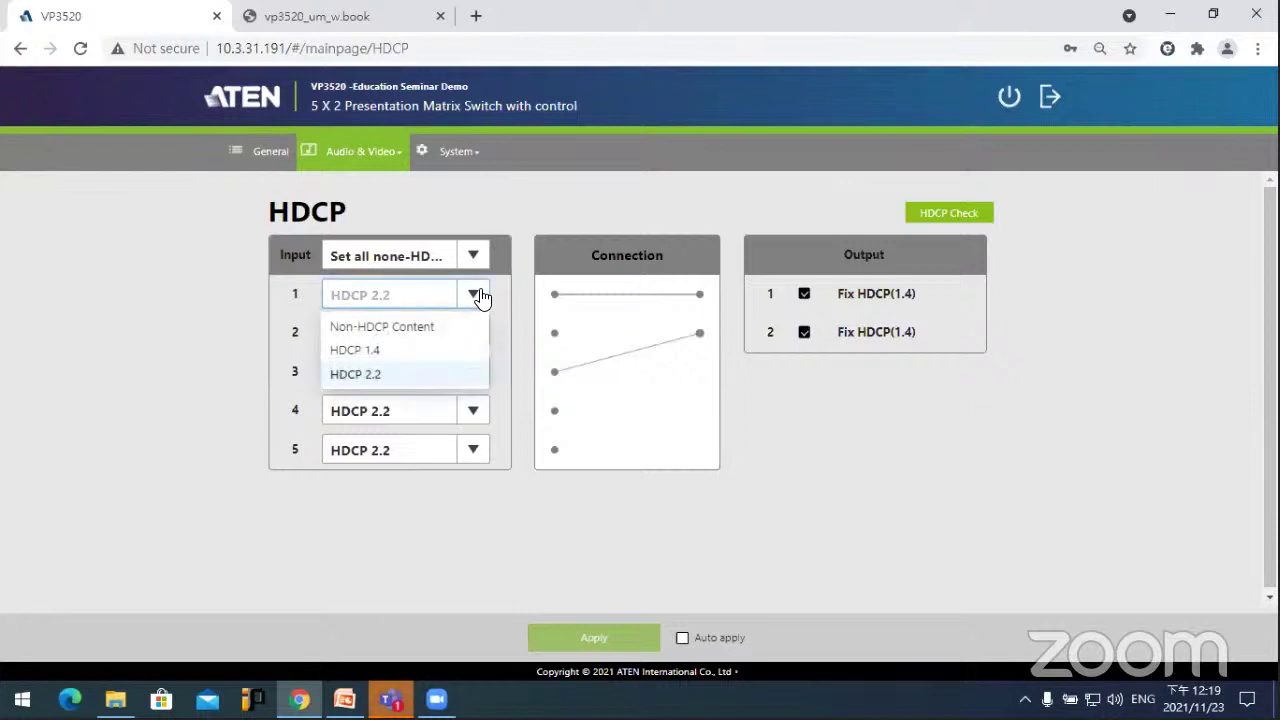
pyautogui.click(480, 295)
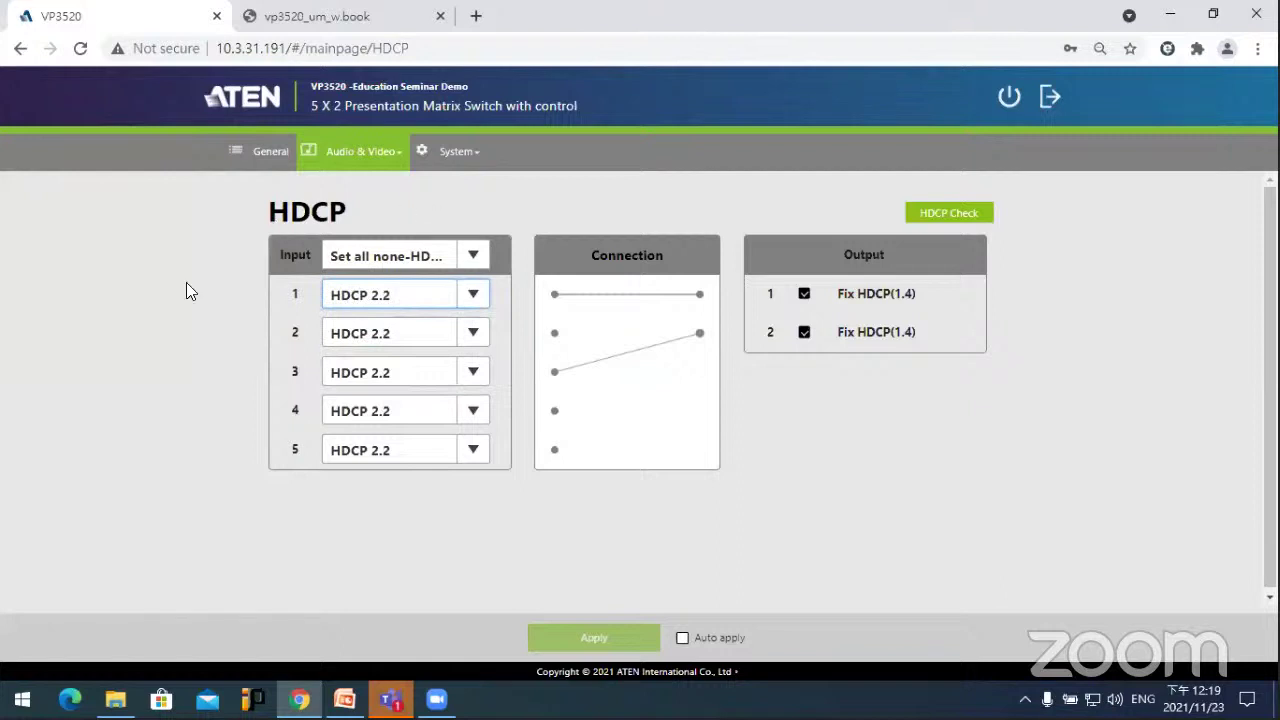
# Step: Open the Maintenance page and look over its Firmware Upgrade and Back Up / Restore sections
pyautogui.click(458, 155)
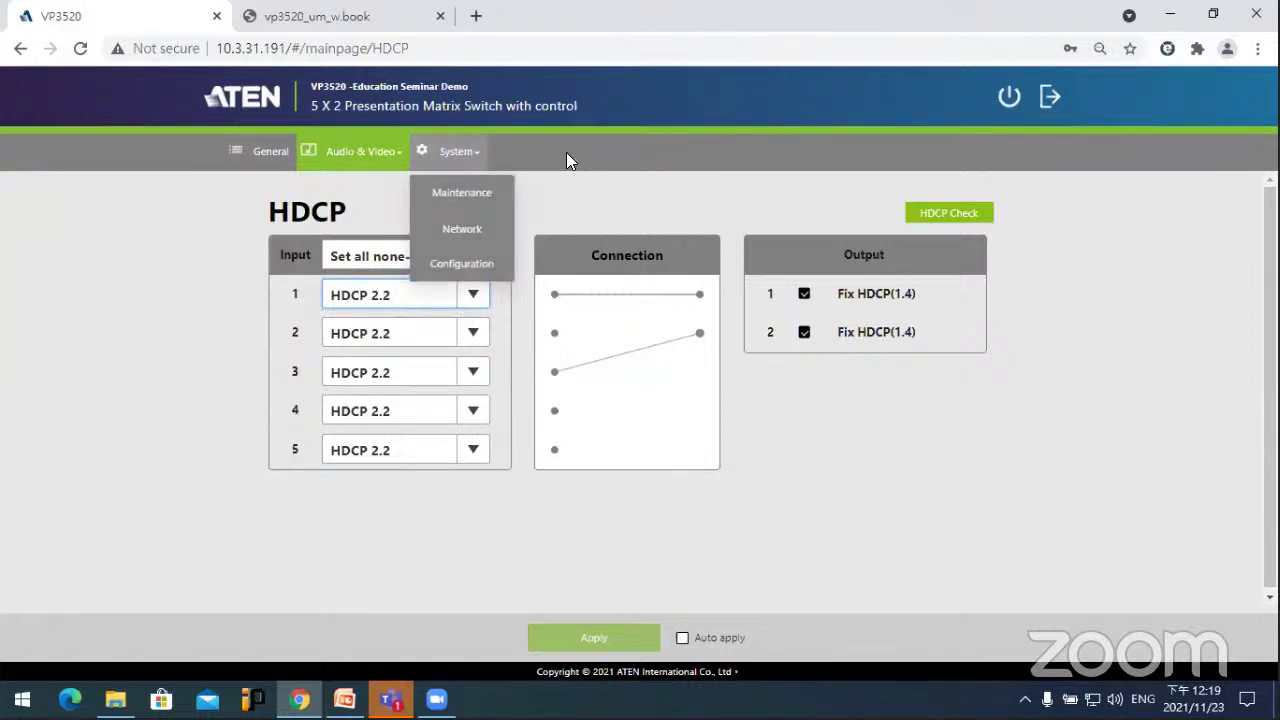
pyautogui.click(566, 152)
pyautogui.click(478, 152)
pyautogui.click(462, 192)
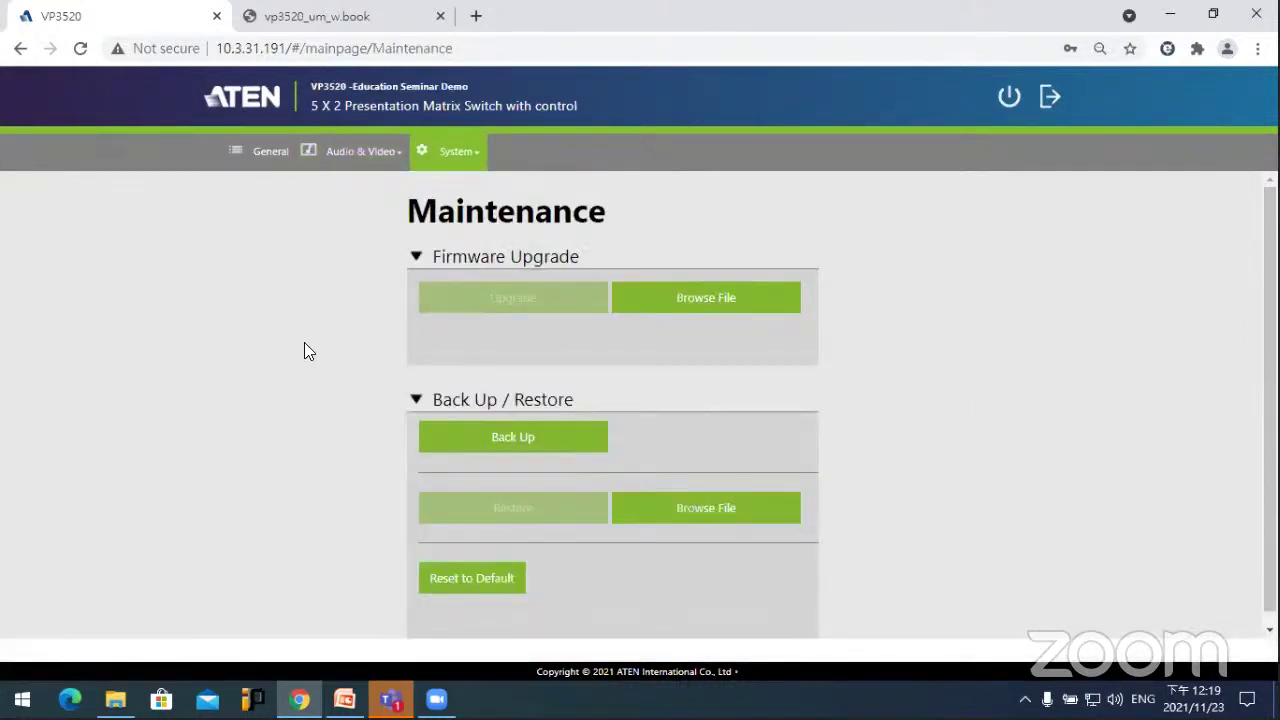
pyautogui.scroll(-1, 305, 345)
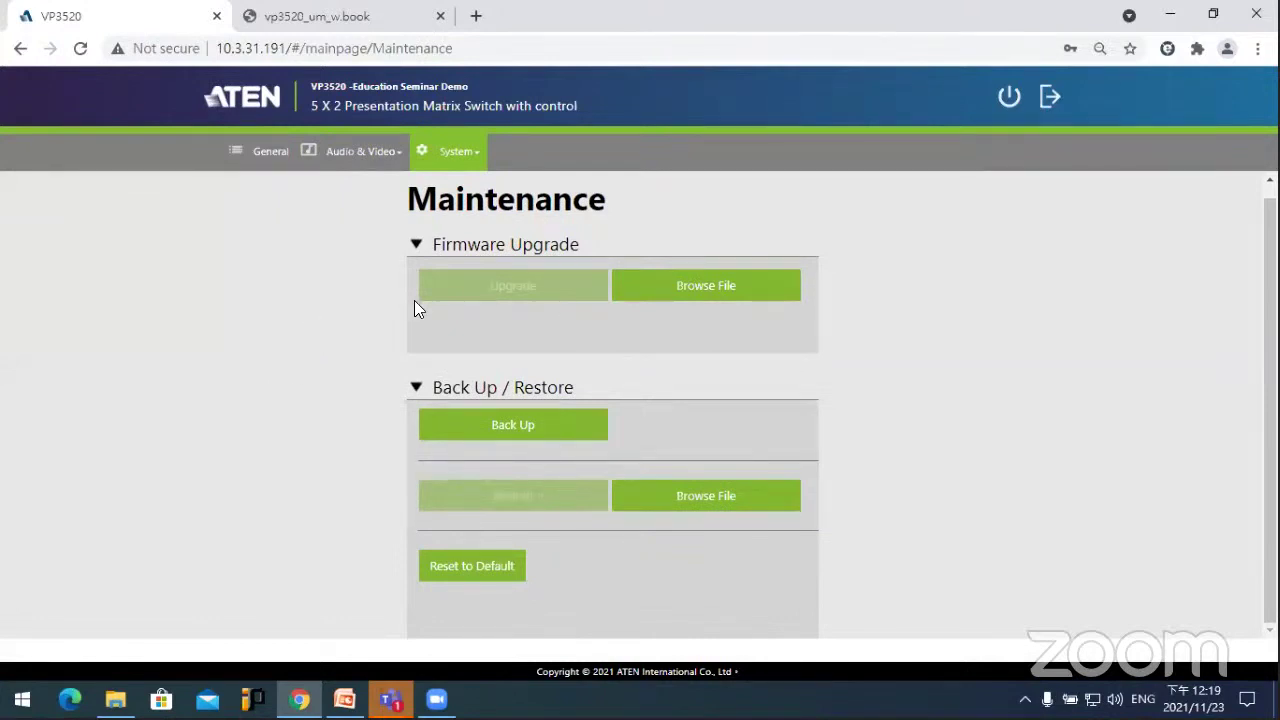
pyautogui.click(451, 432)
# Step: Open the Network page and look over the IP, Browser and IP installer settings
pyautogui.click(450, 151)
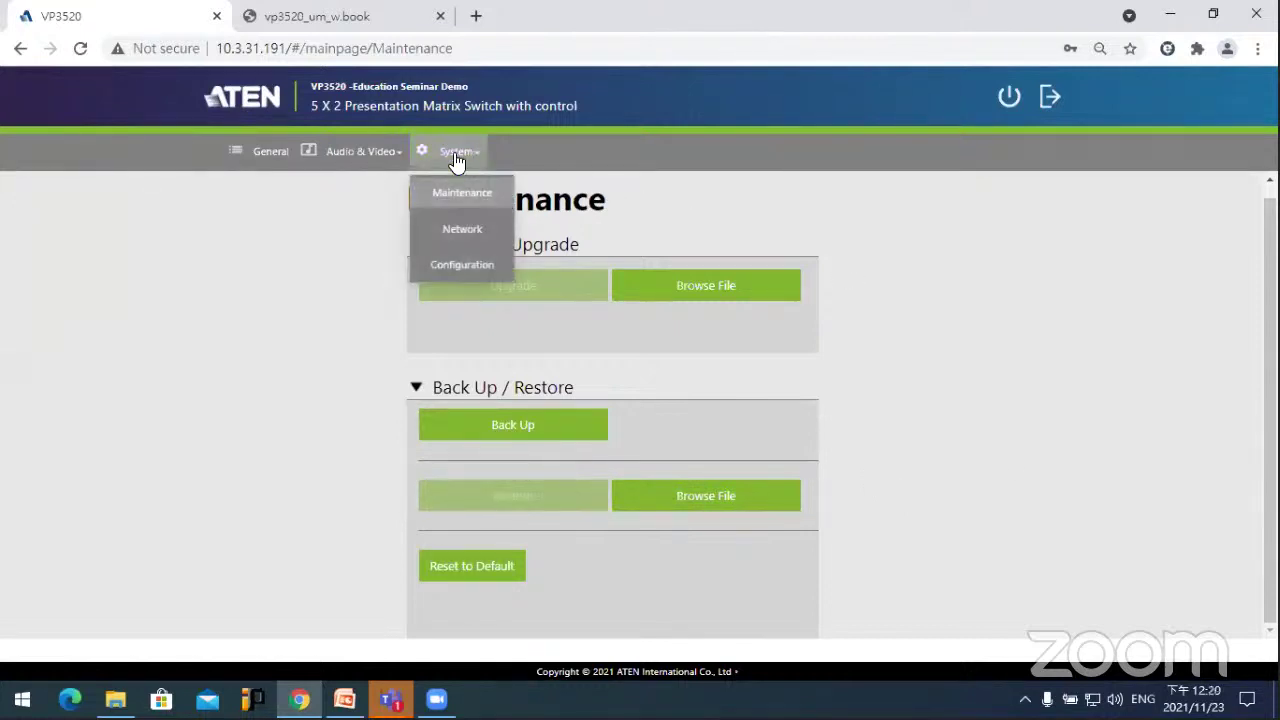
pyautogui.click(466, 242)
pyautogui.scroll(-1, 334, 361)
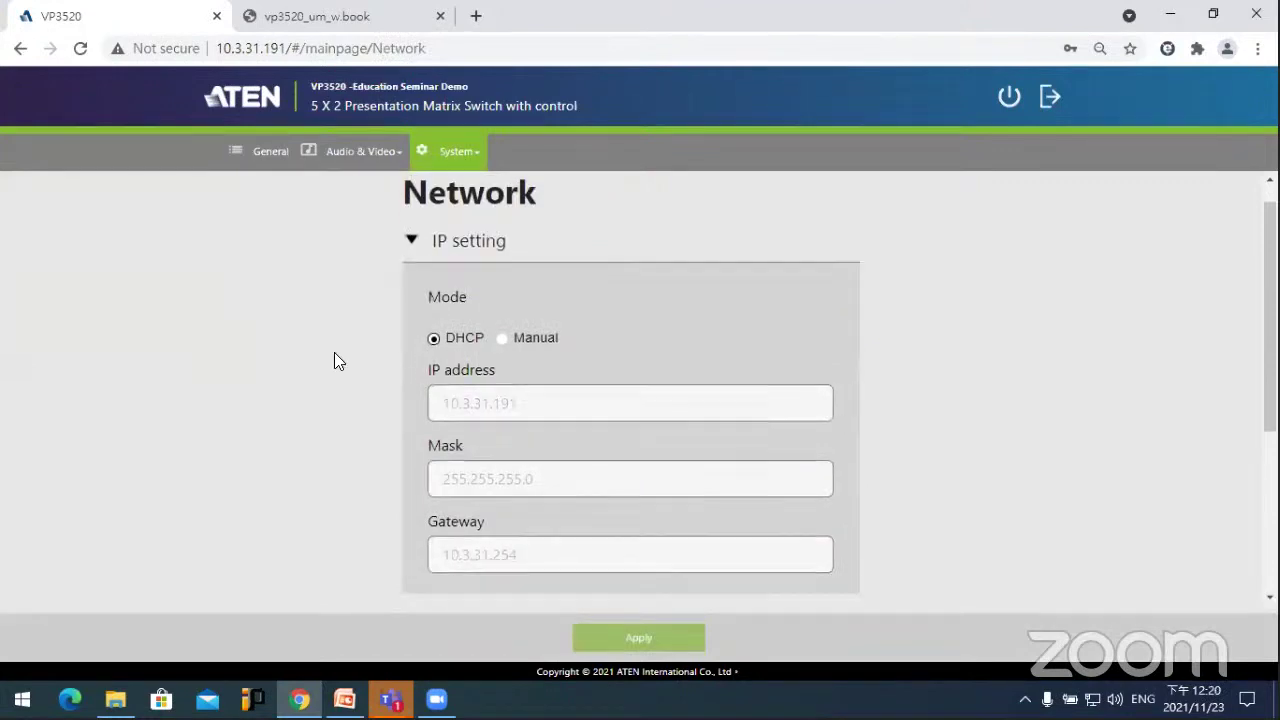
pyautogui.scroll(-3, 334, 361)
pyautogui.scroll(3, 334, 361)
pyautogui.scroll(-3, 334, 361)
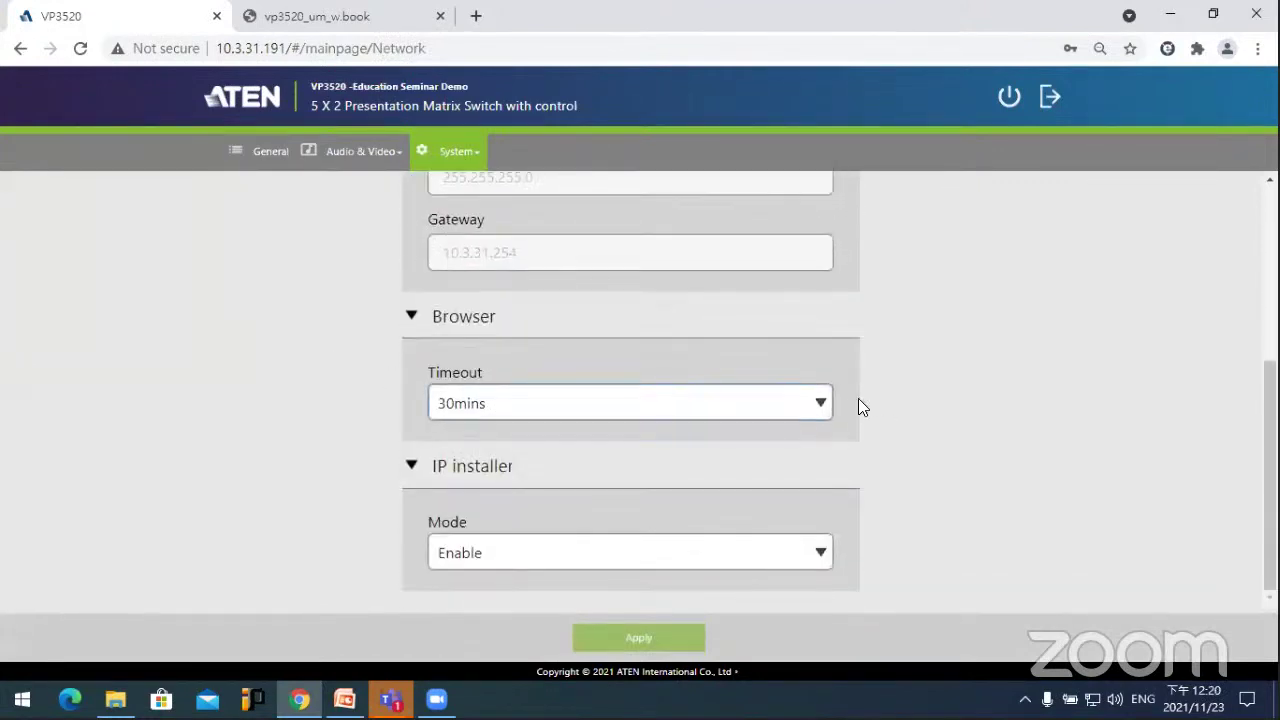
# Step: Examine the browser Timeout choices and the IP installer Mode options, keeping both current selections
pyautogui.click(817, 401)
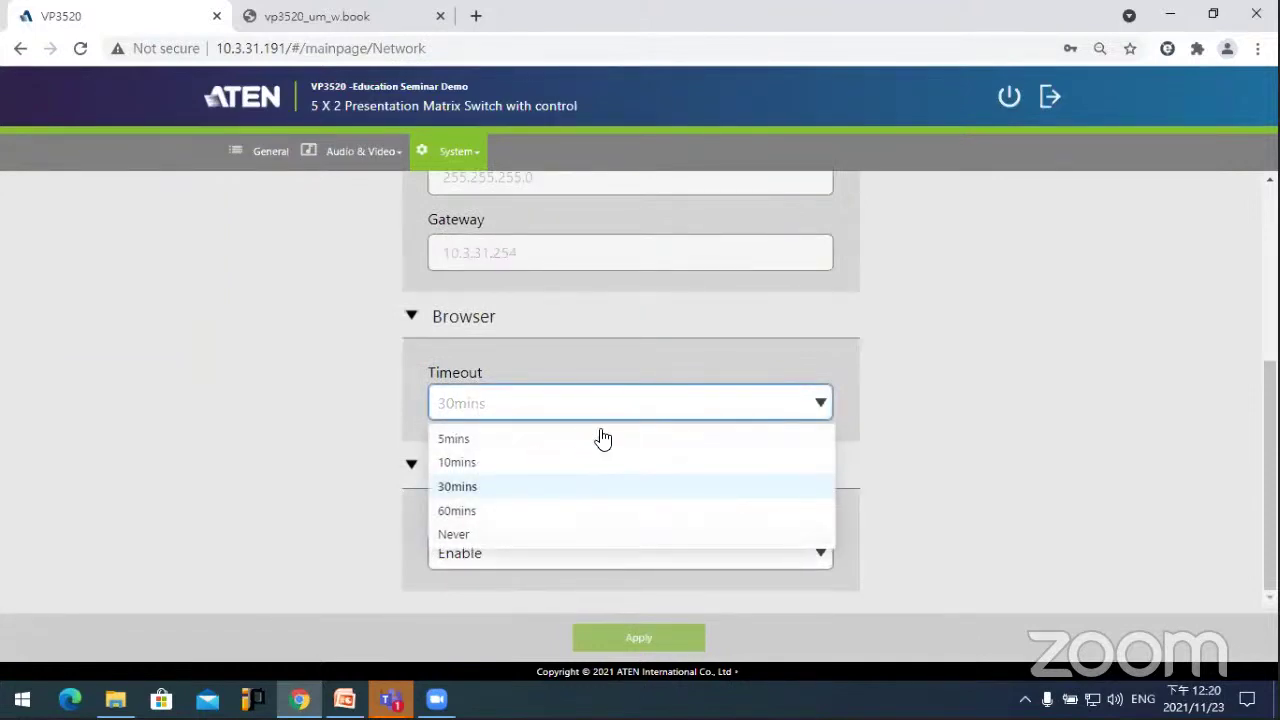
pyautogui.click(928, 391)
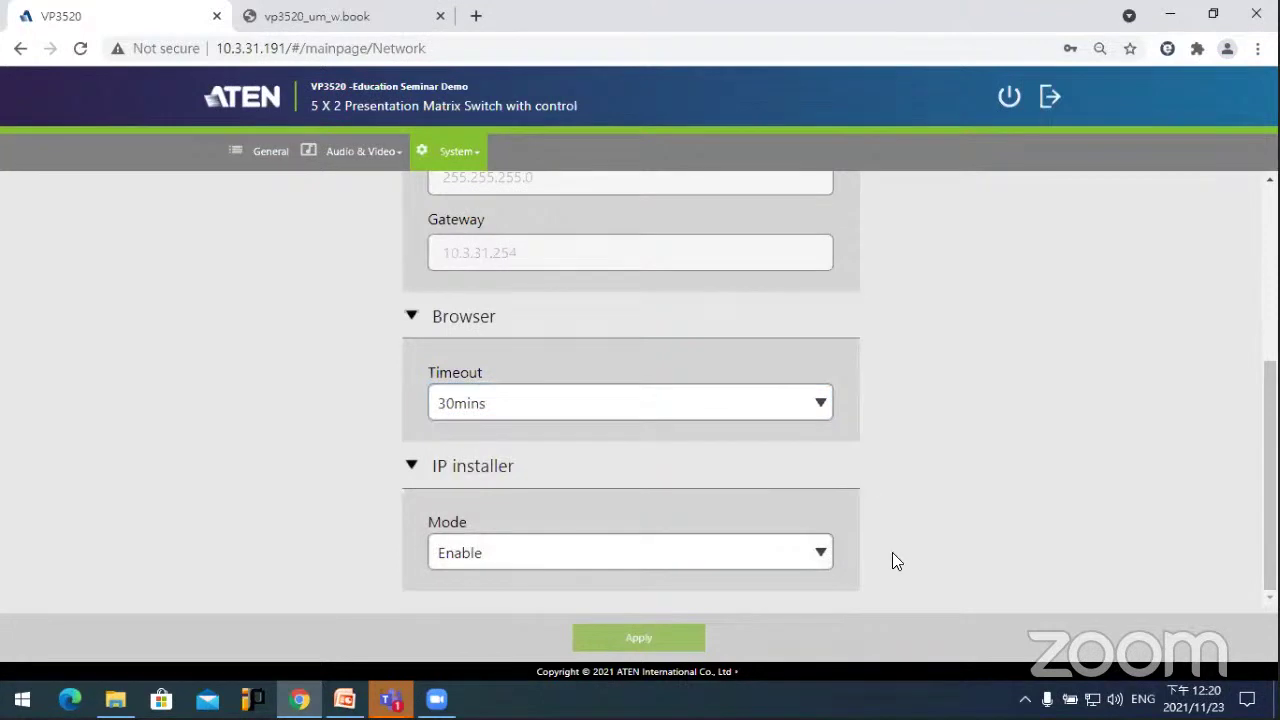
pyautogui.click(777, 560)
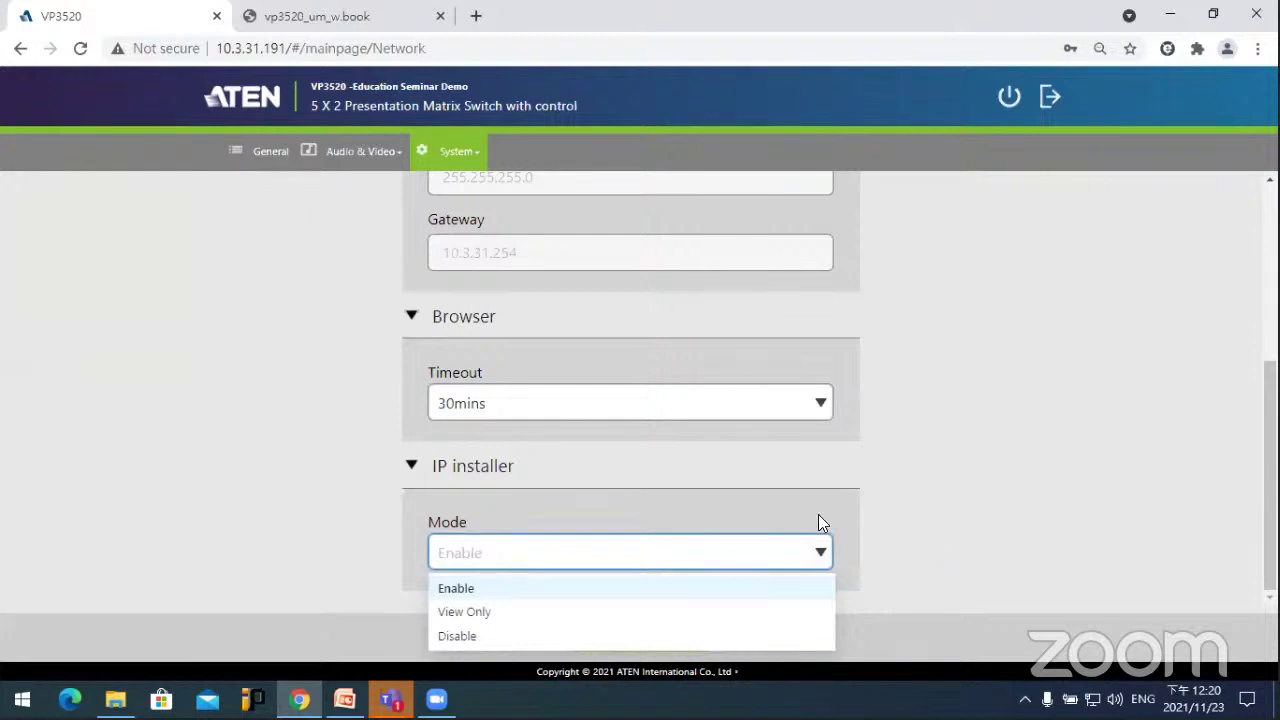
pyautogui.click(982, 512)
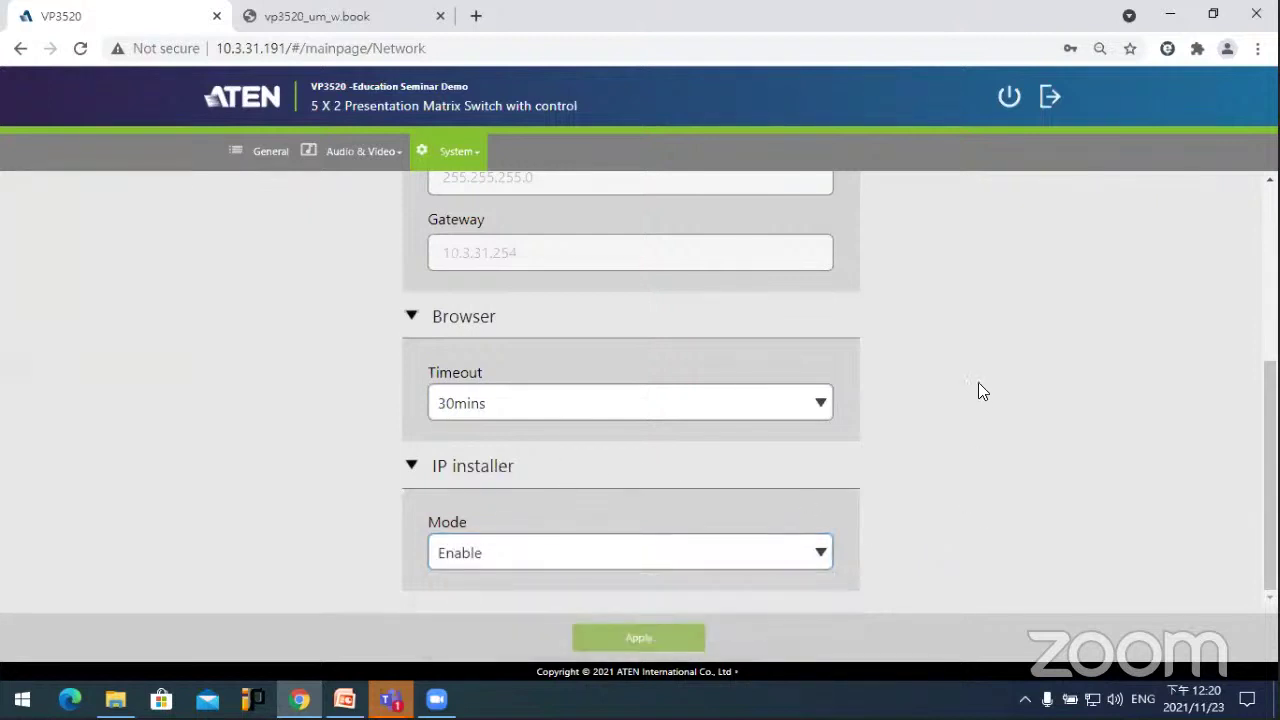
pyautogui.scroll(4, 978, 382)
# Step: Open the Control Configuration page and look over its list of devices, control types and channels
pyautogui.click(430, 150)
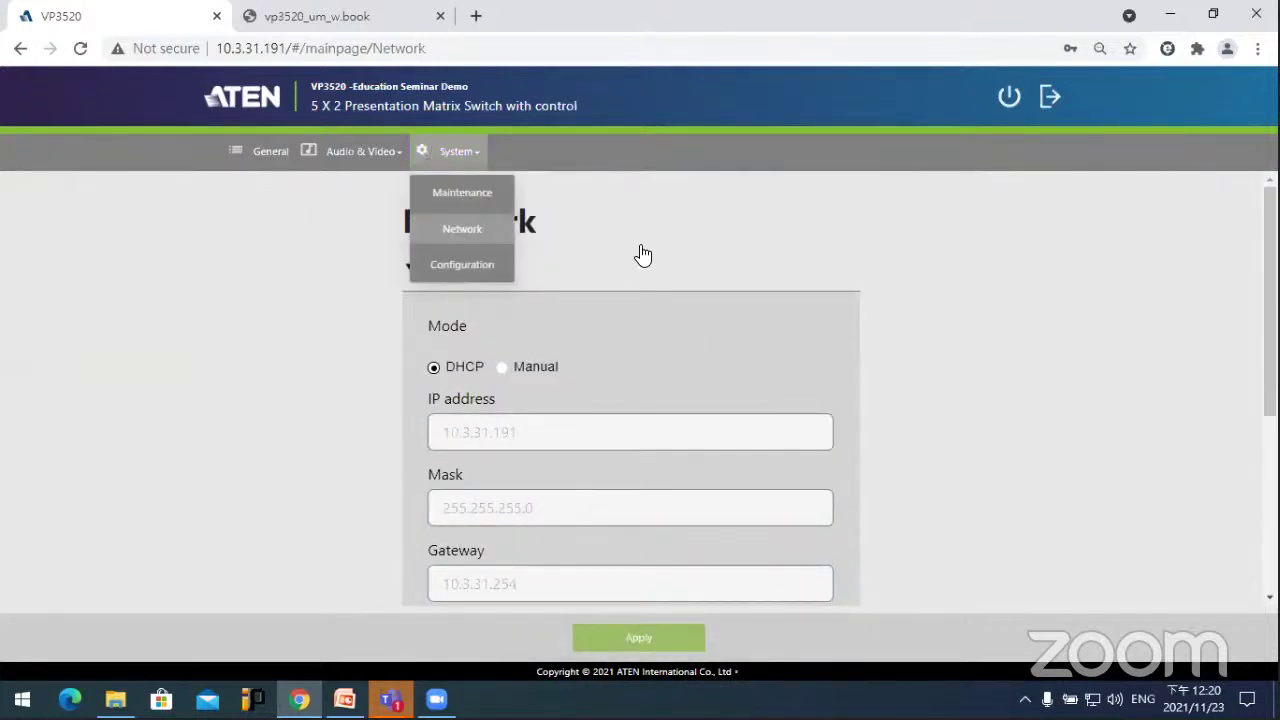
pyautogui.click(449, 151)
pyautogui.click(449, 151)
pyautogui.click(462, 264)
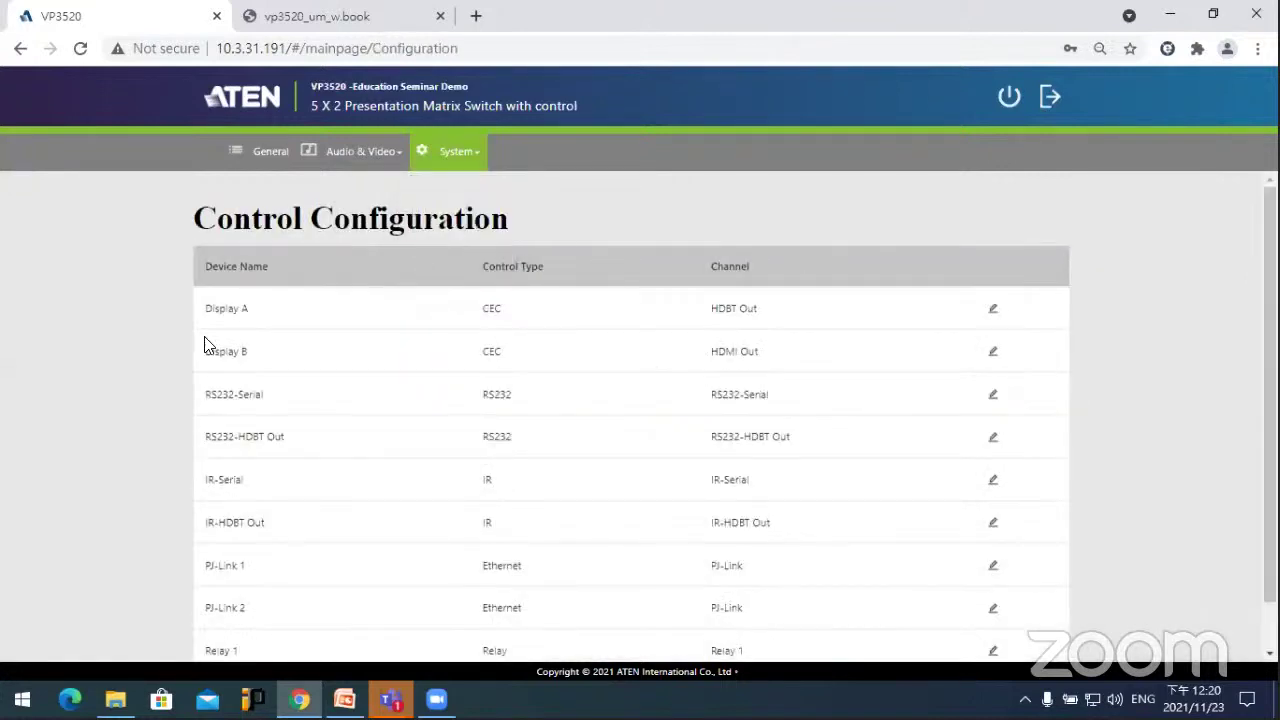
pyautogui.scroll(-1, 145, 332)
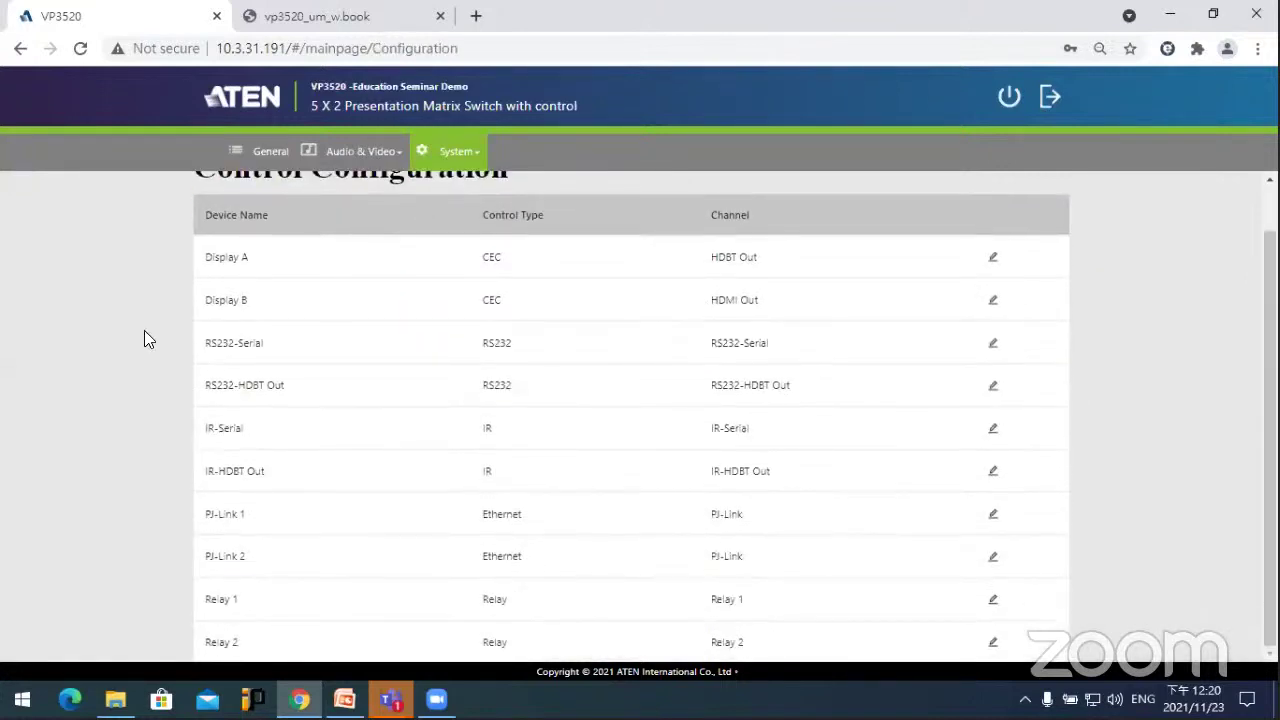
# Step: Set the Display A device's delay interval to 0.5 seconds, save it and dismiss the confirmation
pyautogui.click(993, 260)
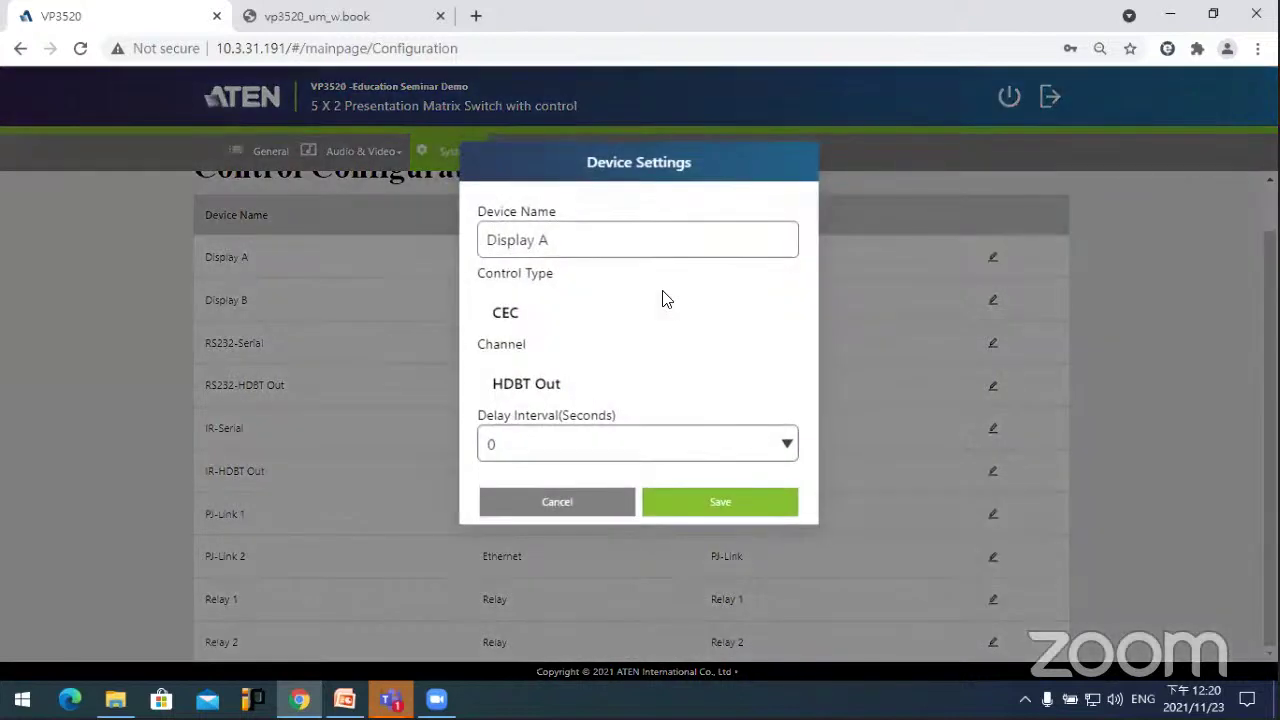
pyautogui.click(558, 242)
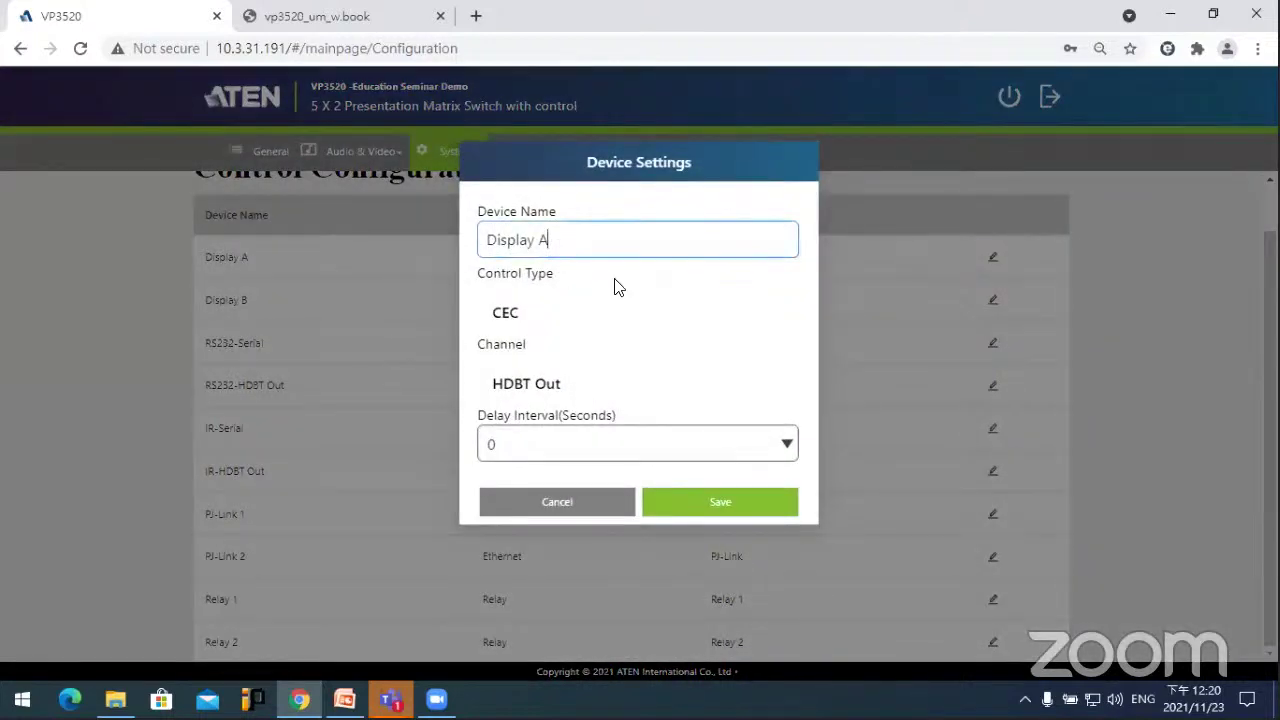
pyautogui.click(785, 455)
pyautogui.click(785, 455)
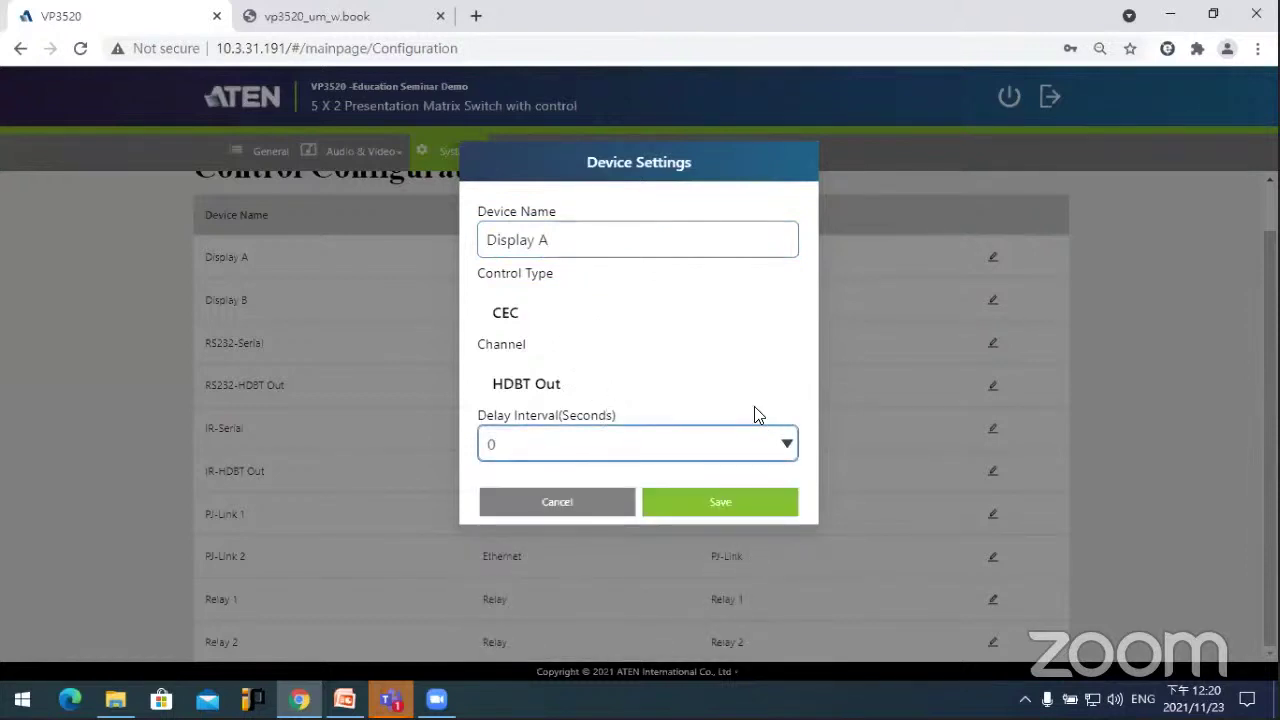
pyautogui.click(787, 448)
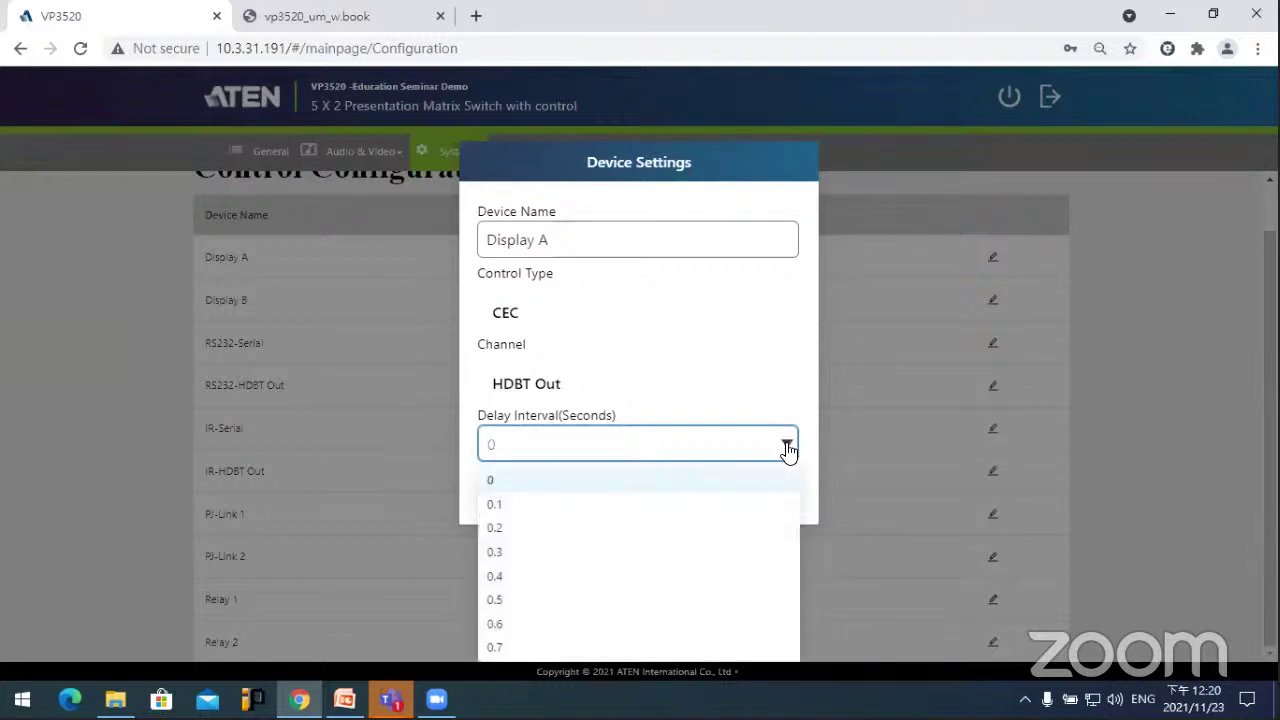
pyautogui.click(540, 598)
pyautogui.click(702, 505)
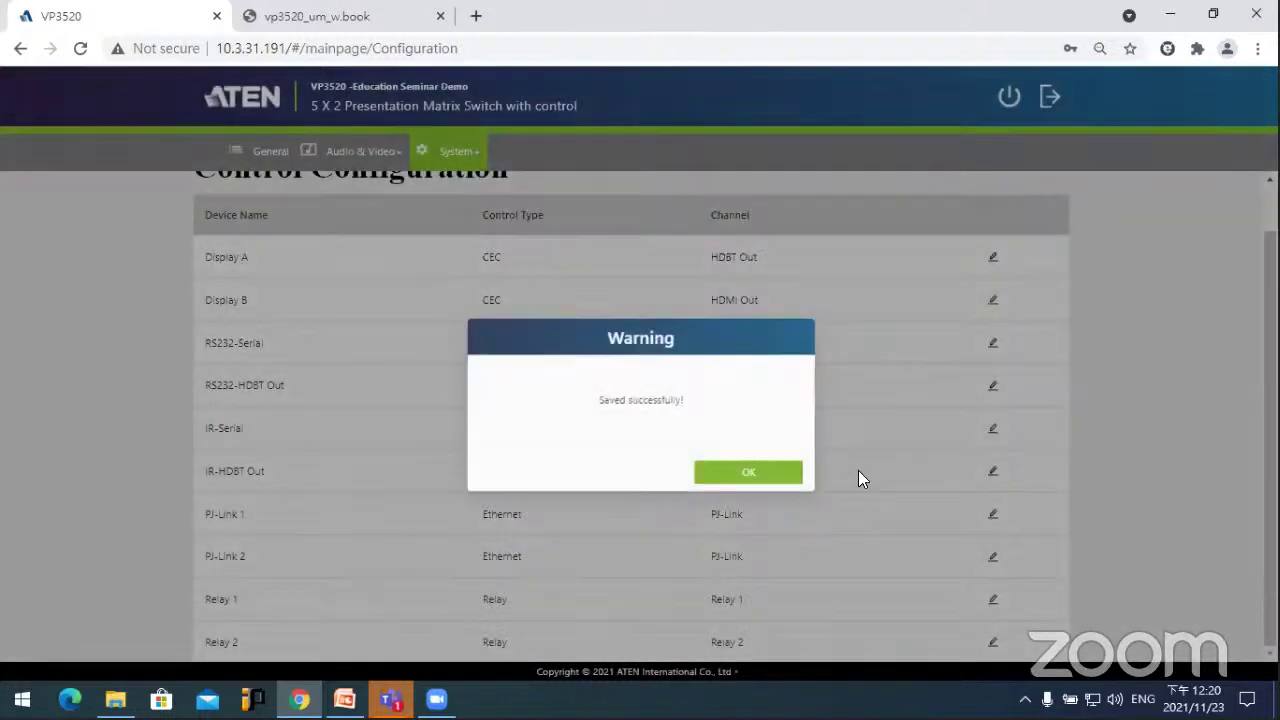
pyautogui.click(712, 477)
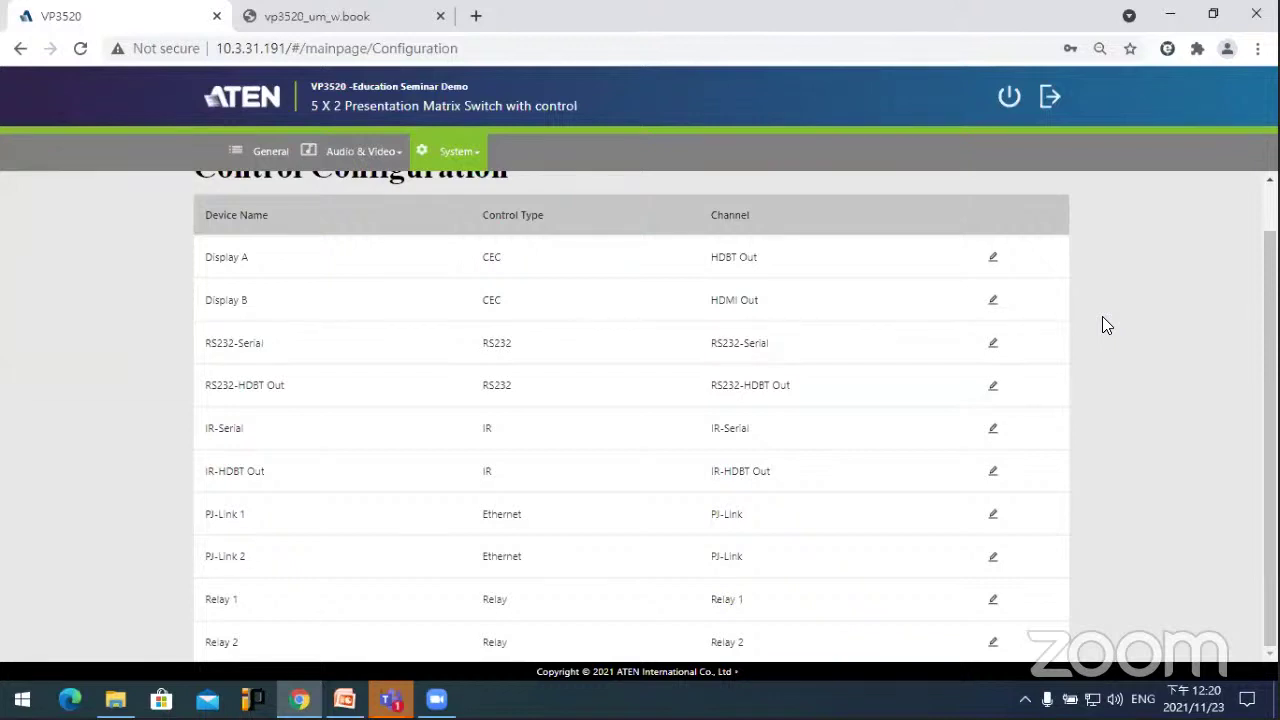
# Step: Return to the General page
pyautogui.scroll(1, 1270, 420)
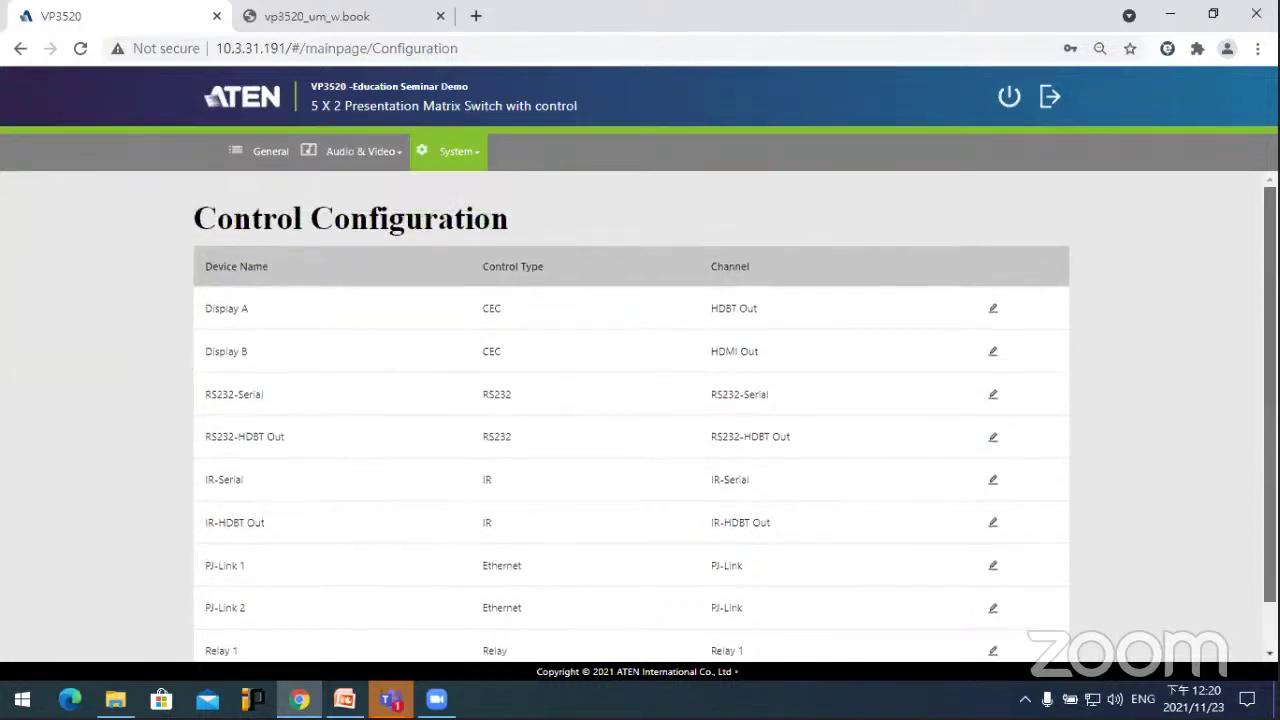
pyautogui.click(250, 152)
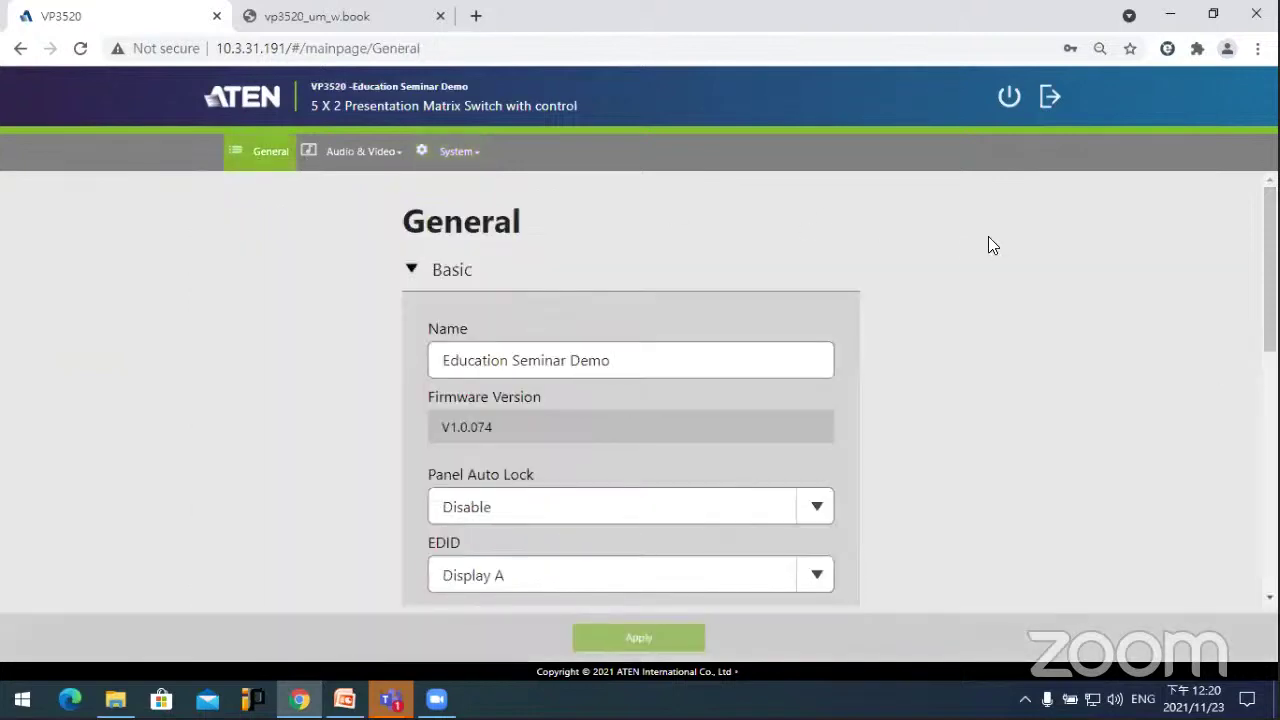